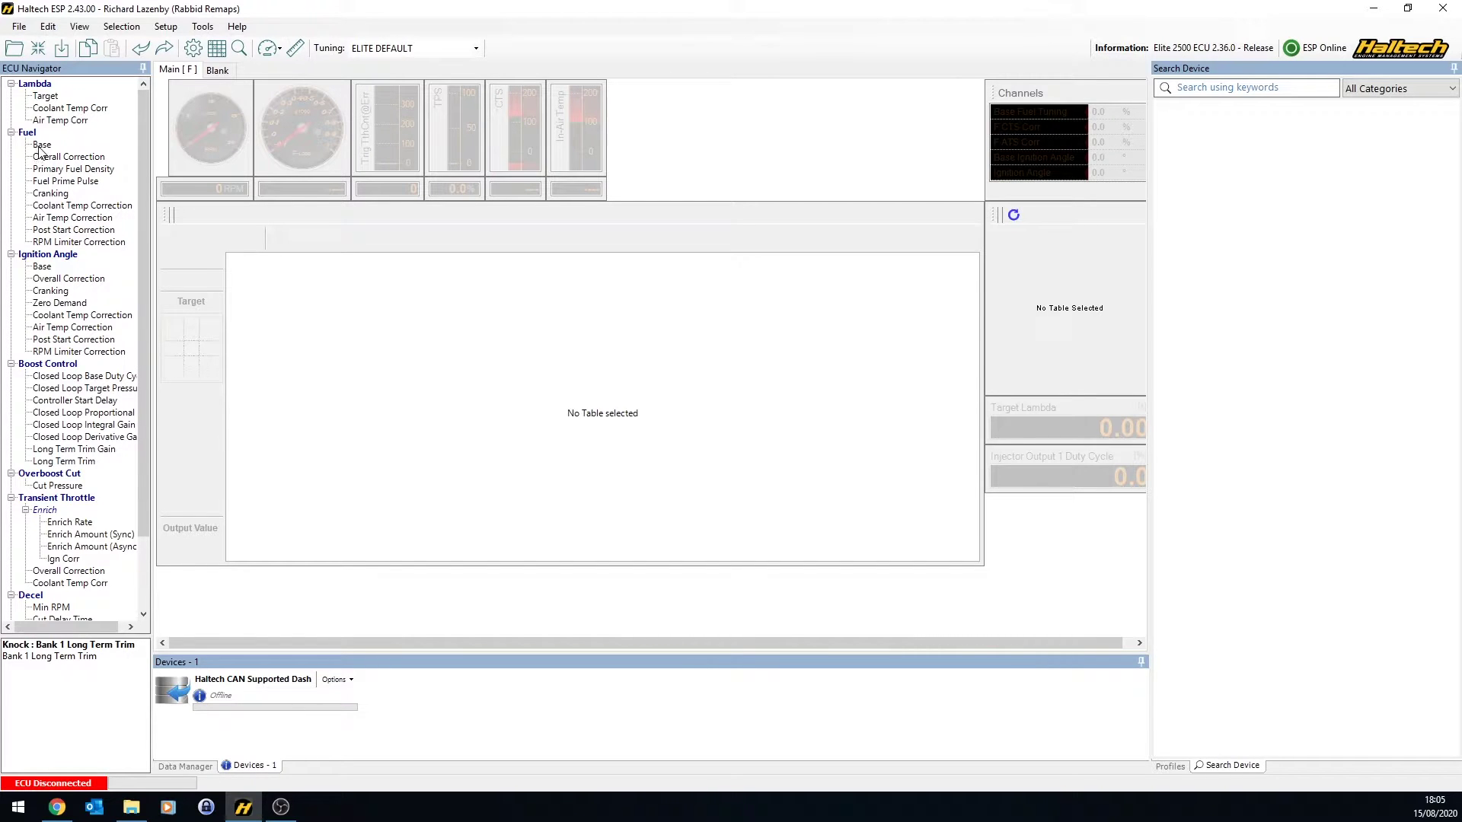
# Open the Target Lambda table from the ECU Navigator's Lambda section.
pyautogui.click(42, 96)
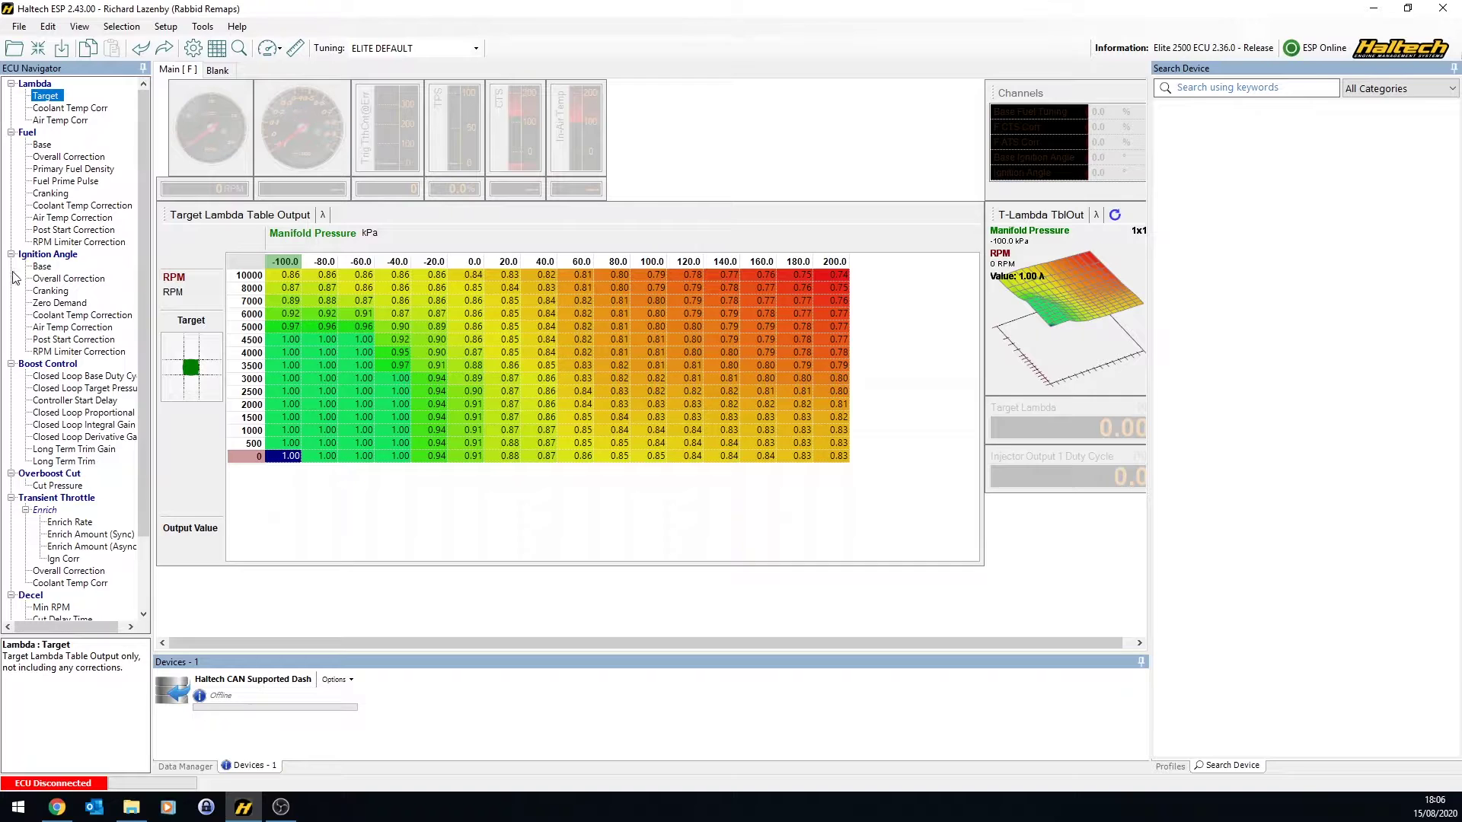
pyautogui.click(42, 145)
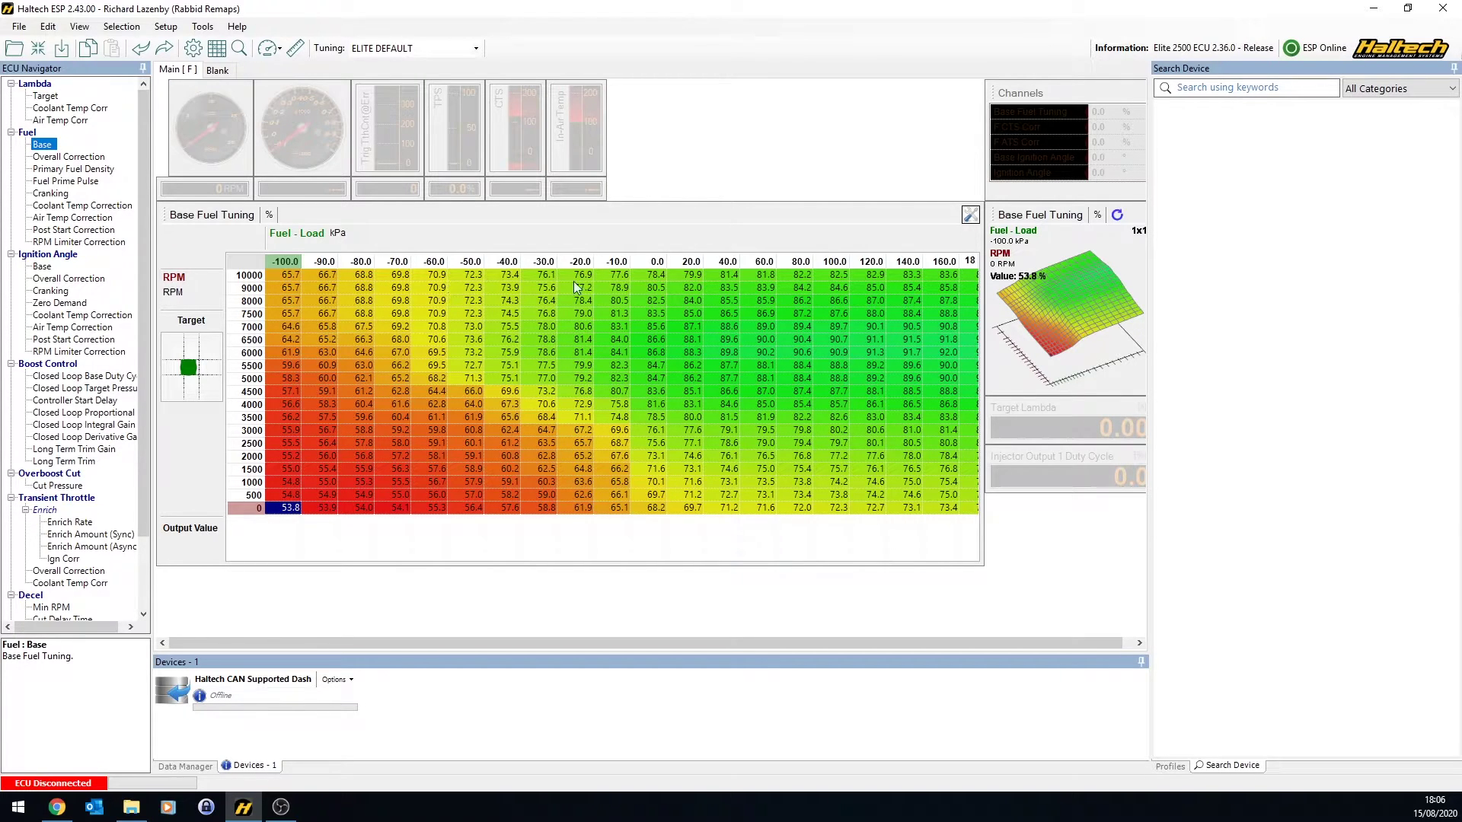
pyautogui.click(499, 391)
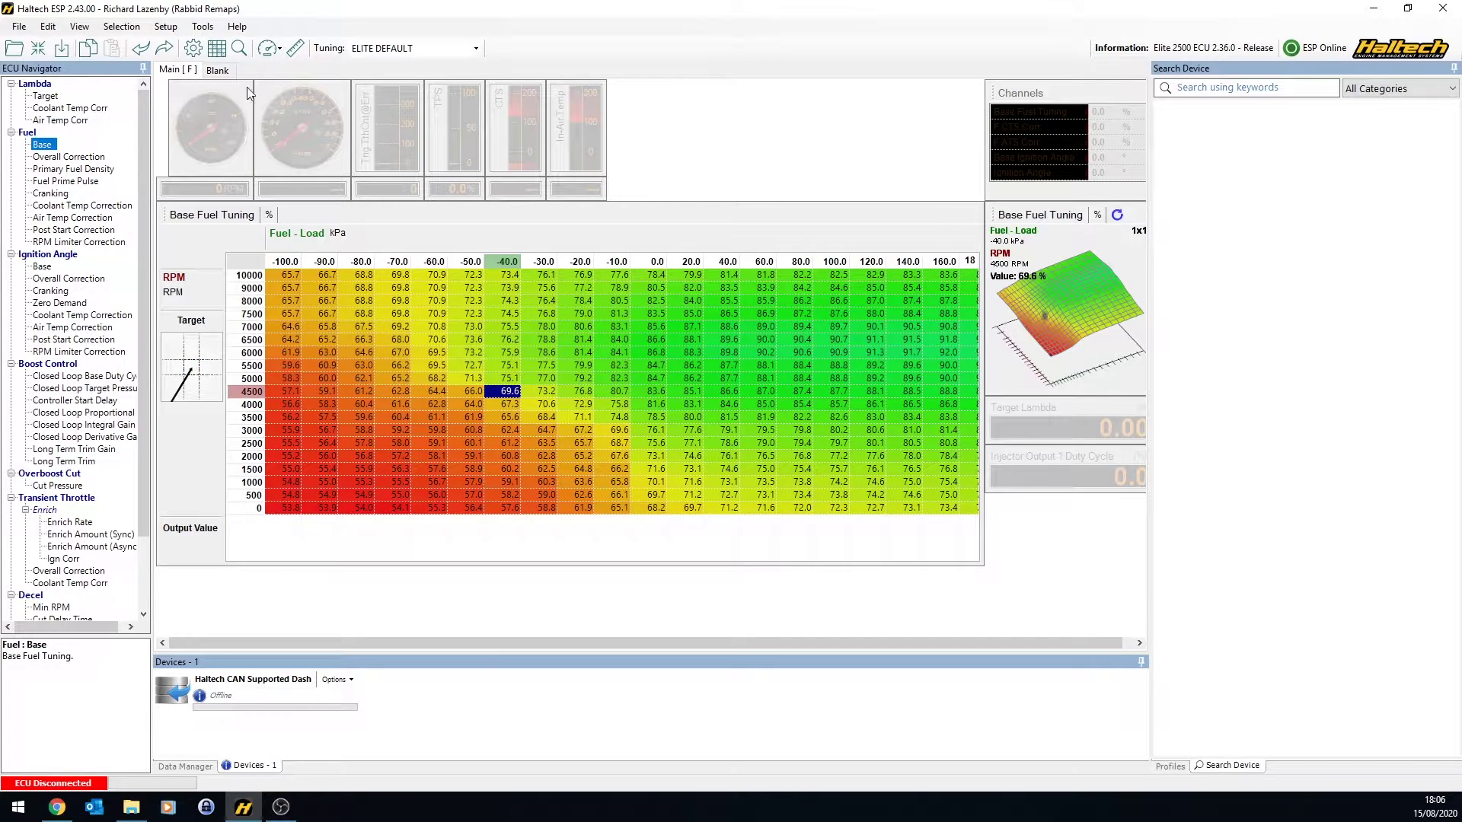
pyautogui.click(214, 55)
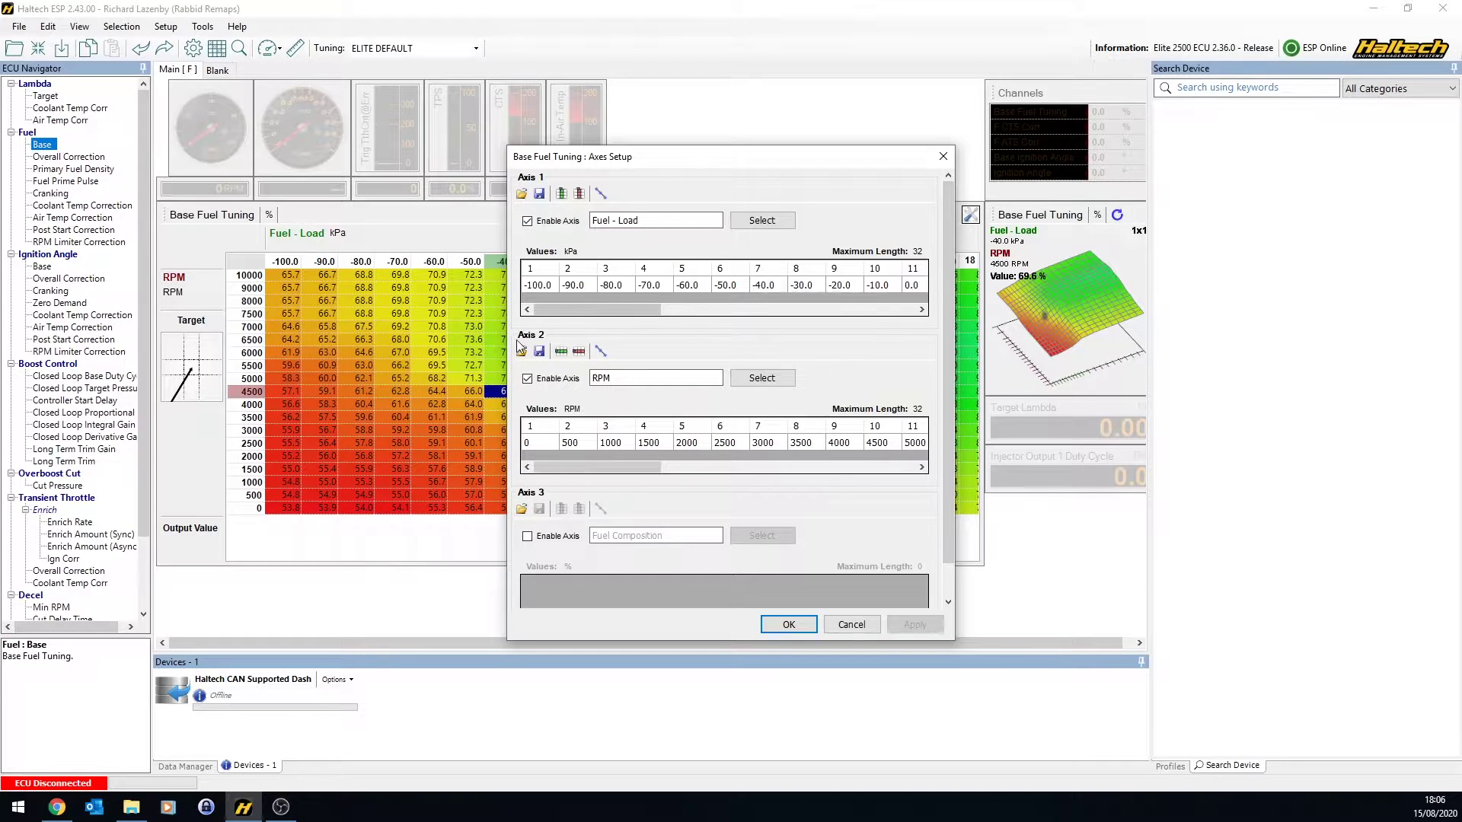
pyautogui.moveTo(596, 309)
pyautogui.mouseDown()
pyautogui.moveTo(762, 305)
pyautogui.moveTo(572, 311)
pyautogui.mouseUp()
pyautogui.click(542, 538)
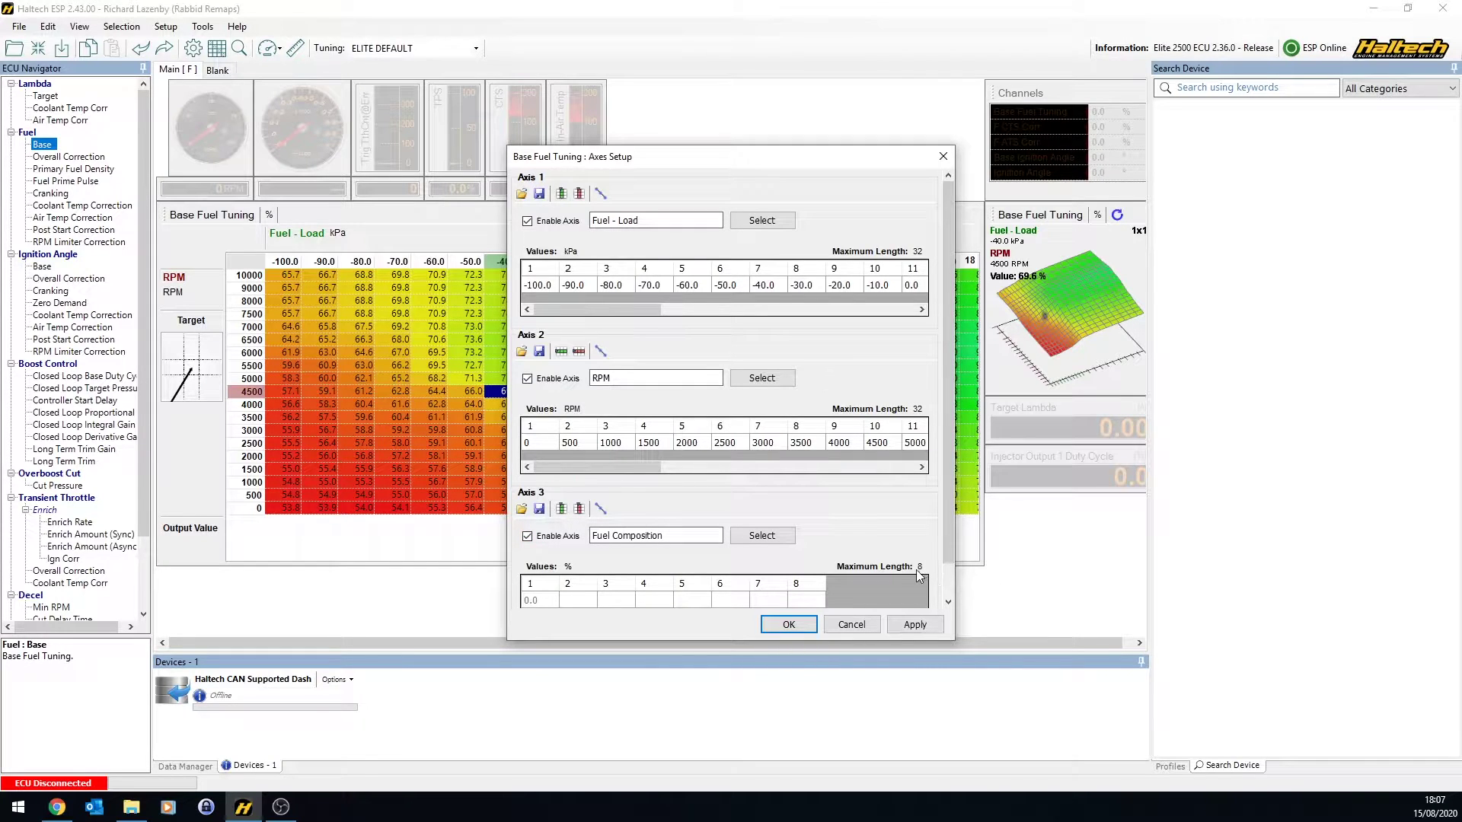
pyautogui.click(550, 537)
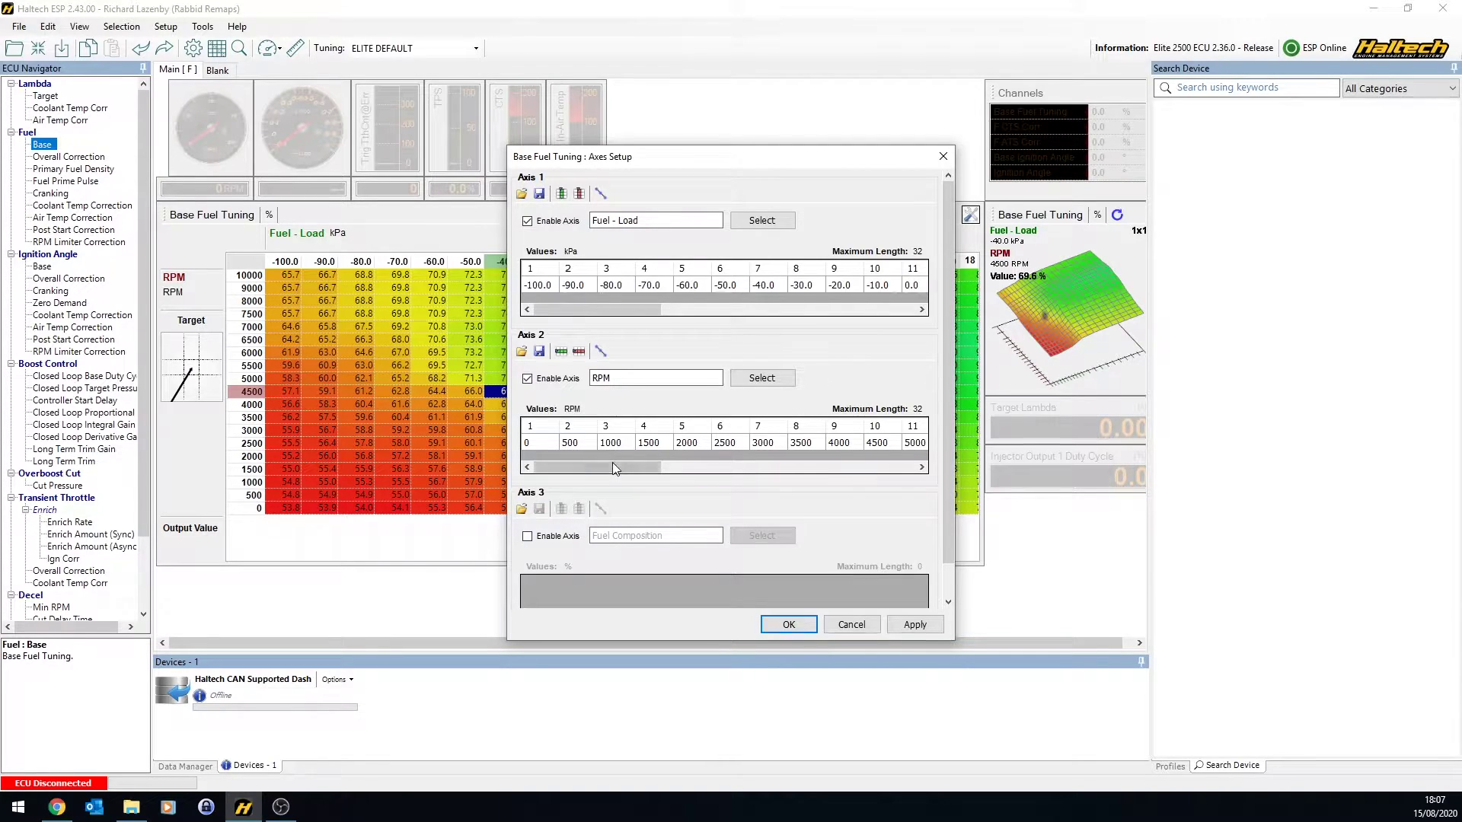
pyautogui.moveTo(607, 467)
pyautogui.mouseDown()
pyautogui.moveTo(639, 467)
pyautogui.moveTo(591, 473)
pyautogui.mouseUp()
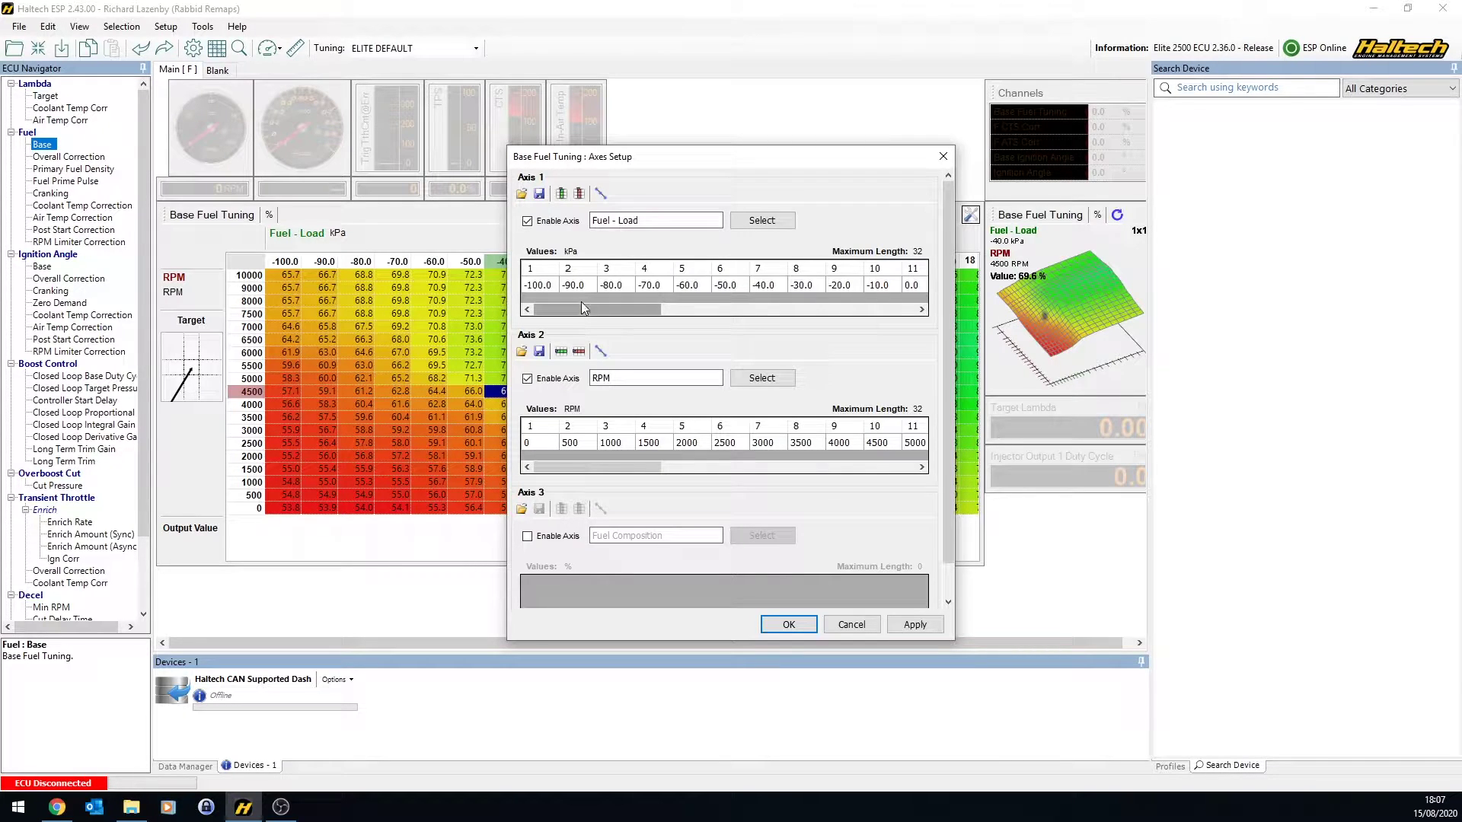
pyautogui.click(685, 286)
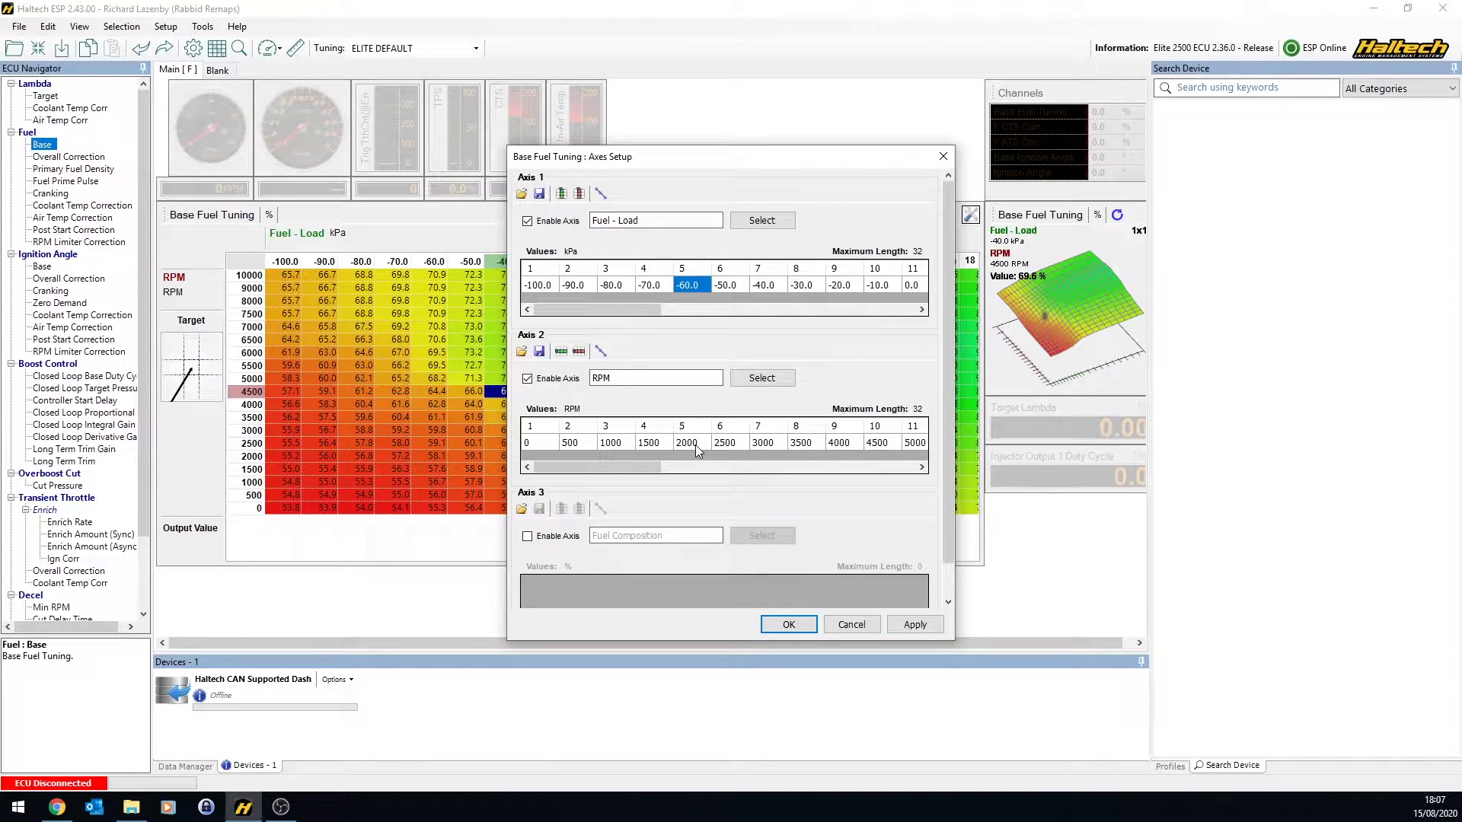
pyautogui.click(696, 444)
pyautogui.click(859, 629)
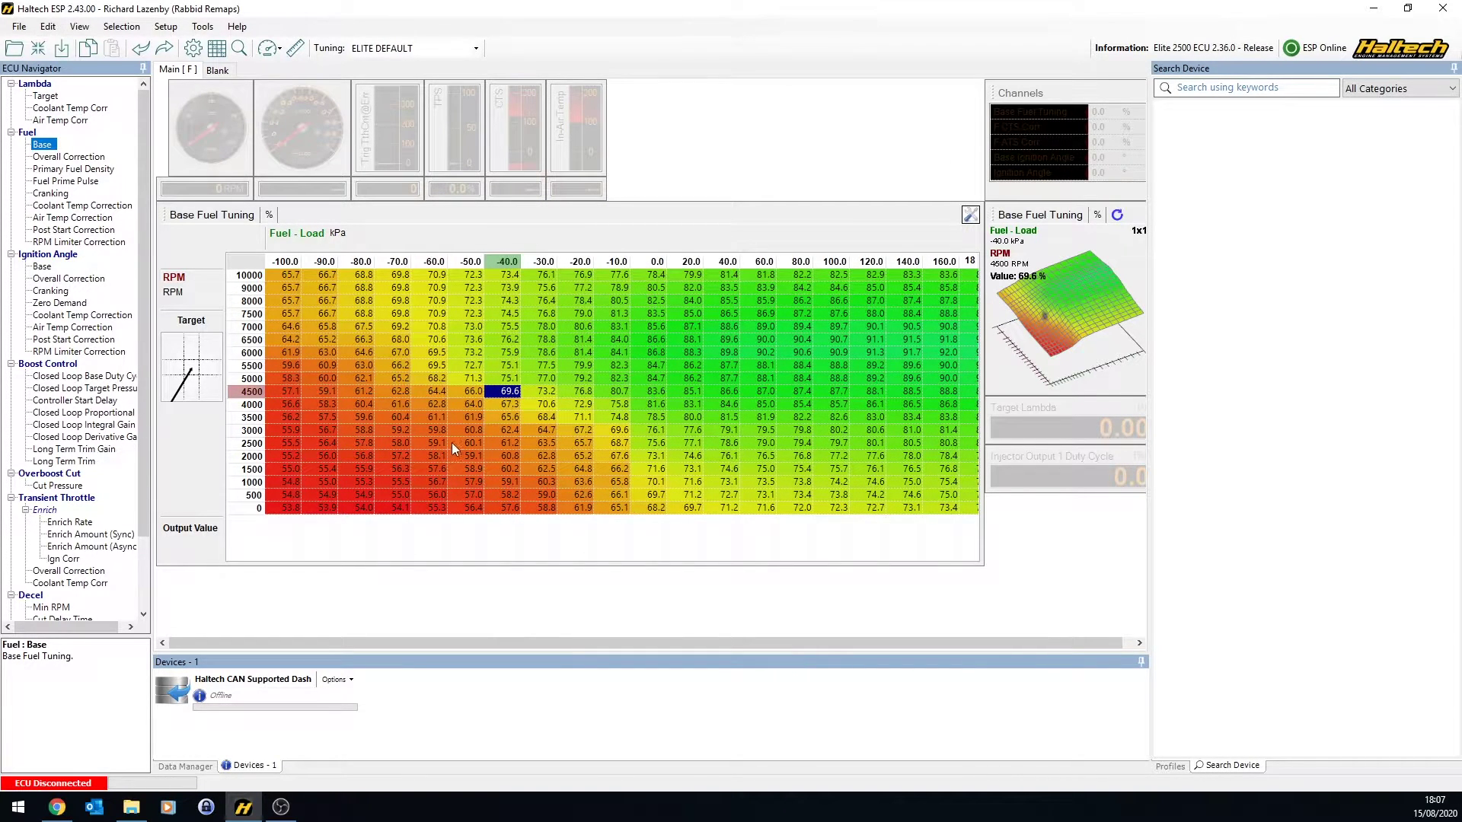
pyautogui.moveTo(428, 445); pyautogui.dragTo(466, 460)
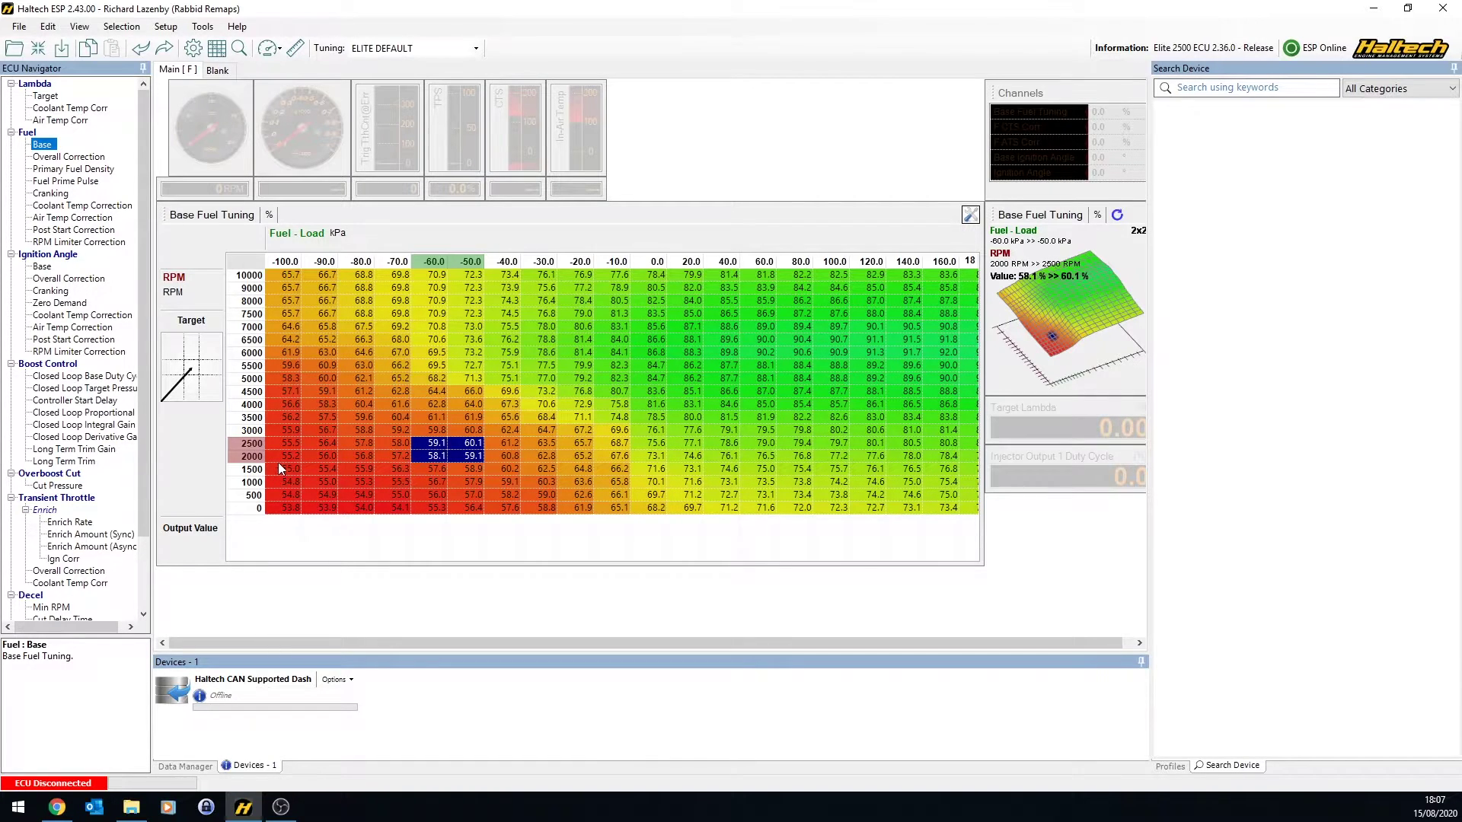
pyautogui.moveTo(278, 459); pyautogui.dragTo(358, 457)
pyautogui.moveTo(272, 403); pyautogui.dragTo(386, 401)
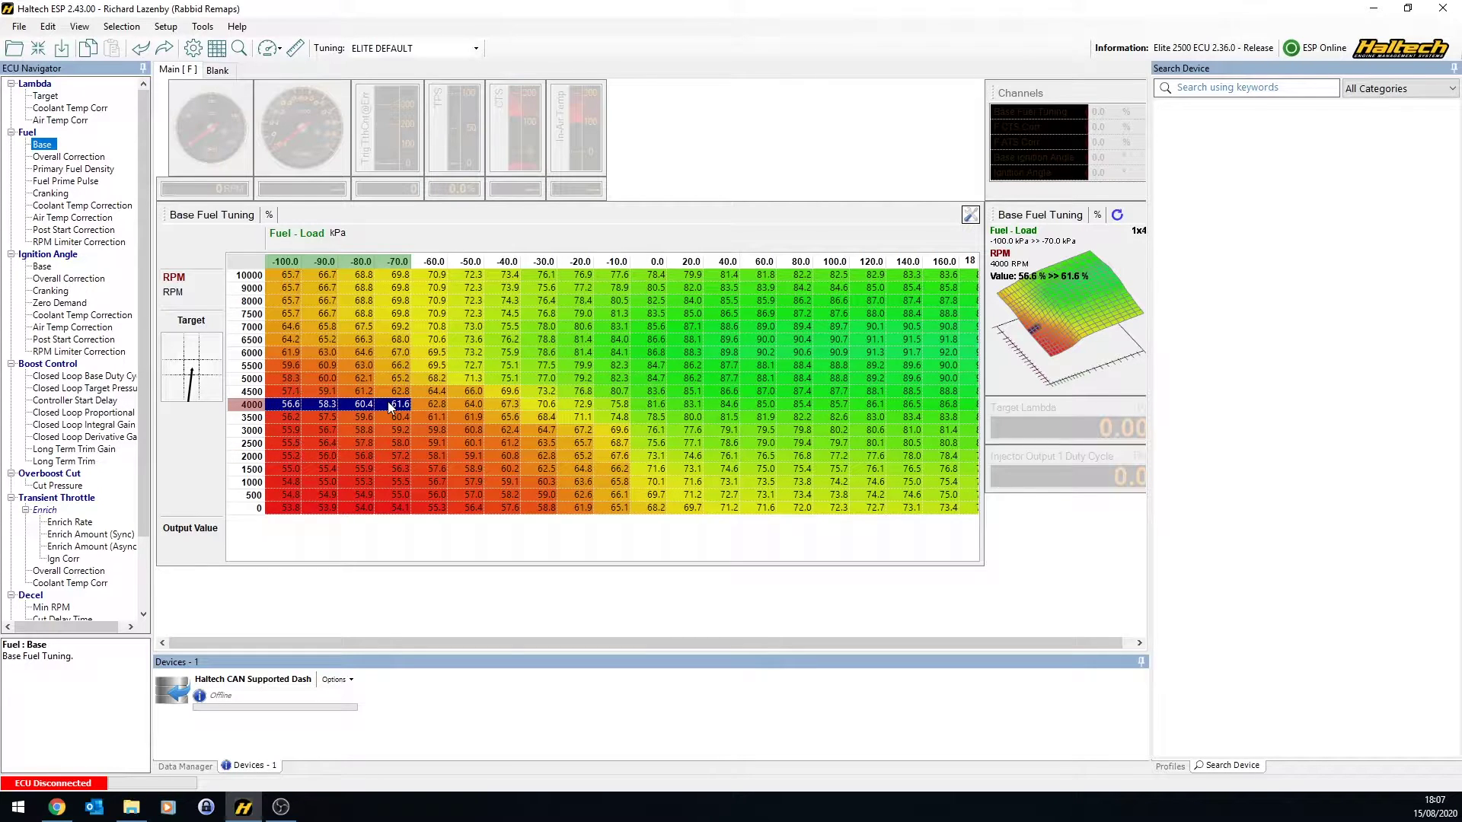
pyautogui.moveTo(279, 433); pyautogui.dragTo(455, 431)
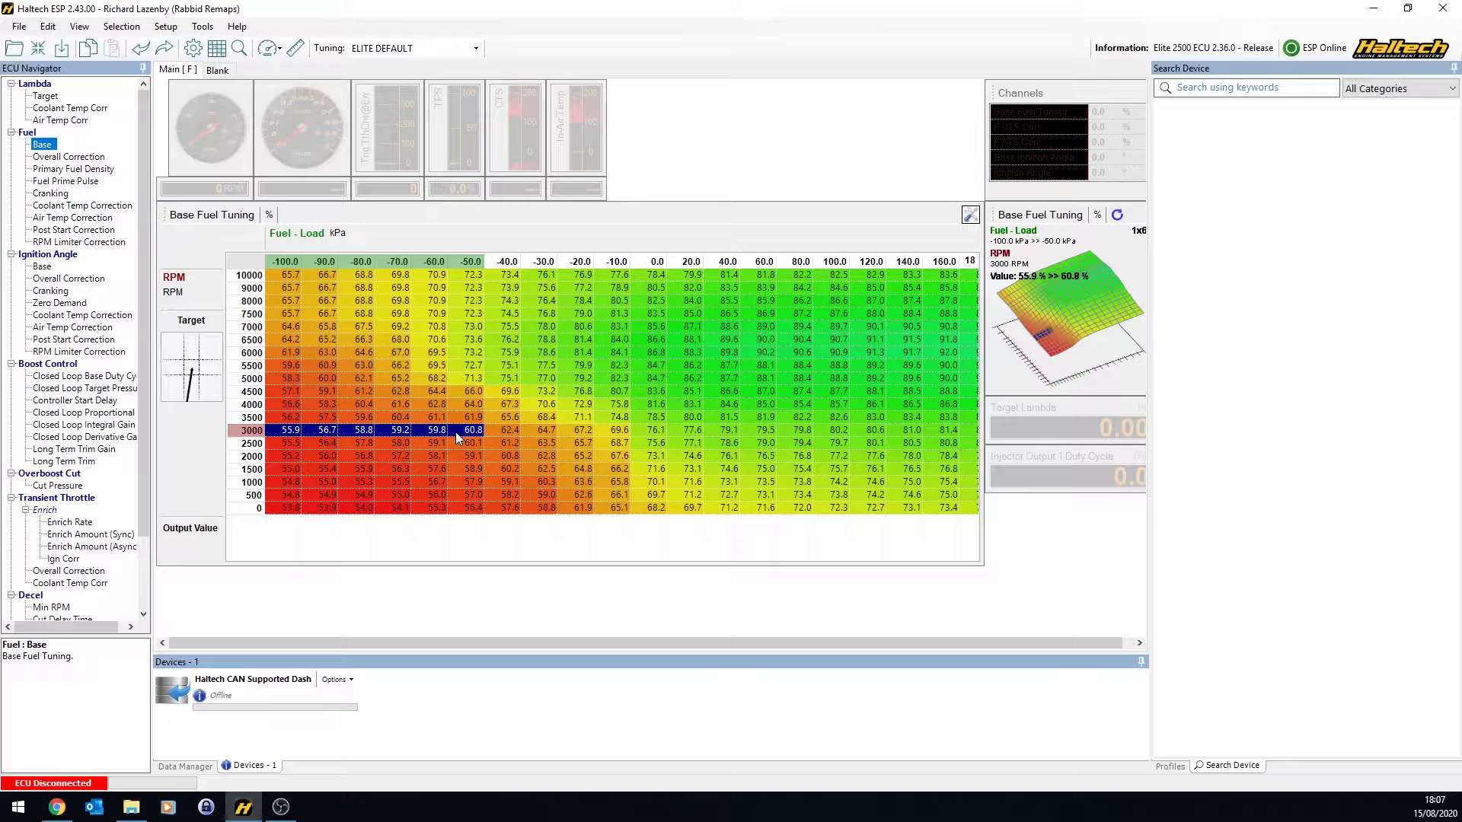
pyautogui.click(388, 417)
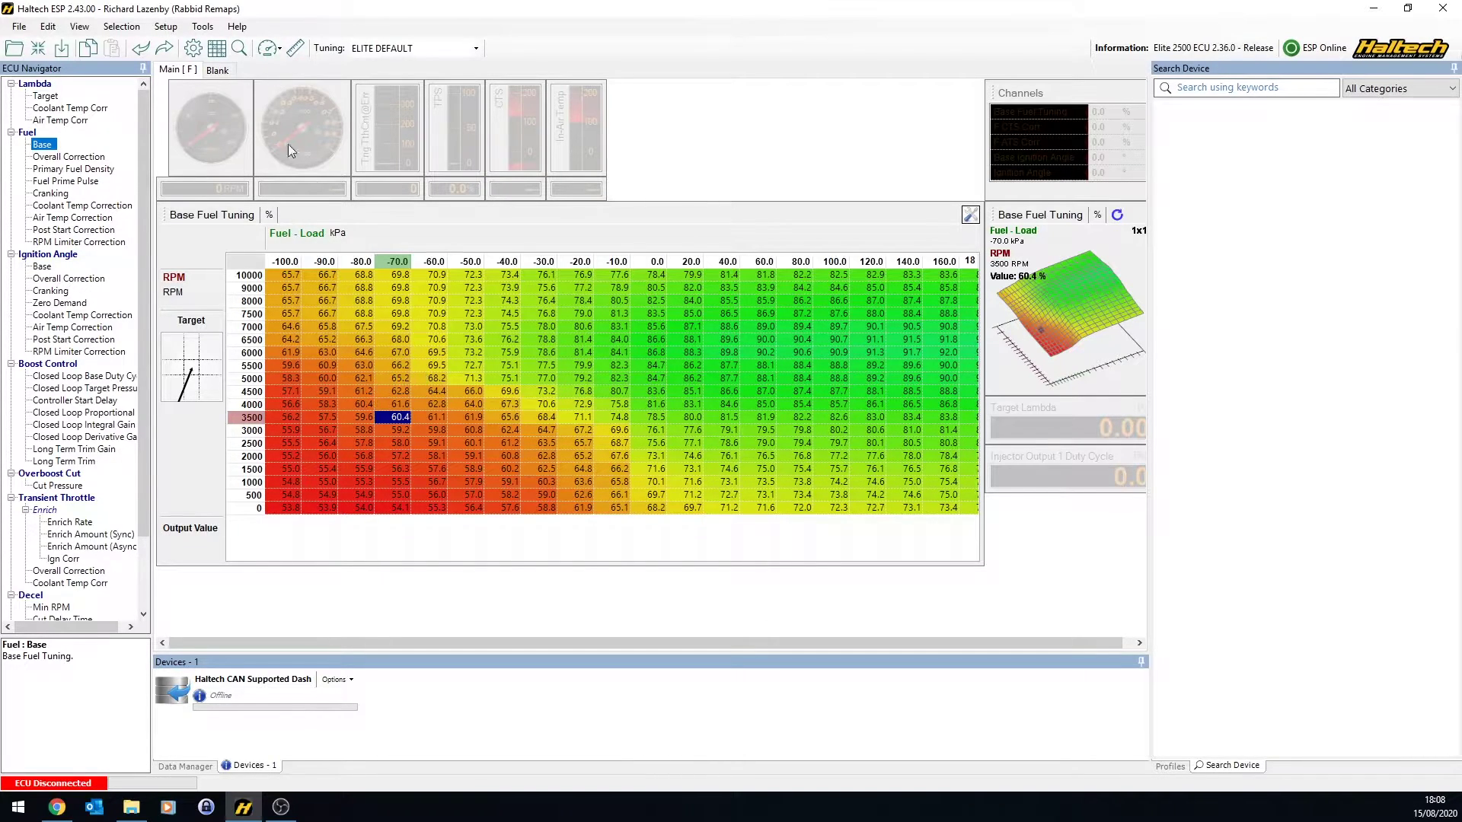
# Remove the 500, 1500, 2500, 3500, 4500, 5500, 6500 and 7500 RPM breakpoints from the fuel axis.
pyautogui.click(217, 48)
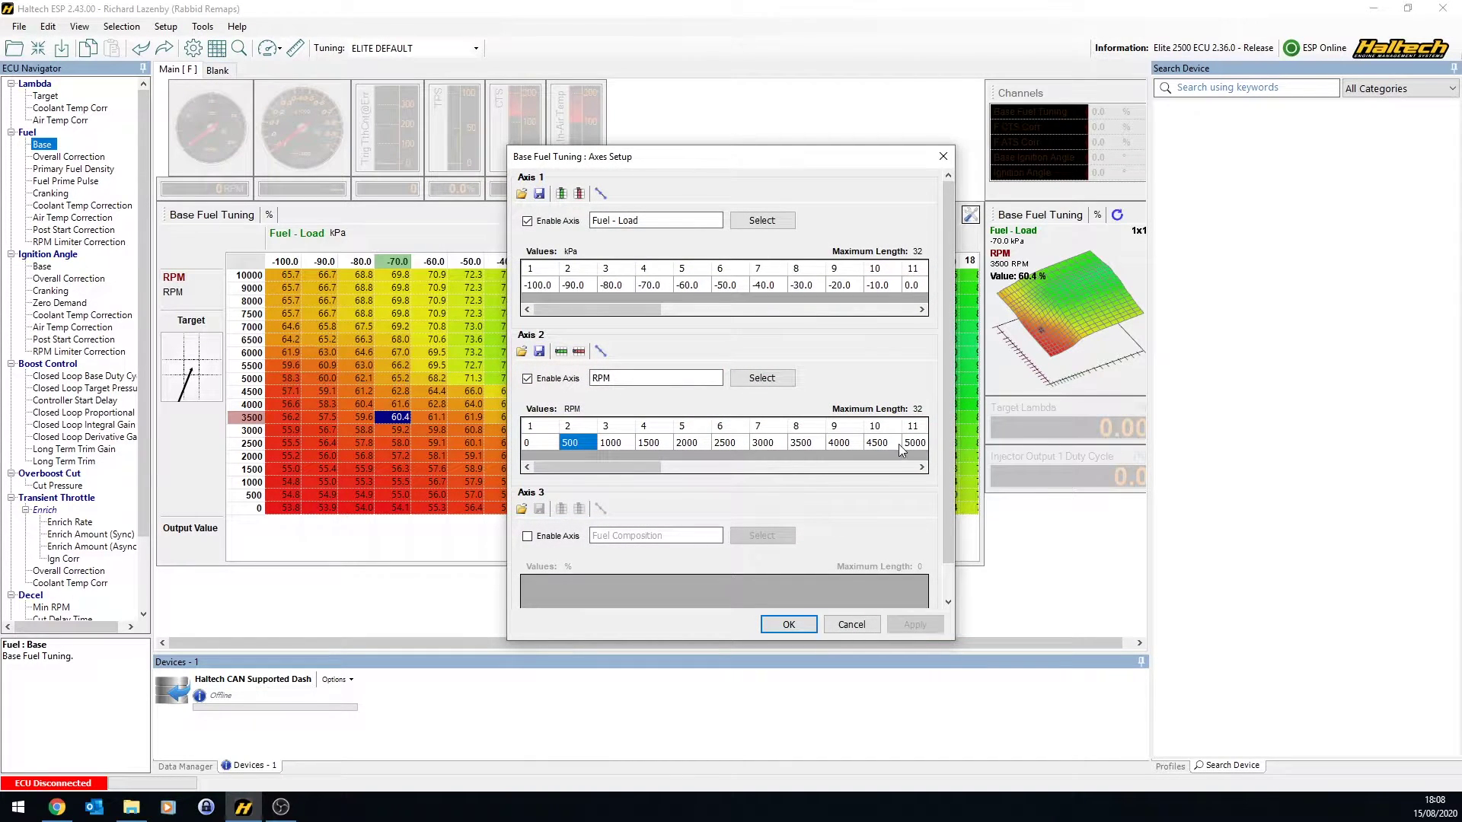
pyautogui.click(579, 351)
pyautogui.click(623, 443)
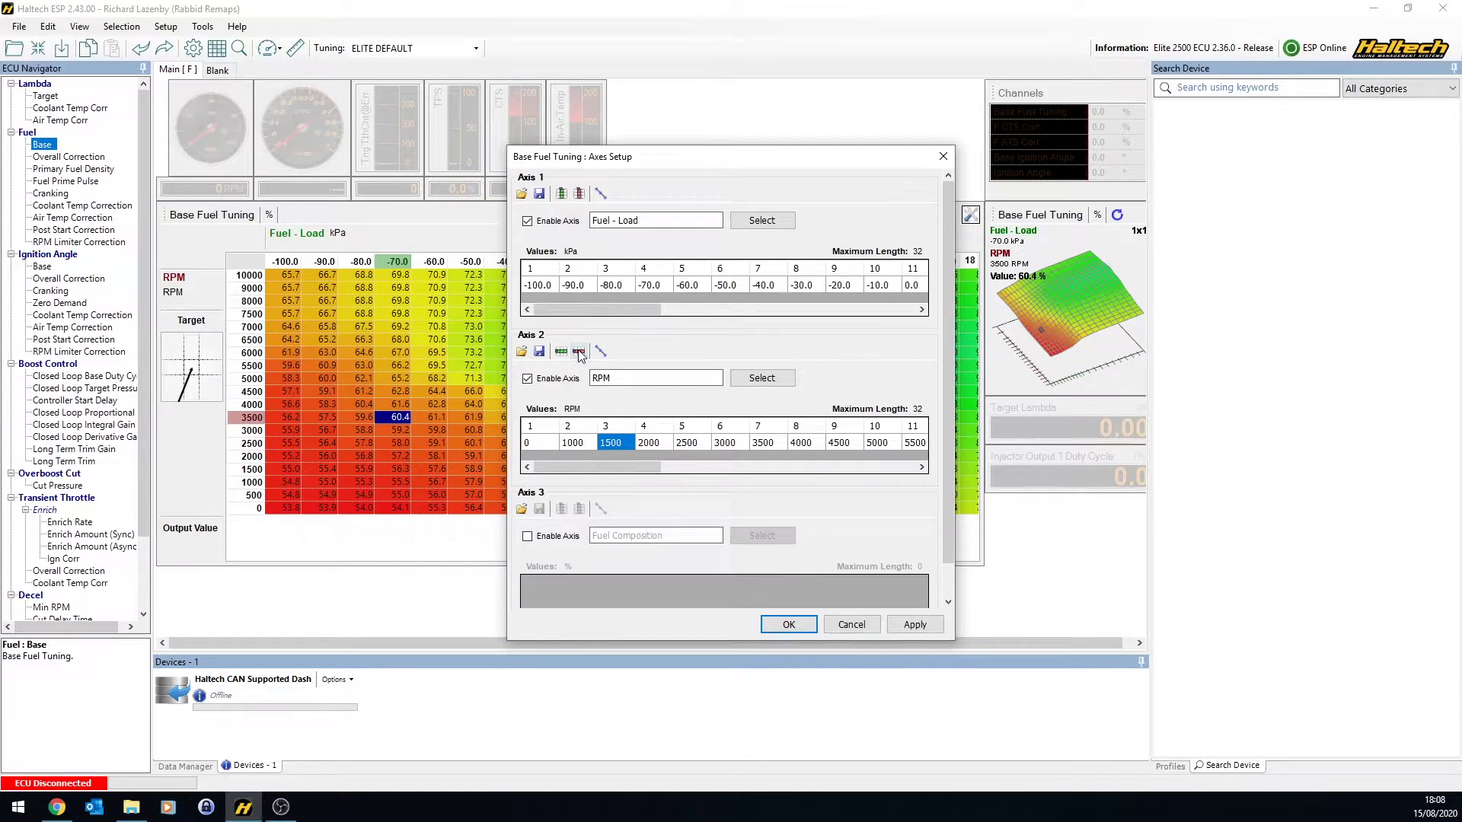
pyautogui.click(578, 351)
pyautogui.click(651, 445)
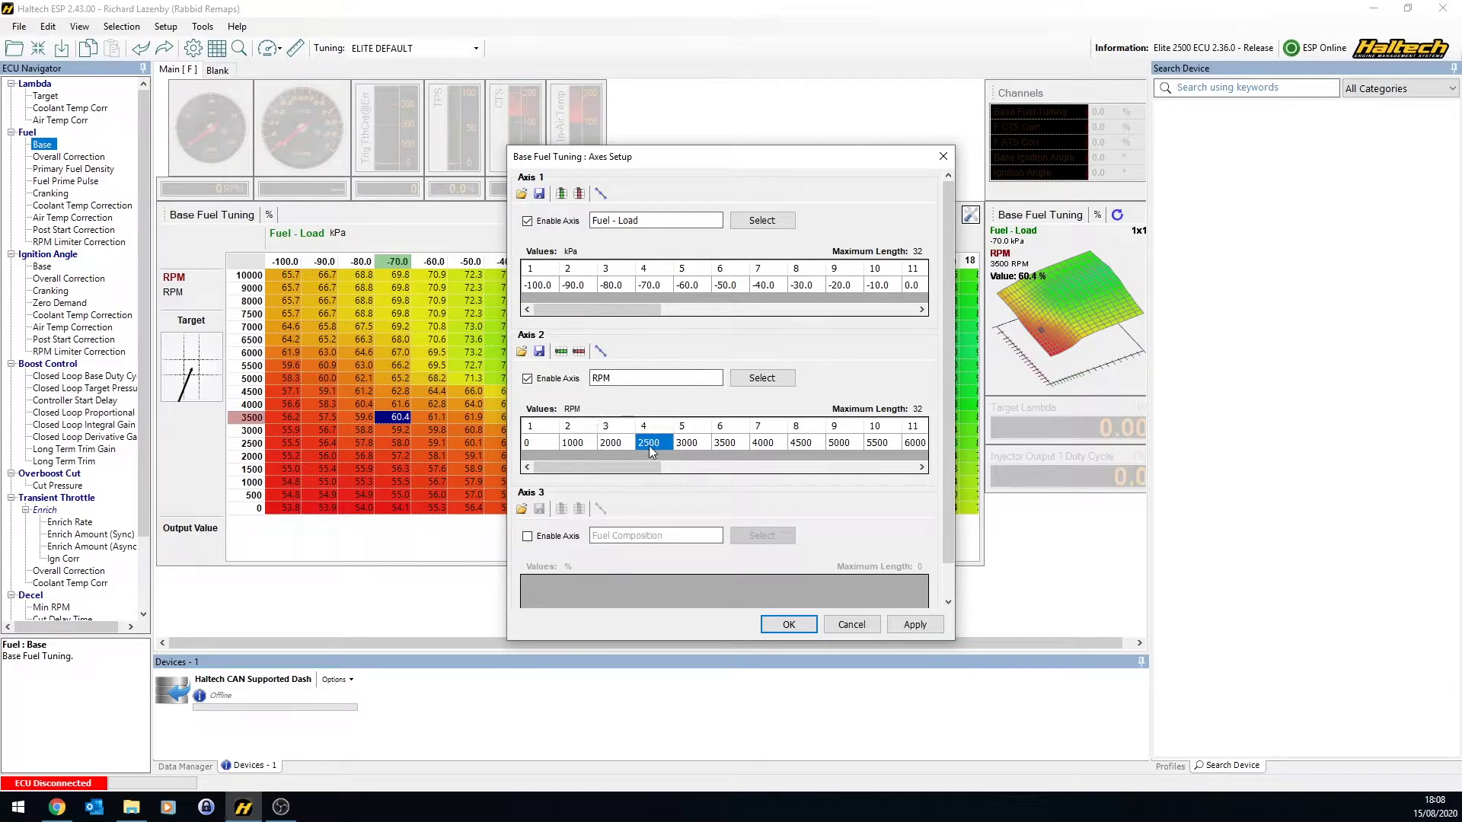
pyautogui.click(579, 351)
pyautogui.press('Right')
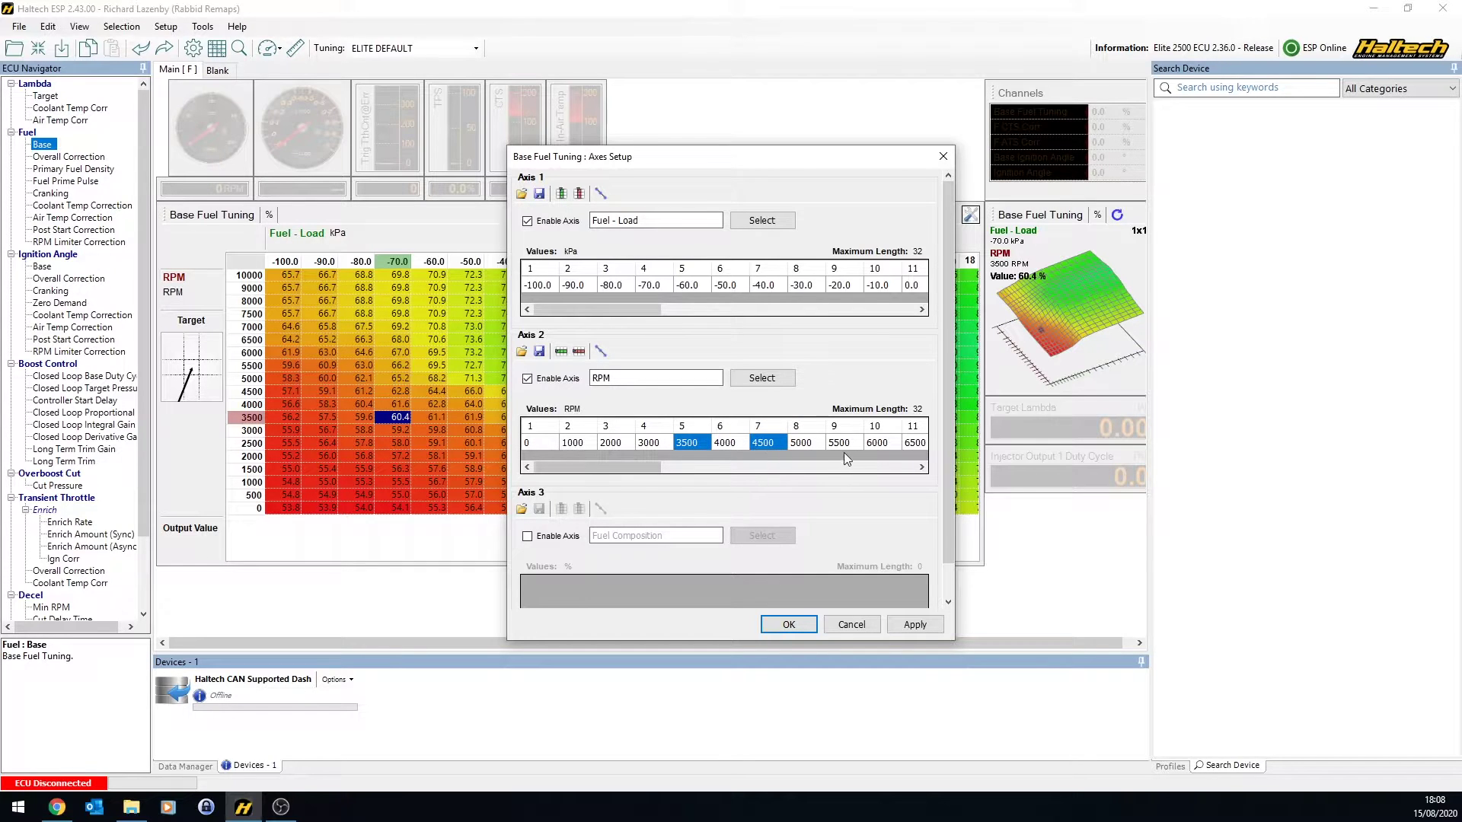
pyautogui.keyDown('ctrl'); pyautogui.click(844, 447); pyautogui.keyUp('ctrl')
pyautogui.click(579, 351)
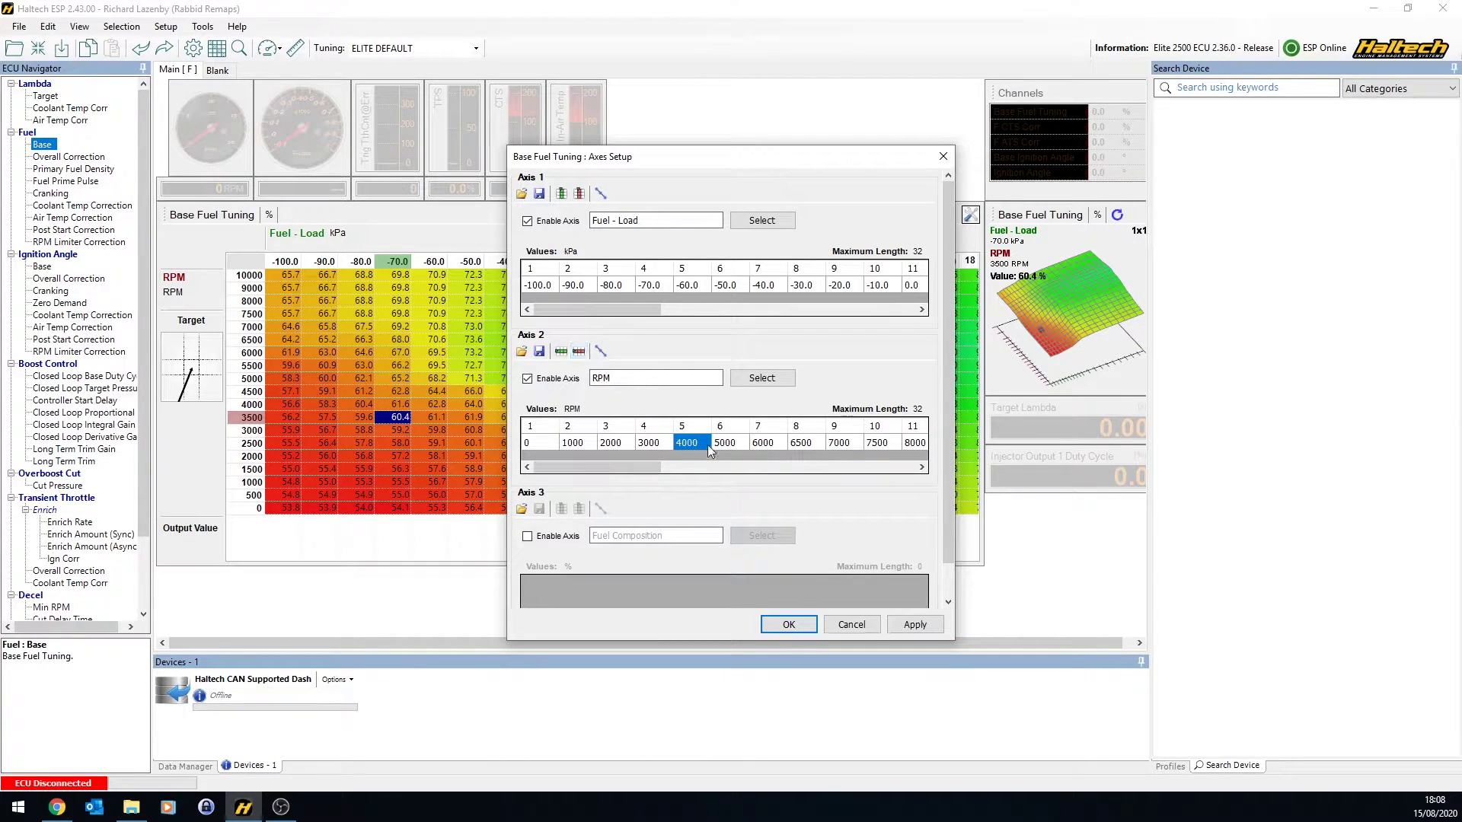
pyautogui.click(801, 444)
pyautogui.keyDown('ctrl'); pyautogui.click(880, 444); pyautogui.keyUp('ctrl')
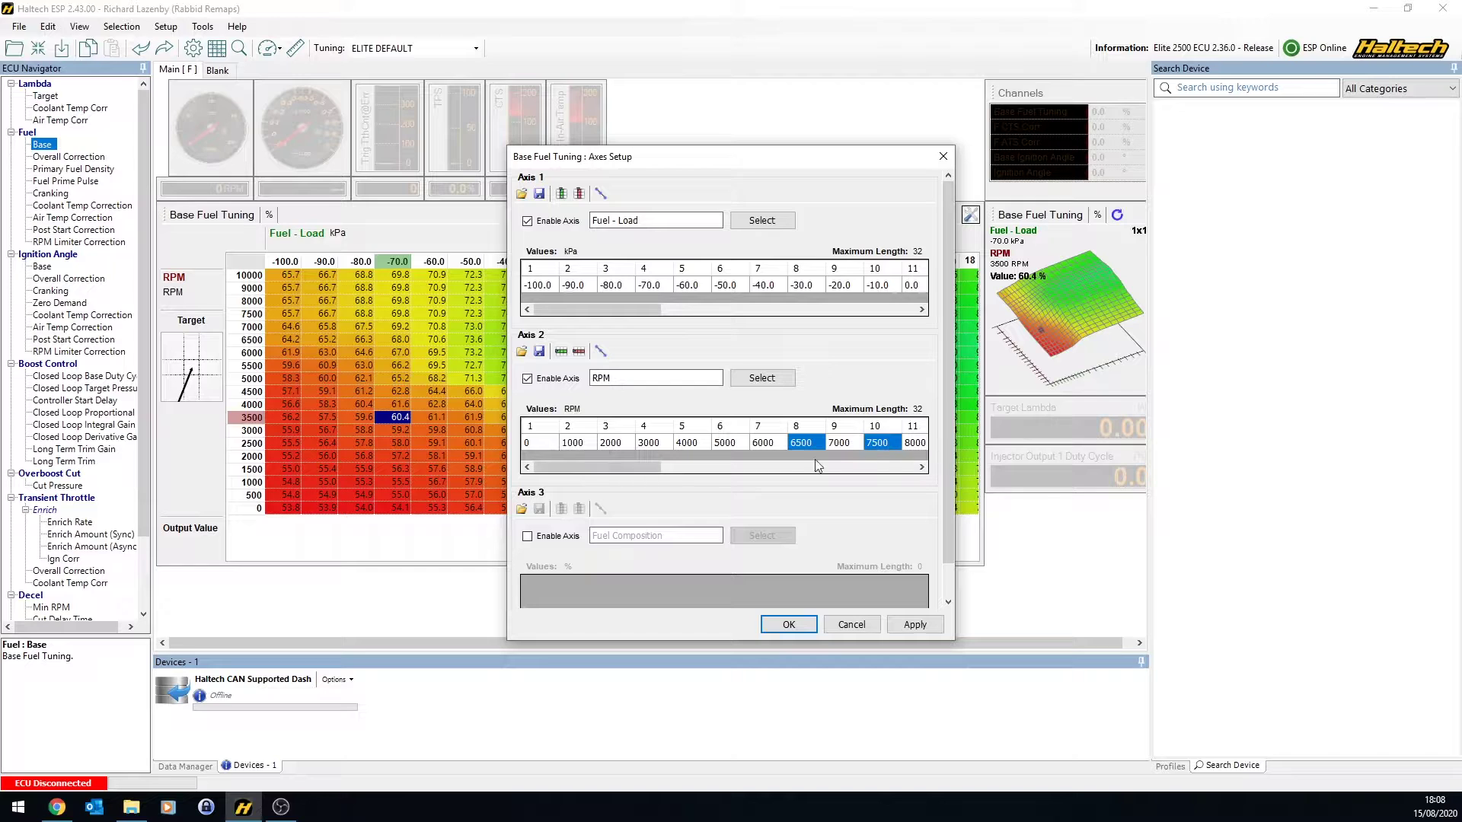
pyautogui.click(765, 468)
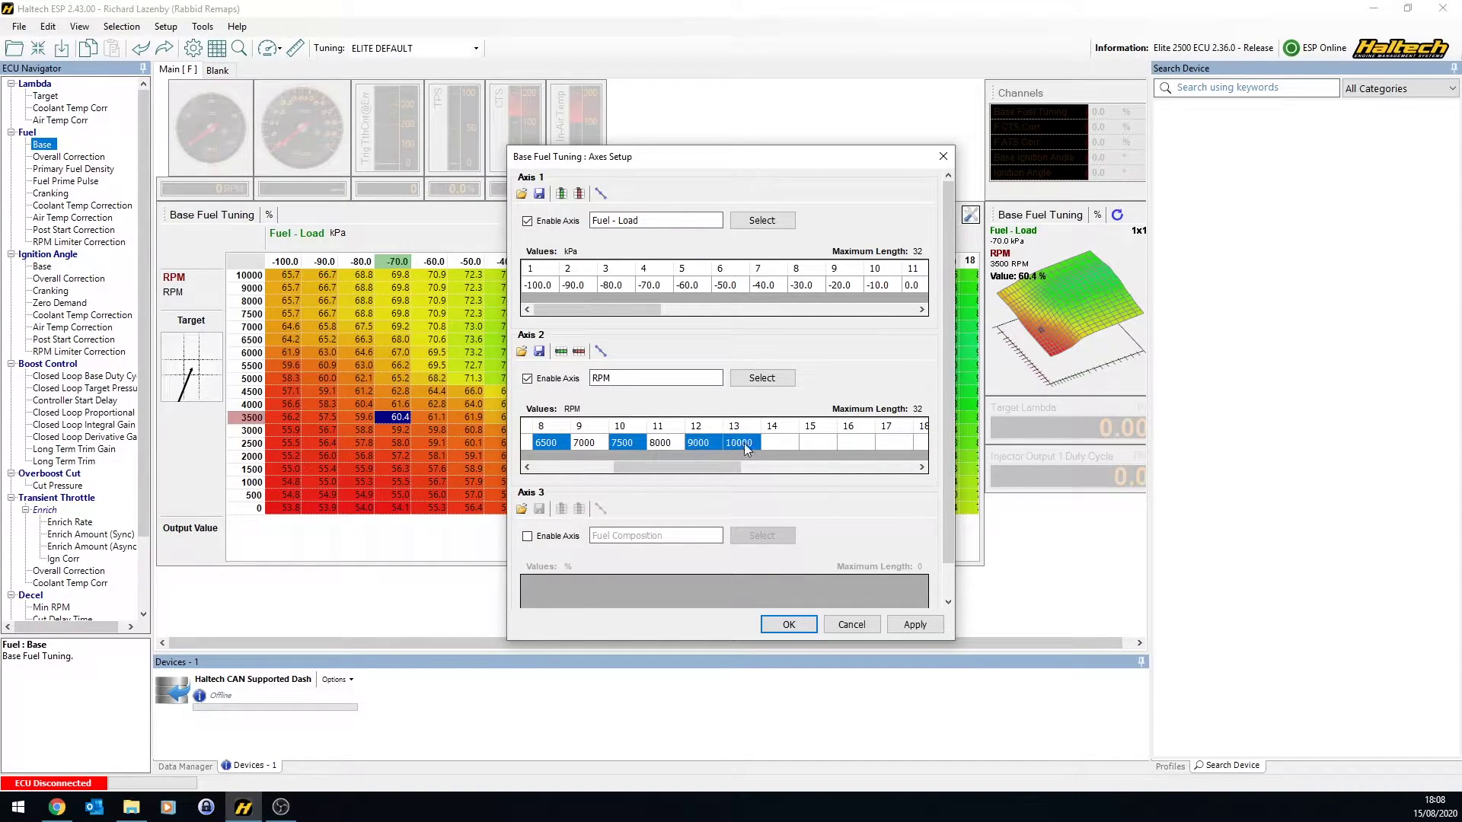
pyautogui.click(580, 352)
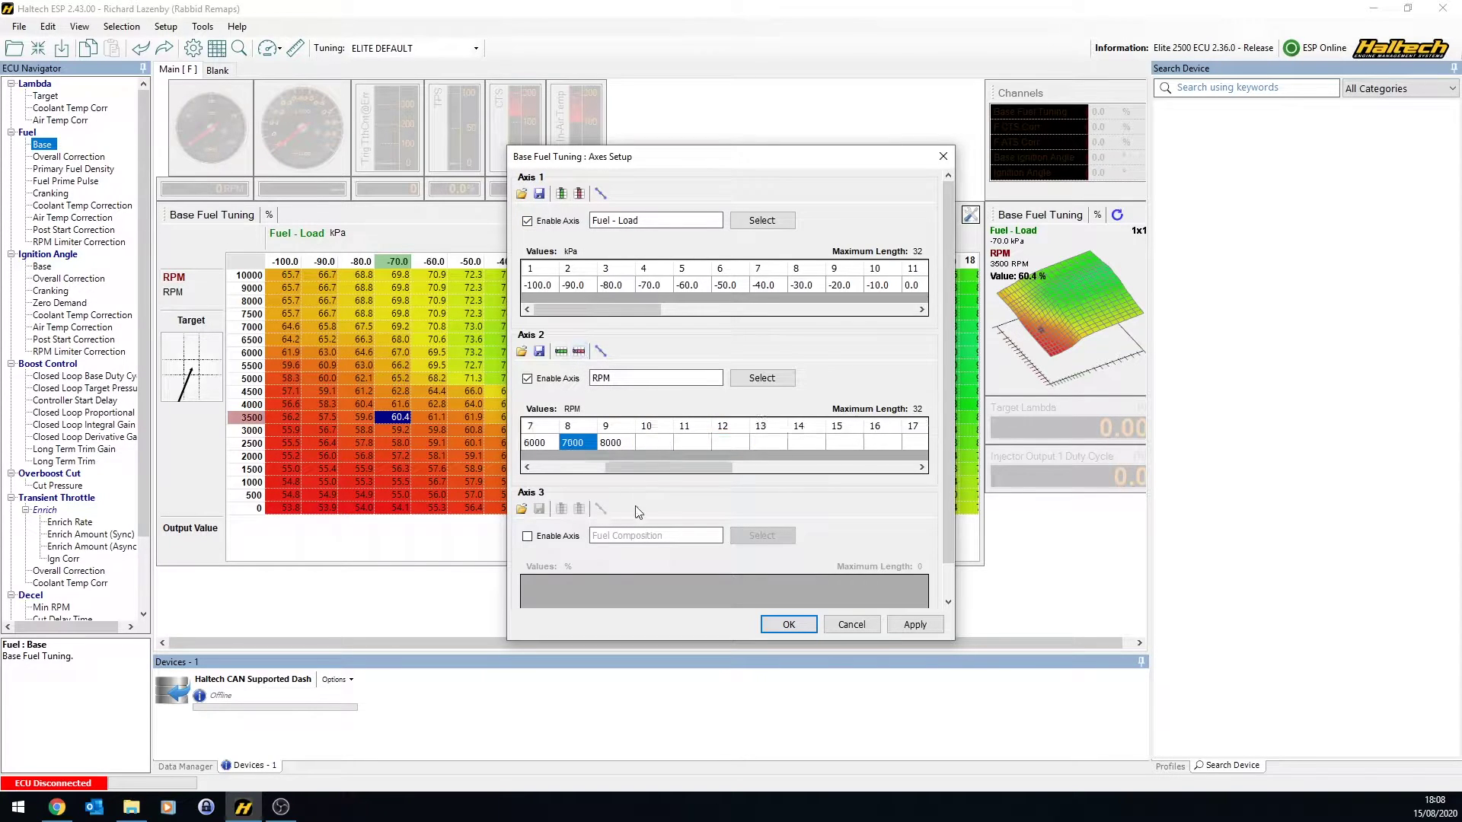
# Delete the load breakpoints above 100 kPa and apply the trimmed axes.
pyautogui.click(611, 301)
pyautogui.moveTo(611, 307); pyautogui.dragTo(712, 308)
pyautogui.moveTo(814, 285); pyautogui.dragTo(1043, 288)
pyautogui.click(583, 195)
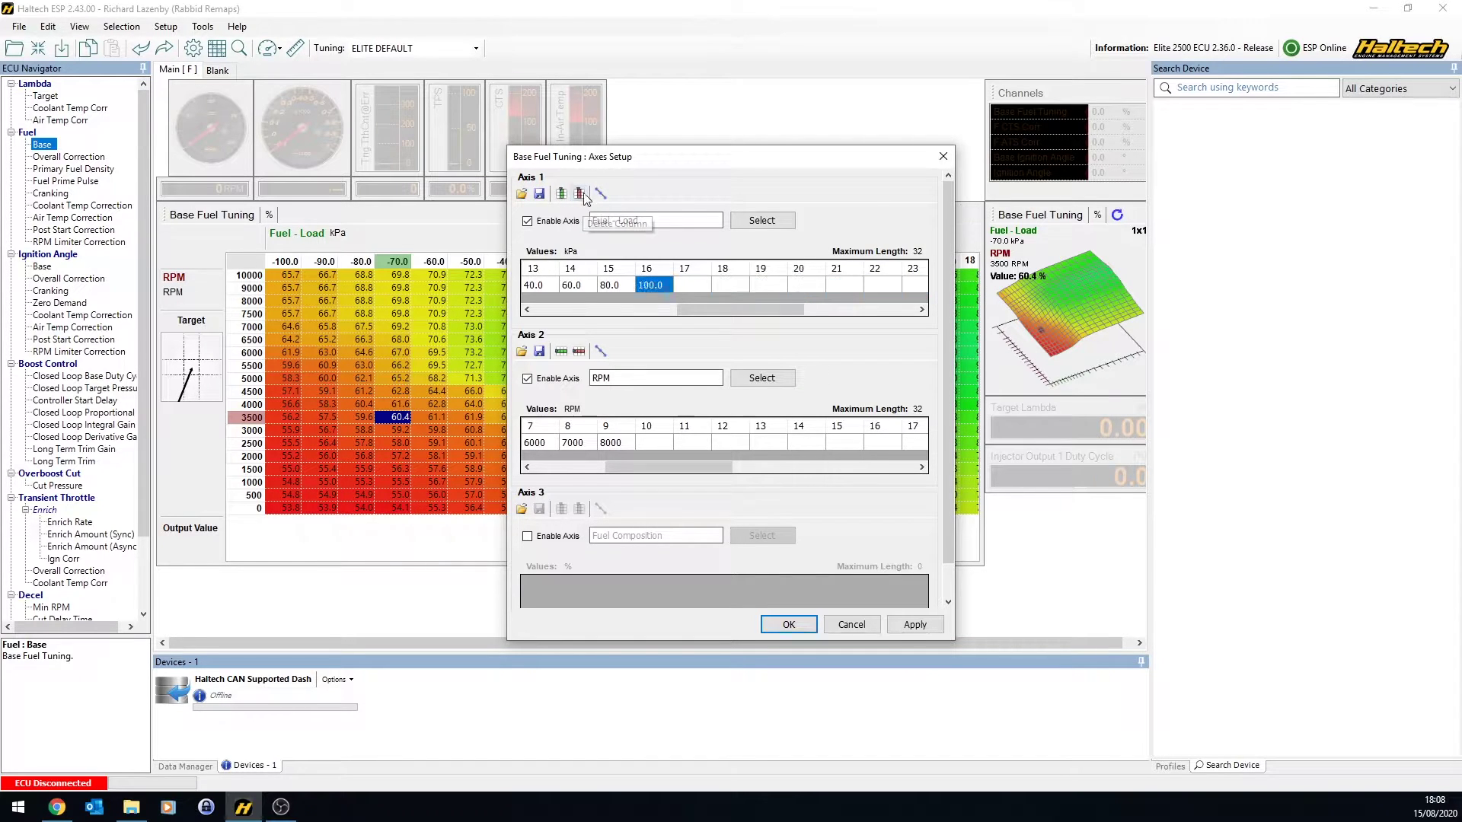
pyautogui.click(769, 626)
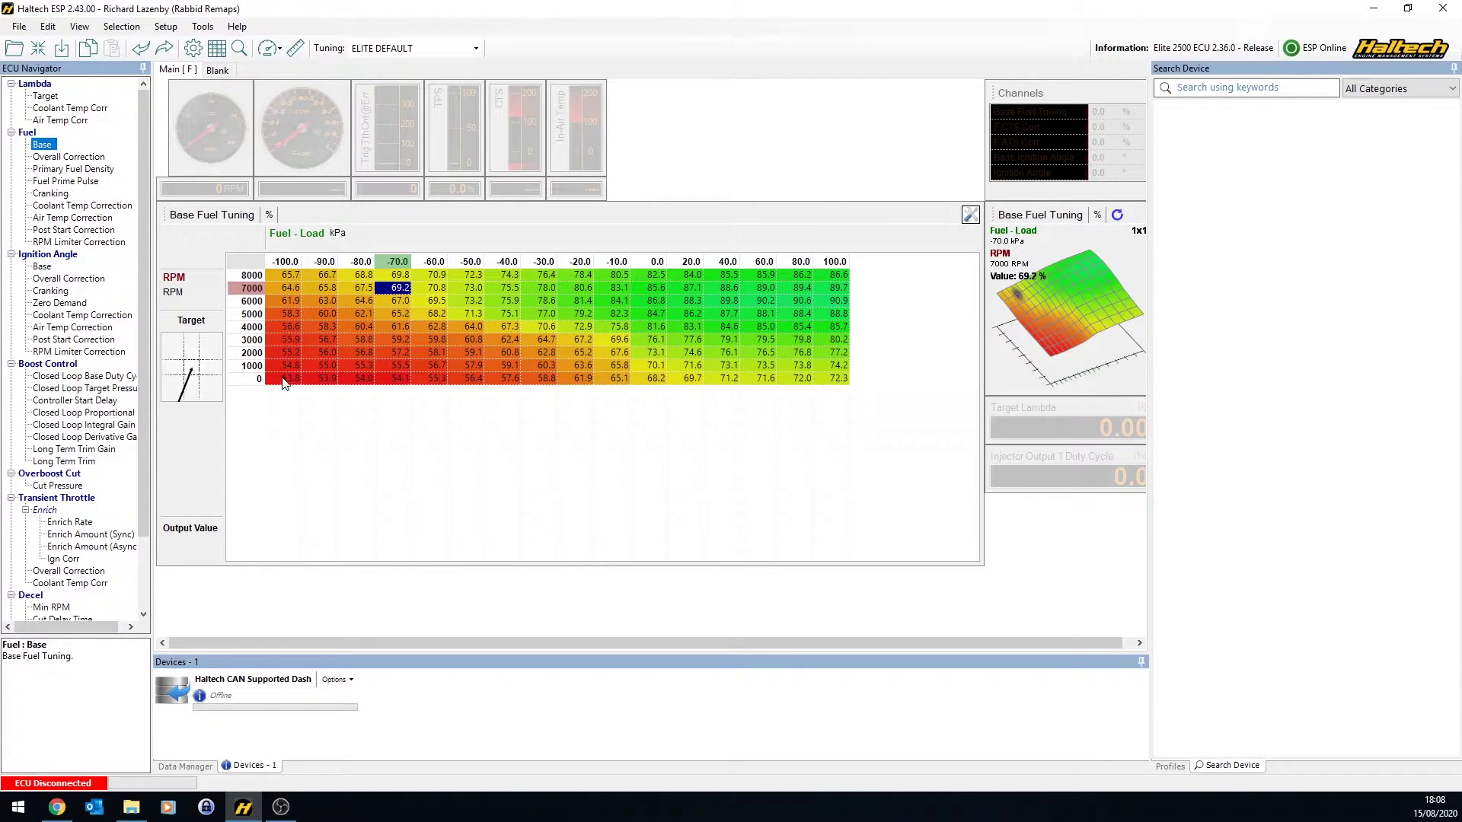
# Inspect Base Fuel cells: the low corner, high-load 6000 RPM, 2000 RPM, 100 kPa and 8000 RPM areas.
pyautogui.moveTo(283, 380); pyautogui.dragTo(324, 366)
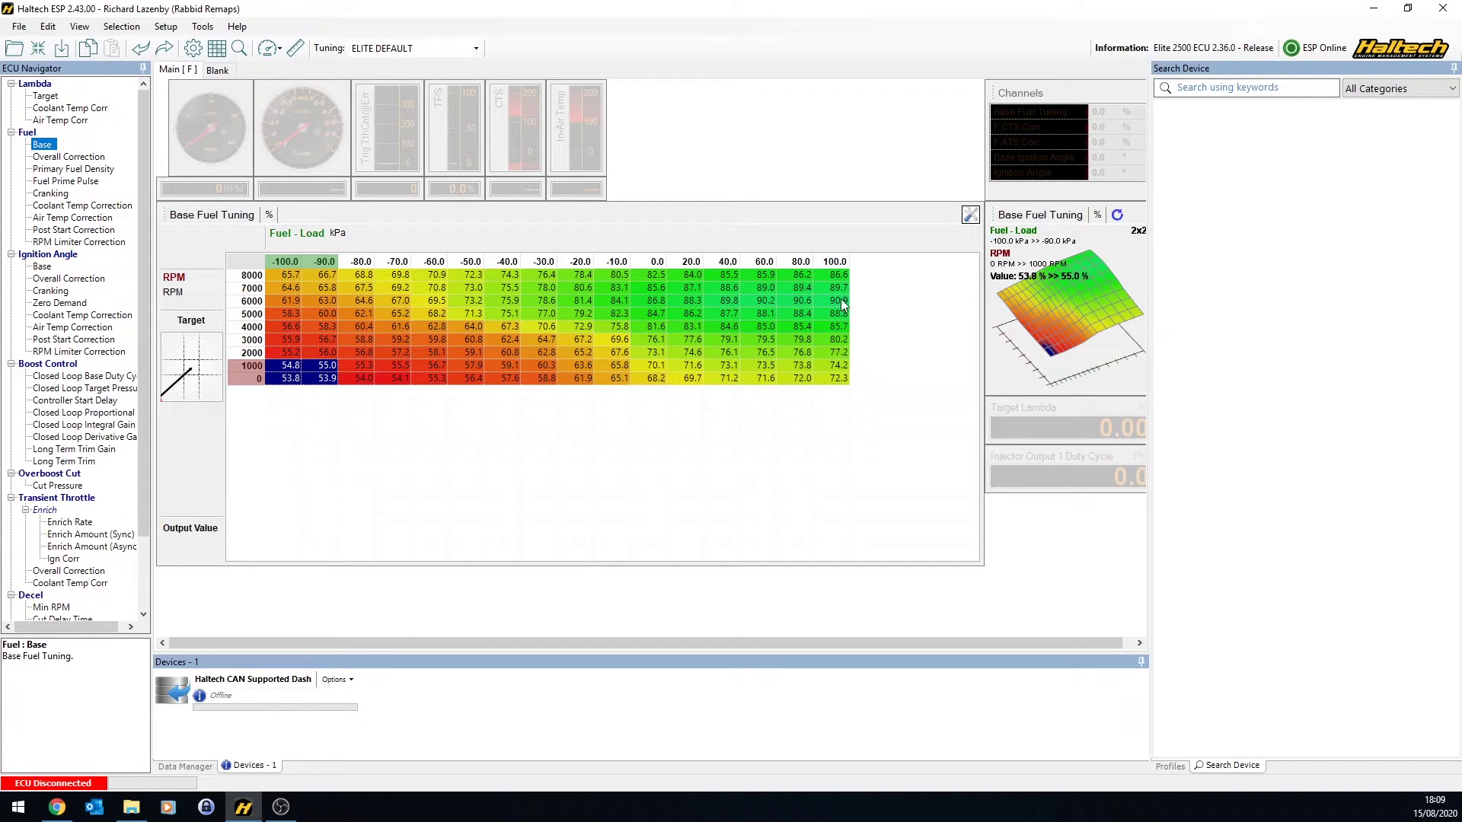
pyautogui.moveTo(835, 300); pyautogui.dragTo(761, 316)
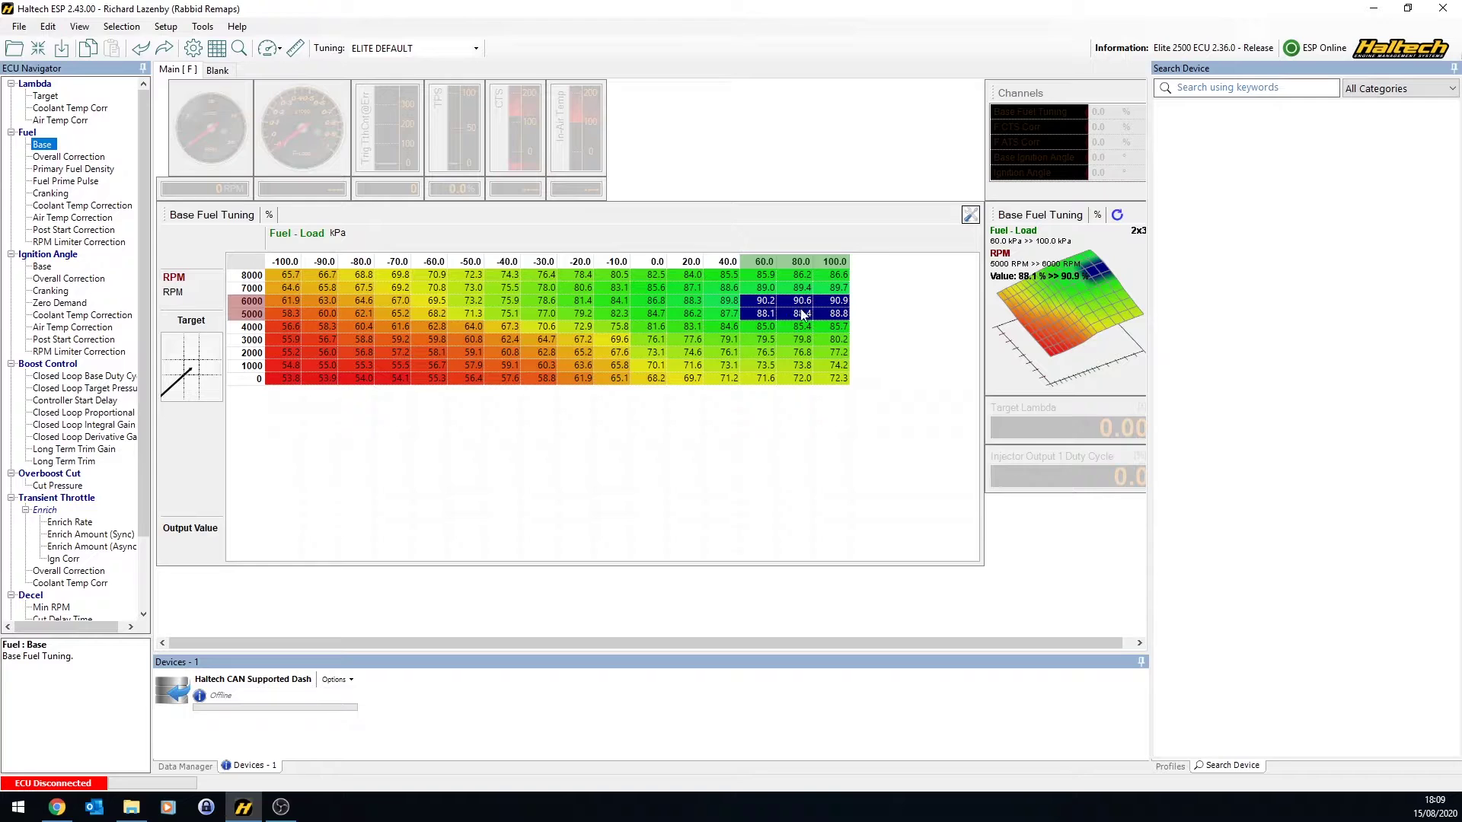
pyautogui.moveTo(322, 350); pyautogui.dragTo(472, 276)
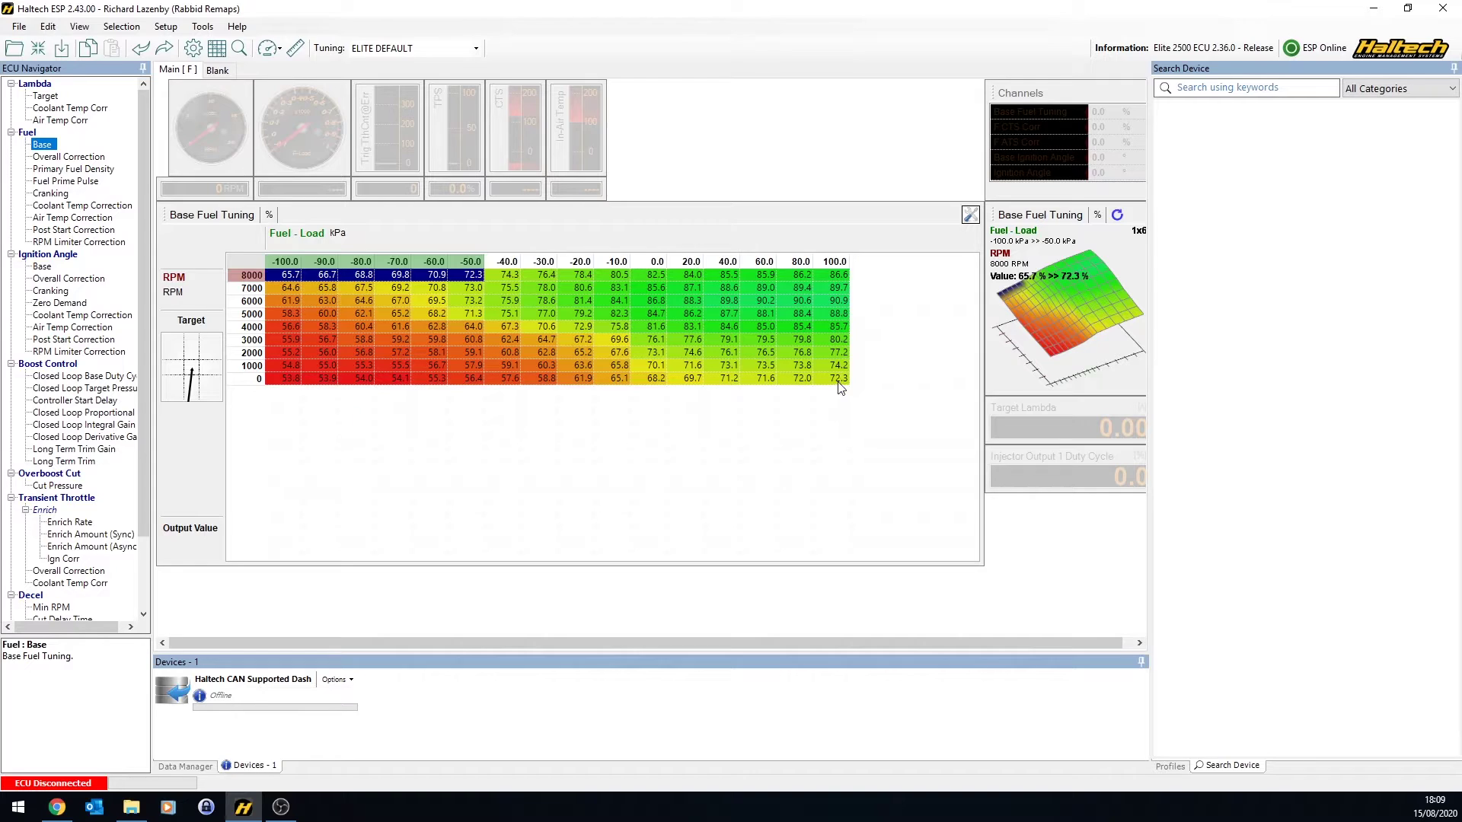
pyautogui.moveTo(838, 379); pyautogui.dragTo(827, 372)
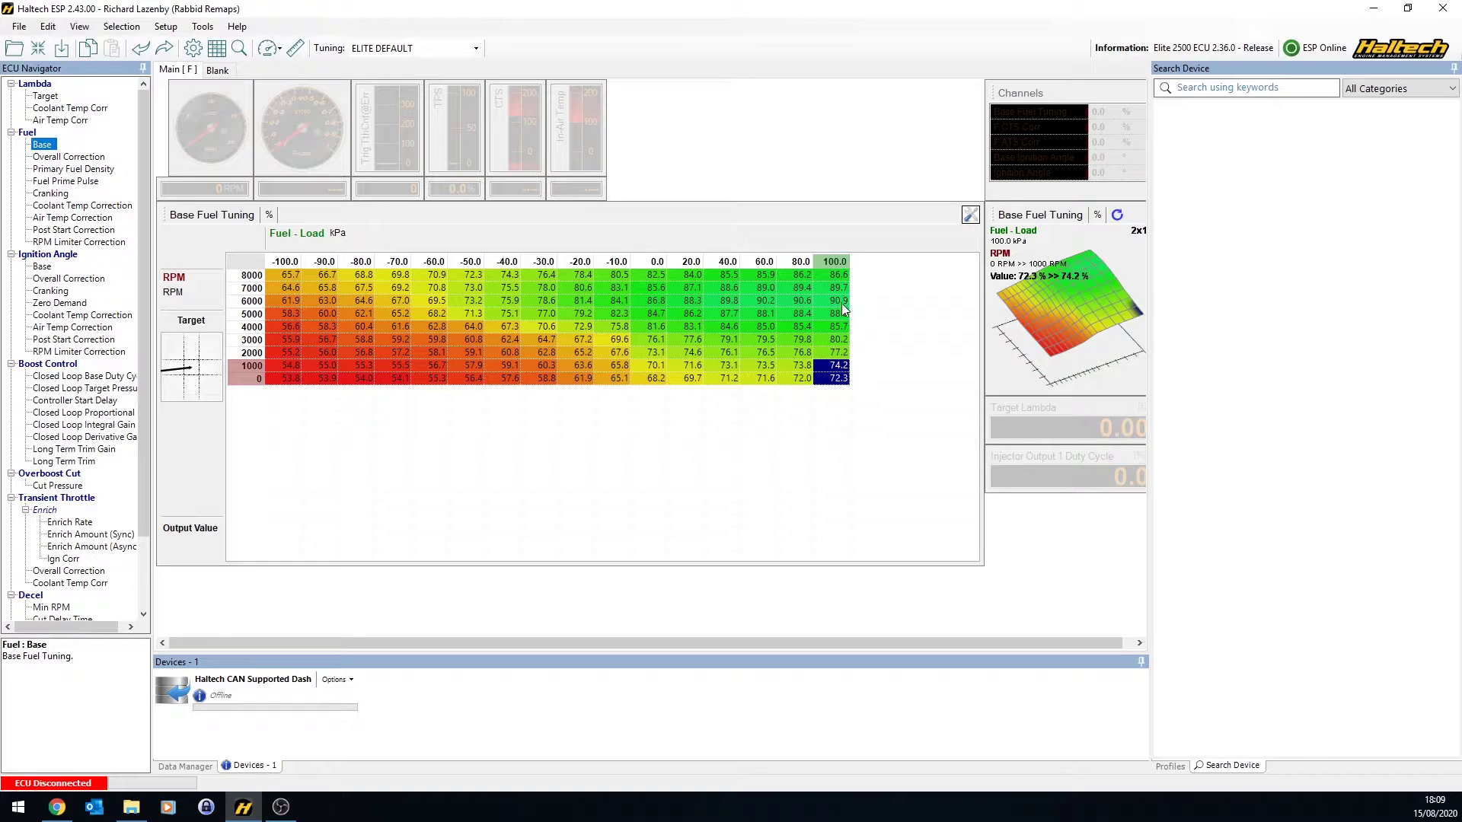
pyautogui.moveTo(841, 276); pyautogui.dragTo(763, 276)
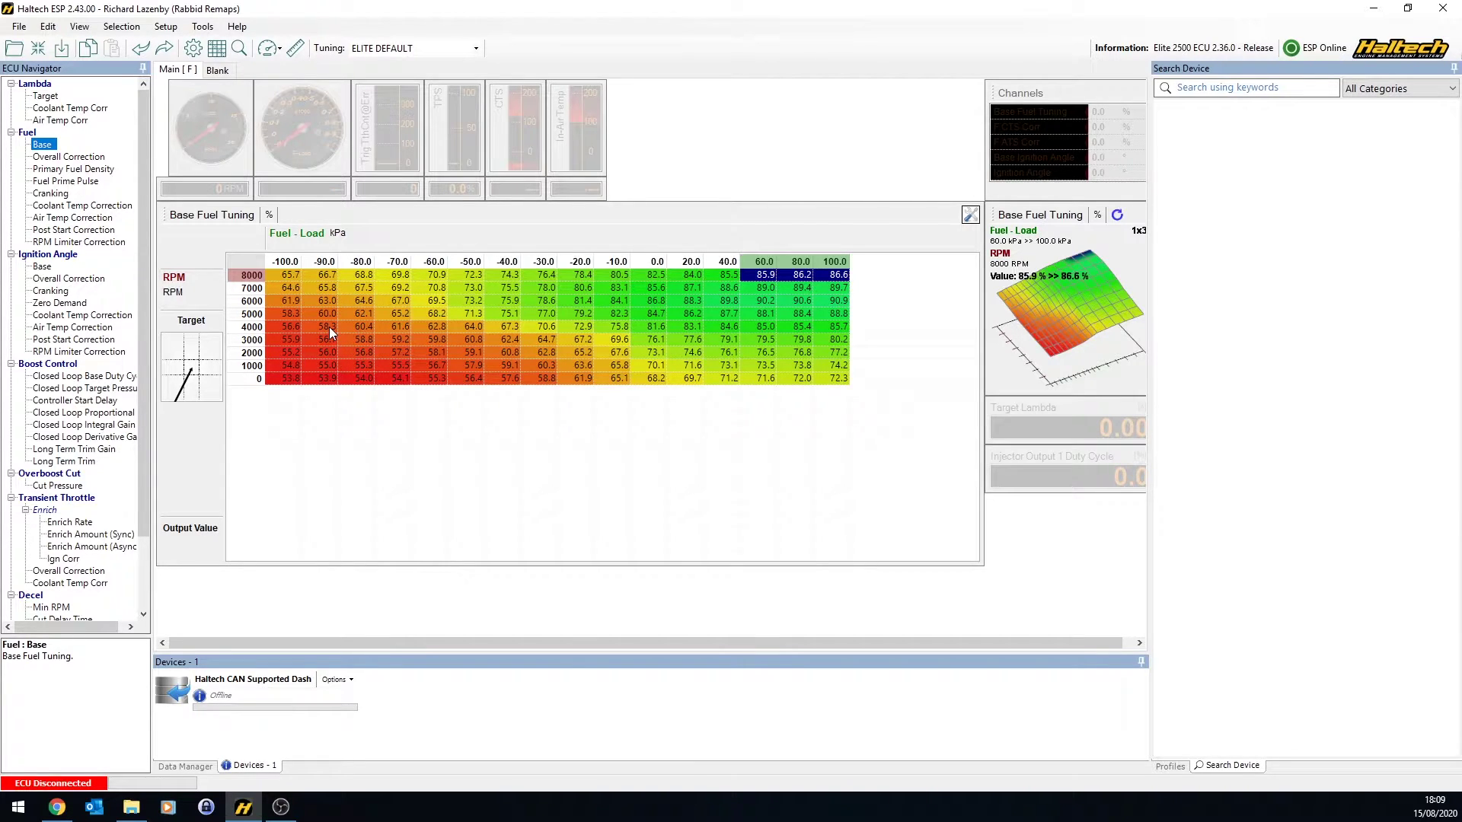
pyautogui.click(383, 336)
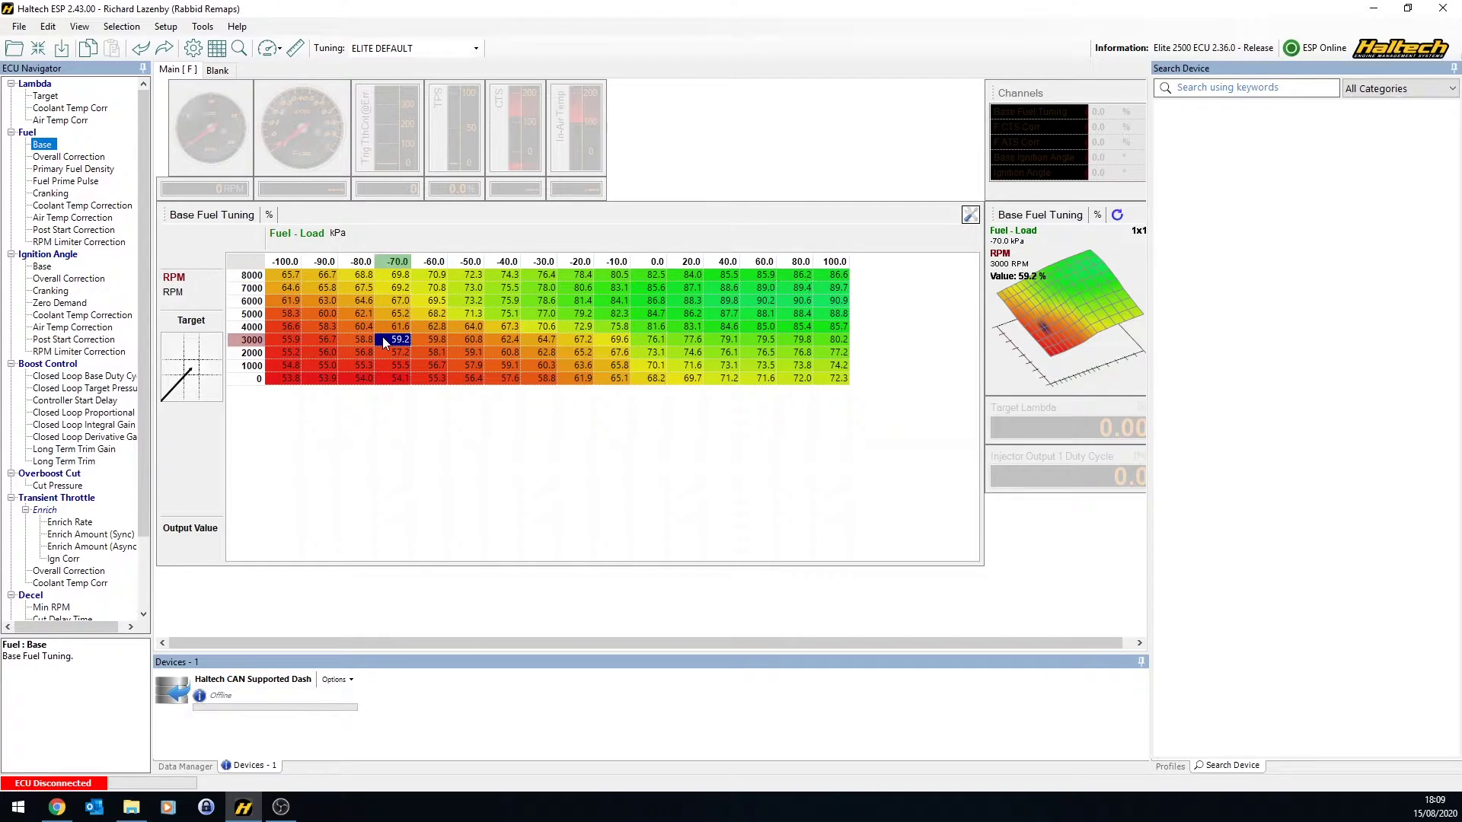
# Insert RPM breakpoints 1500, 2500, 3500, 4500, 5500, 6500 and 7500 and apply them.
pyautogui.click(216, 48)
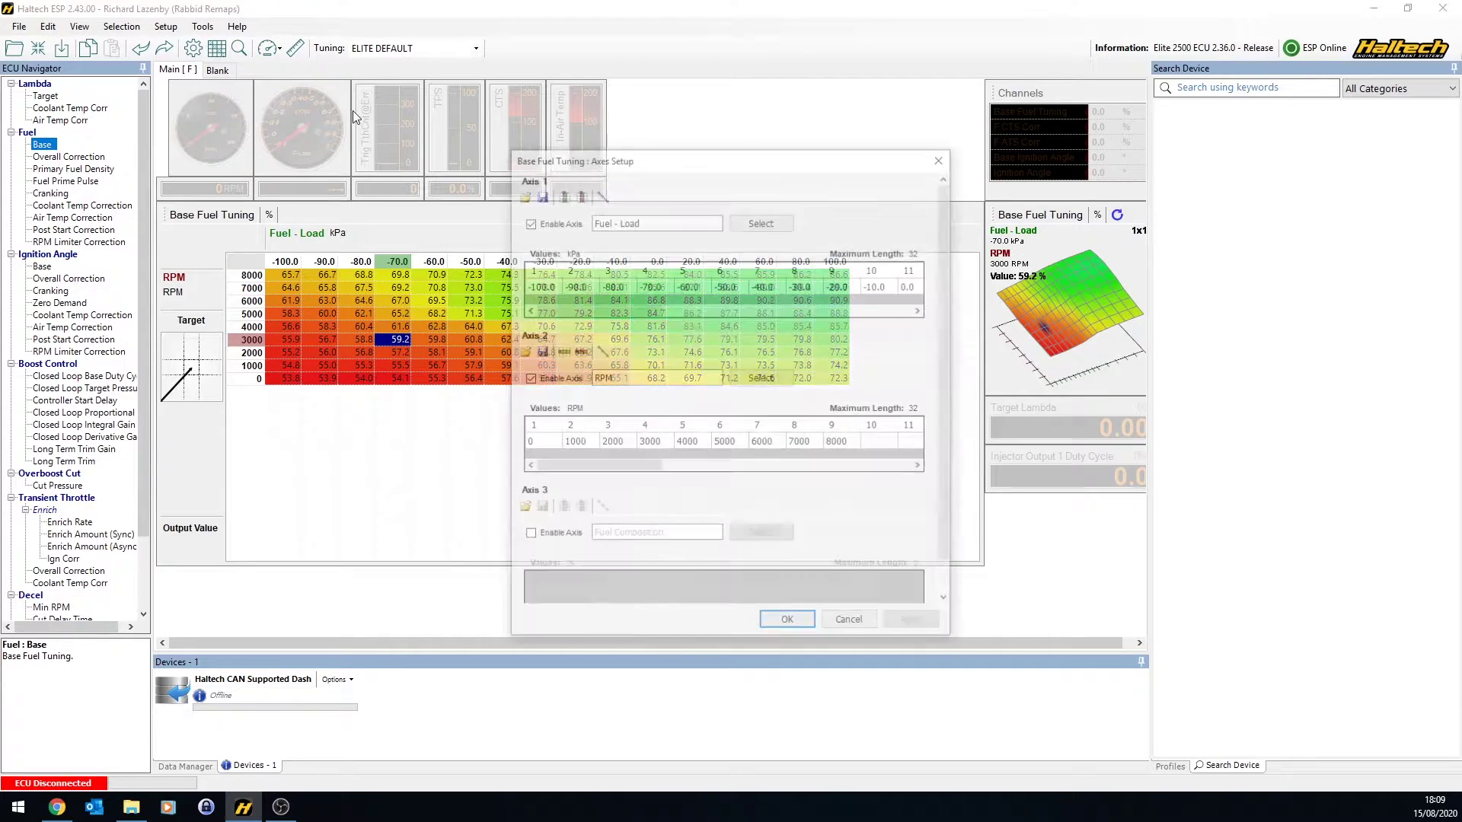
pyautogui.click(897, 442)
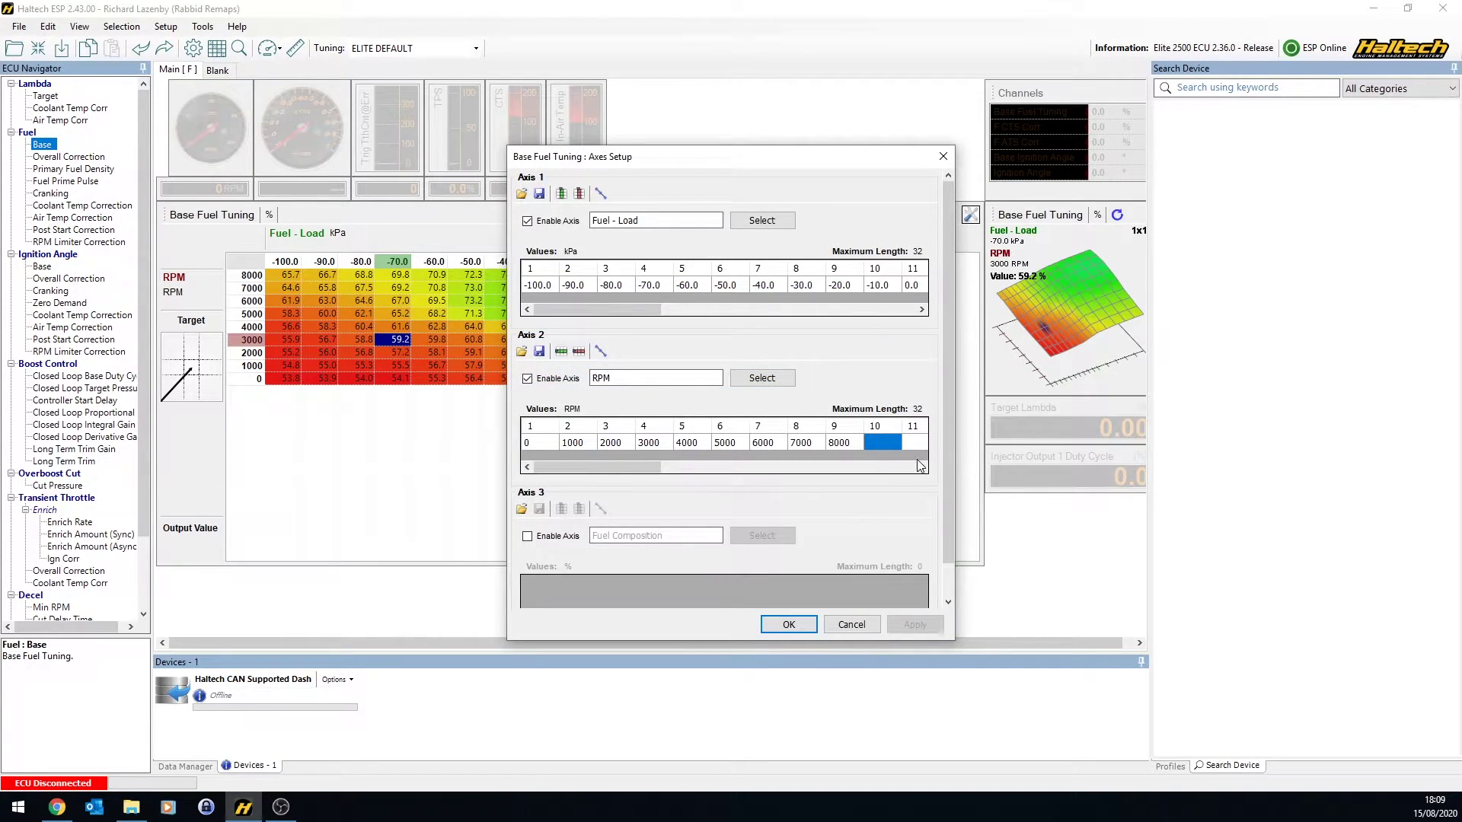
pyautogui.write('1500')
pyautogui.press('Return')
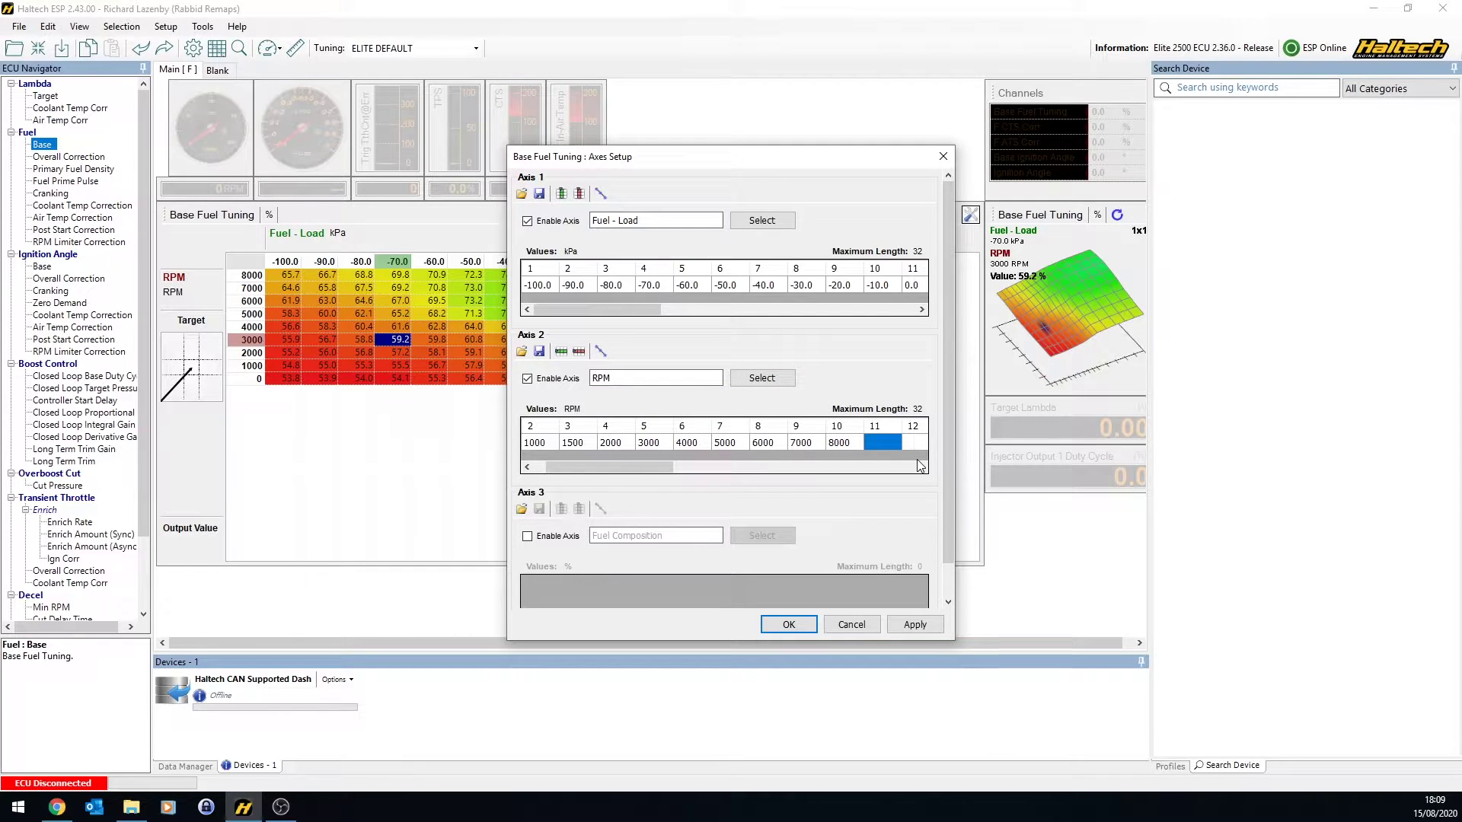
pyautogui.write('2500')
pyautogui.press('Return')
pyautogui.write('35')
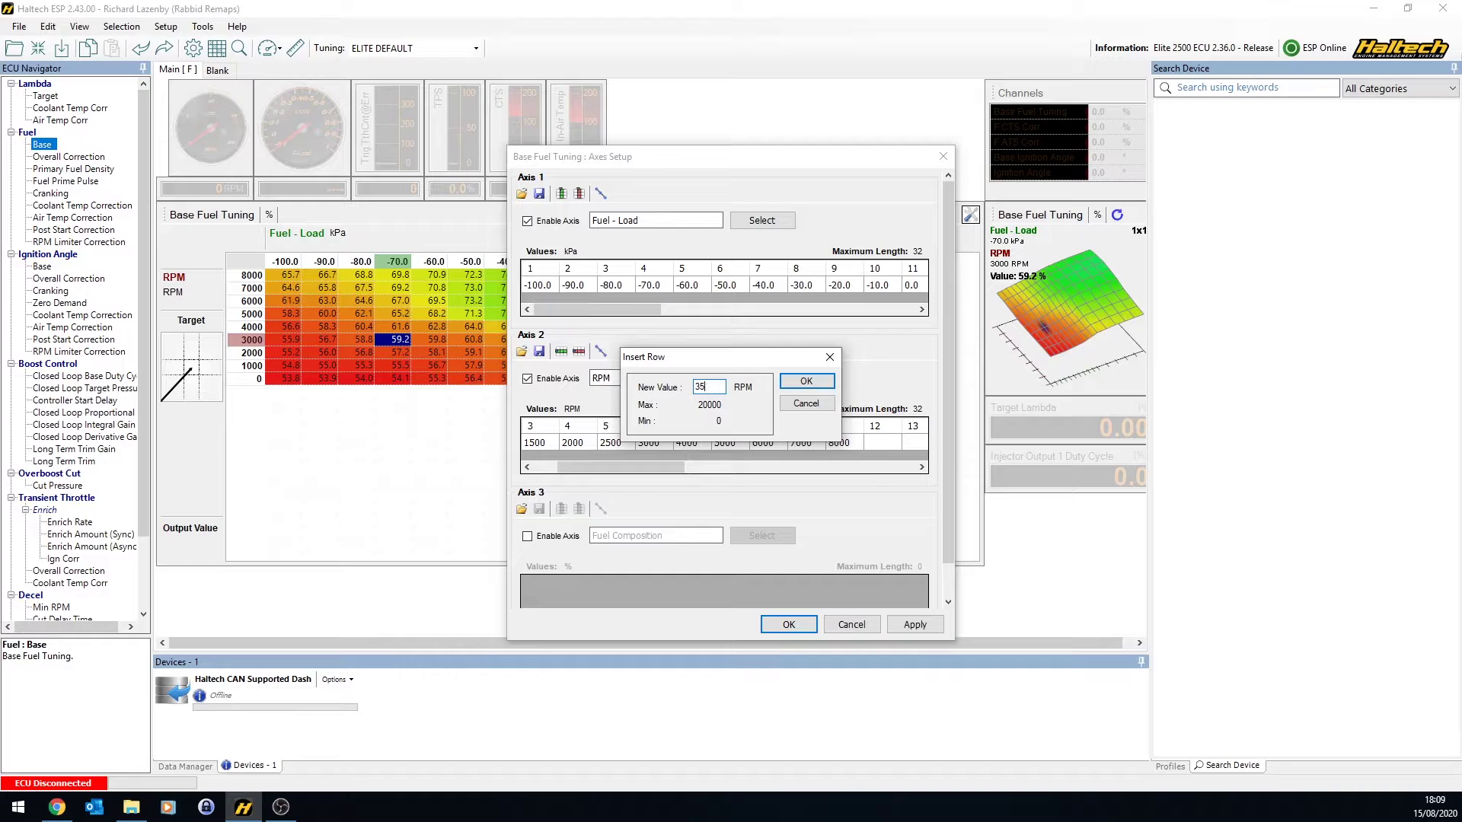
pyautogui.write('000')
pyautogui.press('Return')
pyautogui.write('4500')
pyautogui.press('Return')
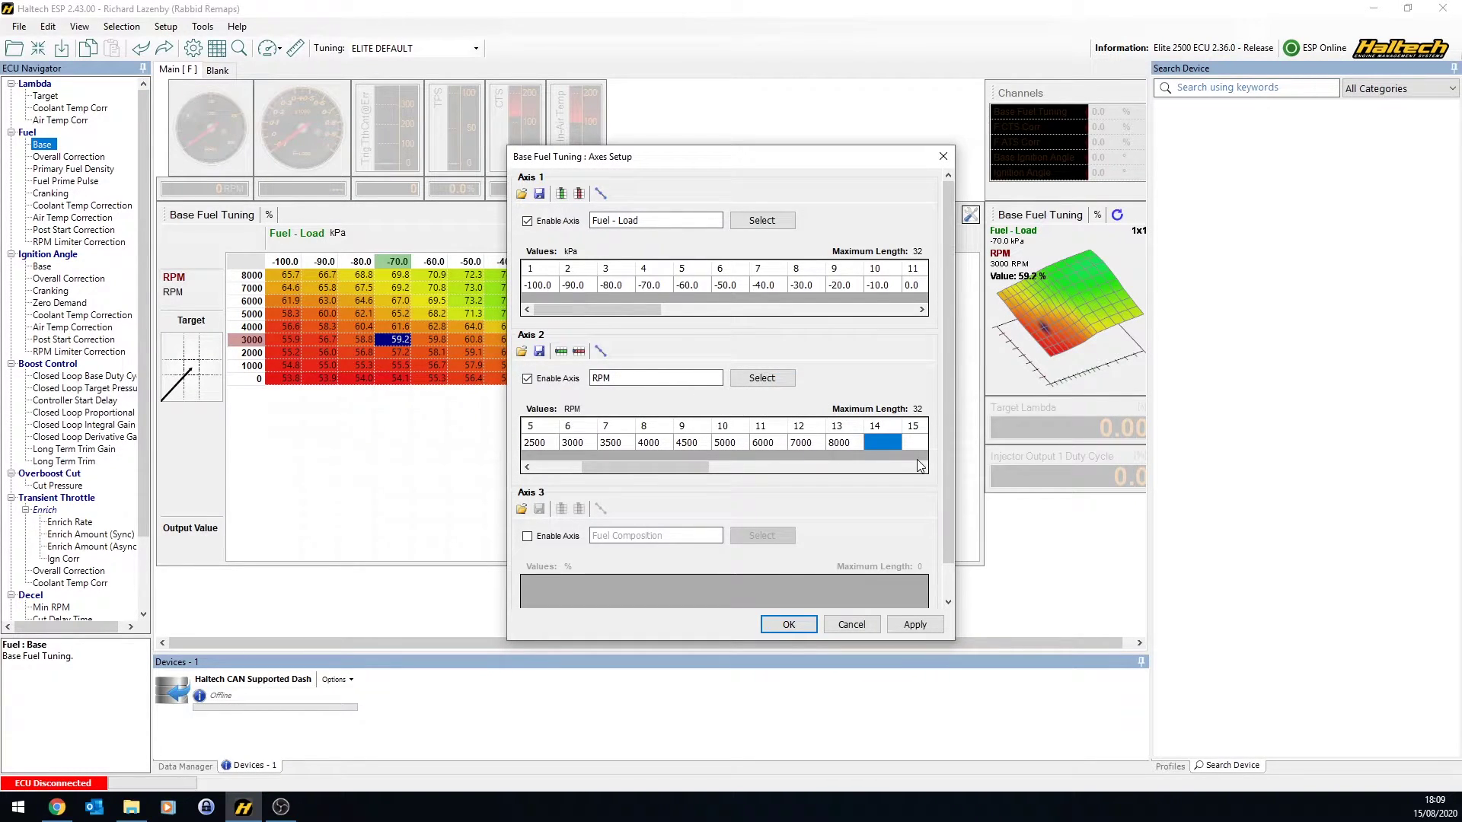
pyautogui.write('5500')
pyautogui.press('Return')
pyautogui.write('6500')
pyautogui.press('Return')
pyautogui.write('75500')
pyautogui.press('Return')
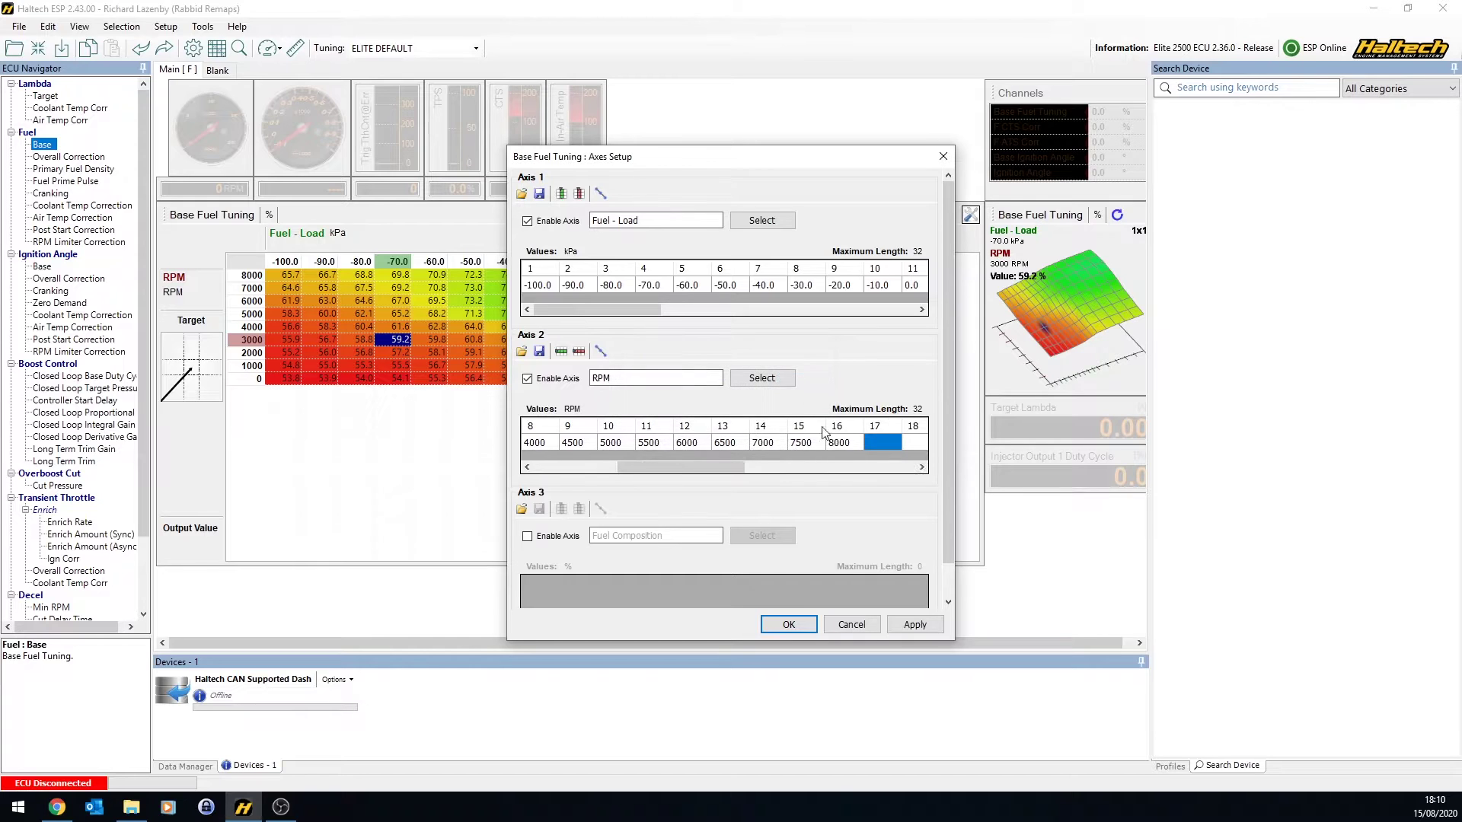
pyautogui.click(789, 625)
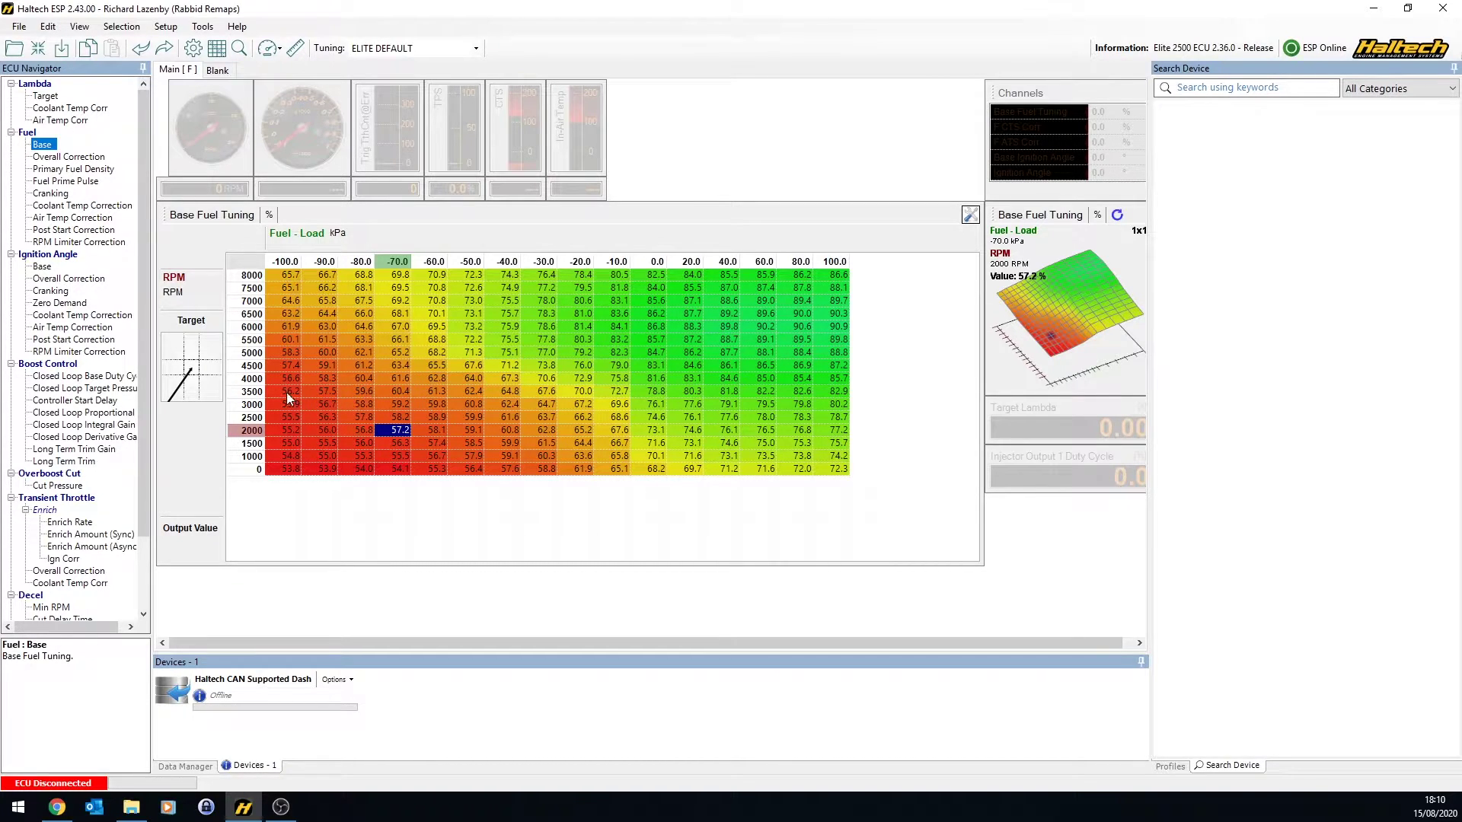
# Select the -100 to -50 kPa cells of the 3500 RPM row.
pyautogui.moveTo(286, 391); pyautogui.dragTo(457, 394)
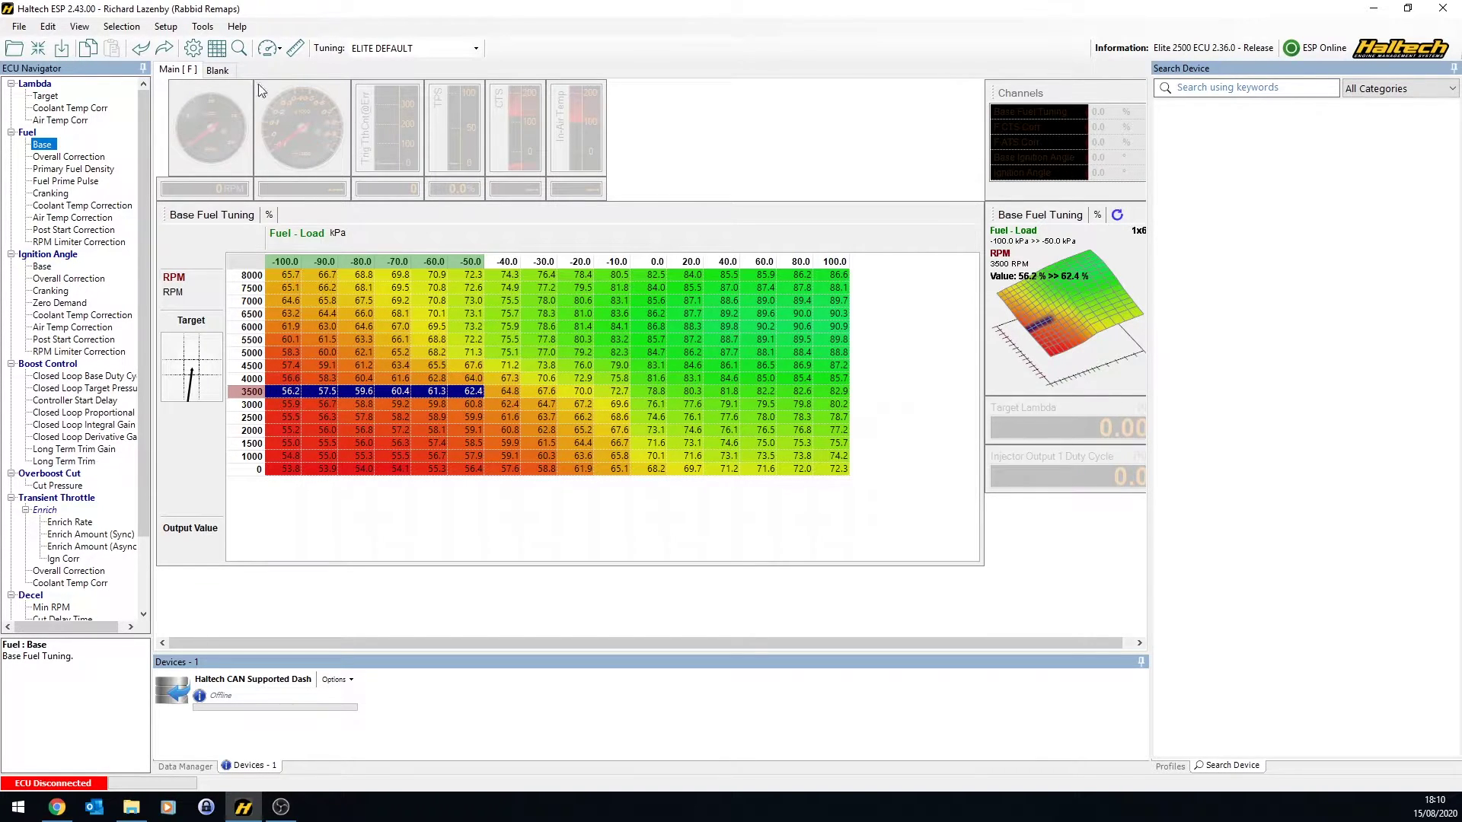
# Insert 3250, 3750 and 4250 RPM breakpoints into the fuel axis and confirm with OK.
pyautogui.click(239, 48)
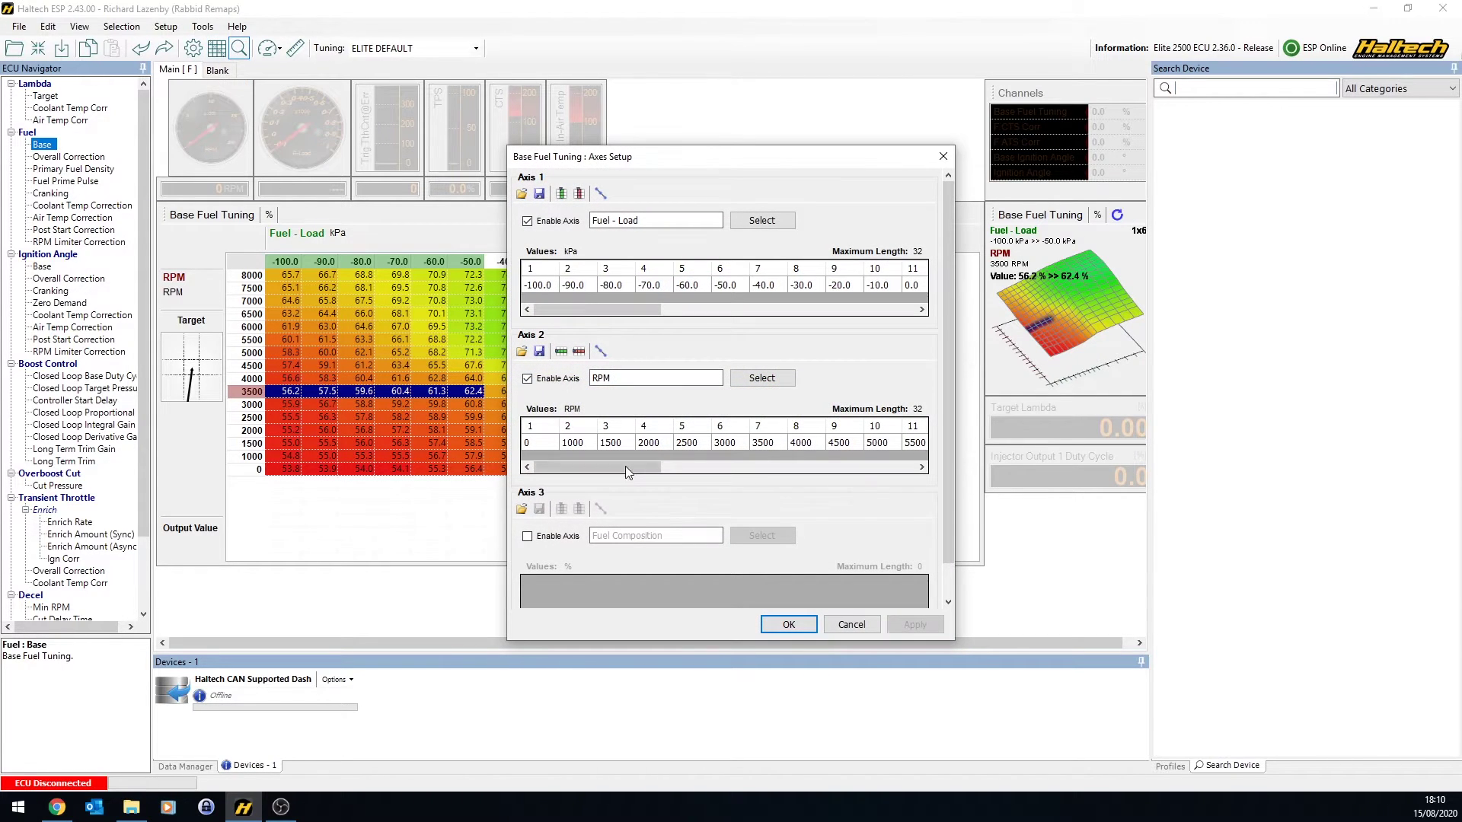
pyautogui.click(868, 467)
pyautogui.click(735, 443)
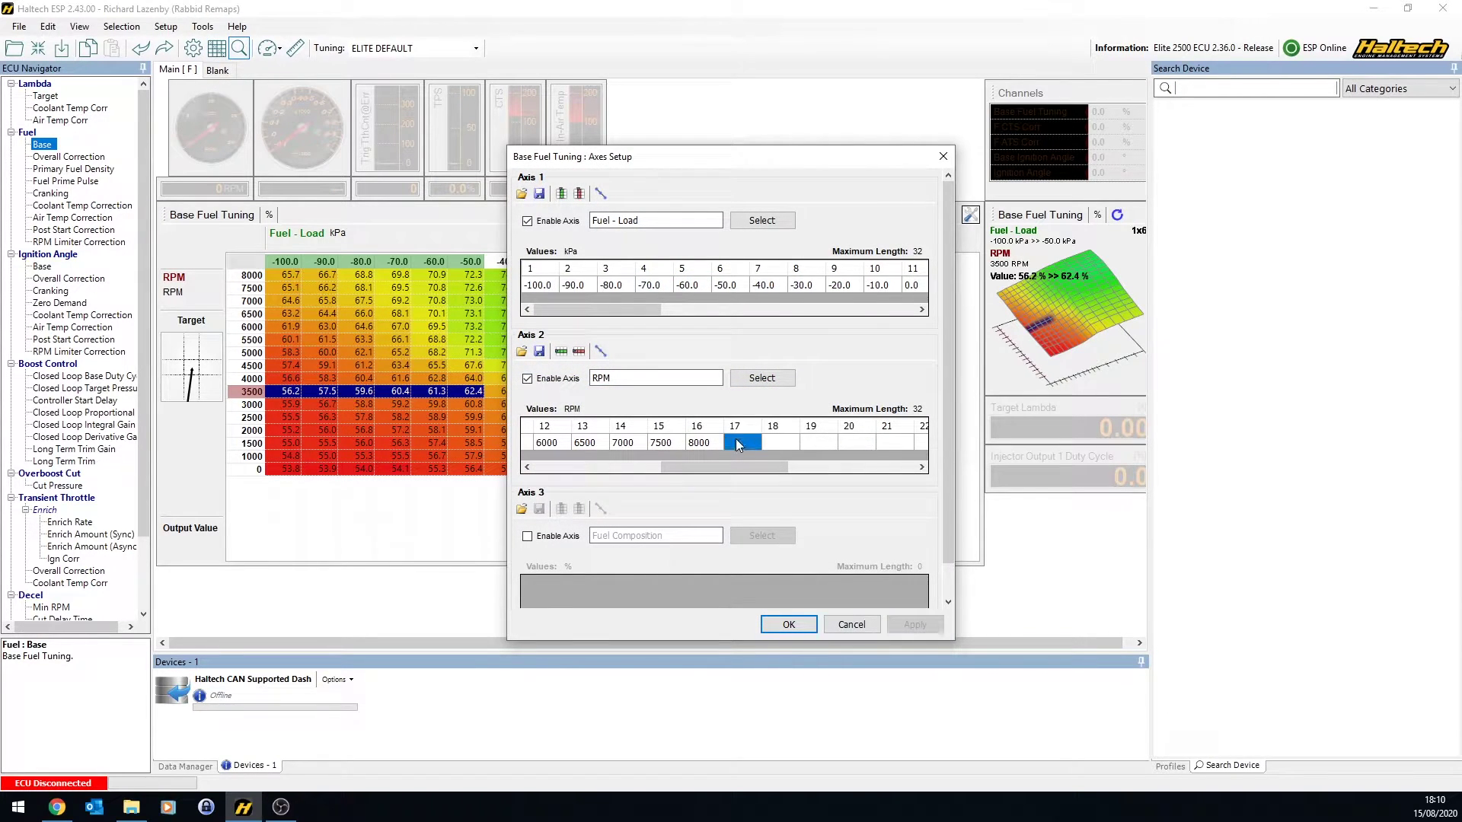
pyautogui.press('Insert')
pyautogui.press('Return')
pyautogui.write('3750')
pyautogui.press('Return')
pyautogui.press('Insert')
pyautogui.write('4500')
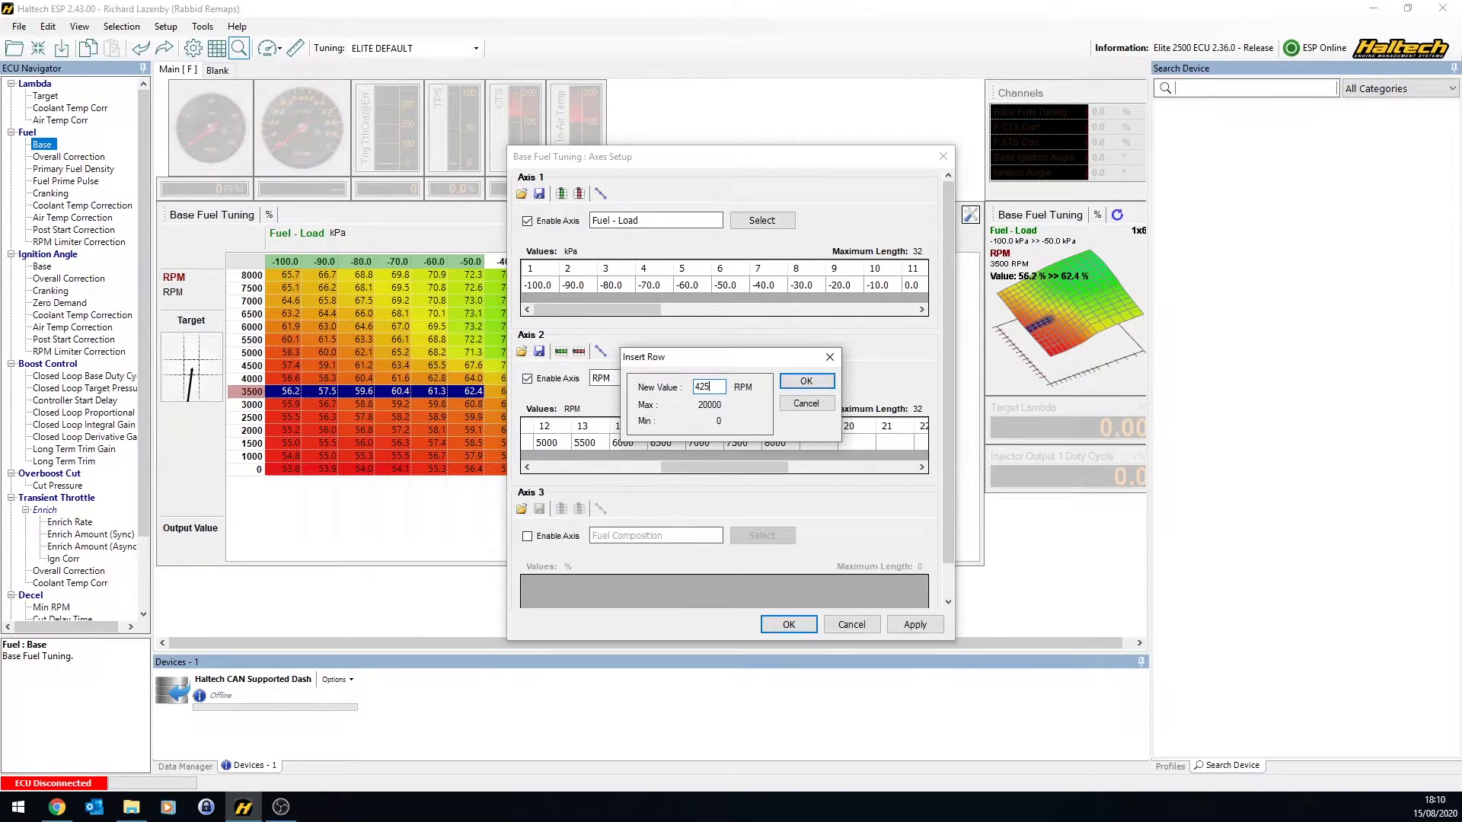
pyautogui.press('Return')
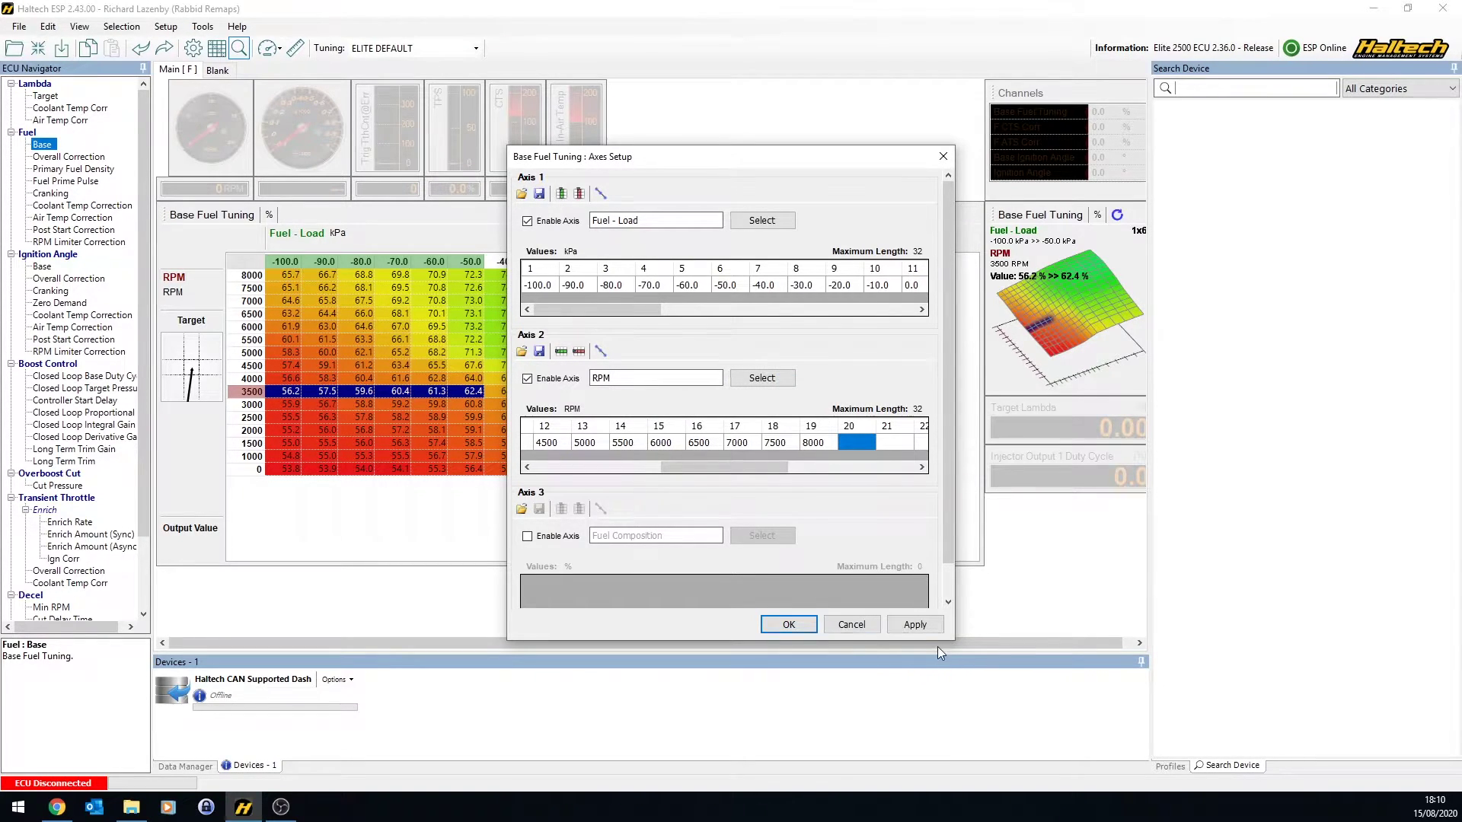
pyautogui.click(784, 626)
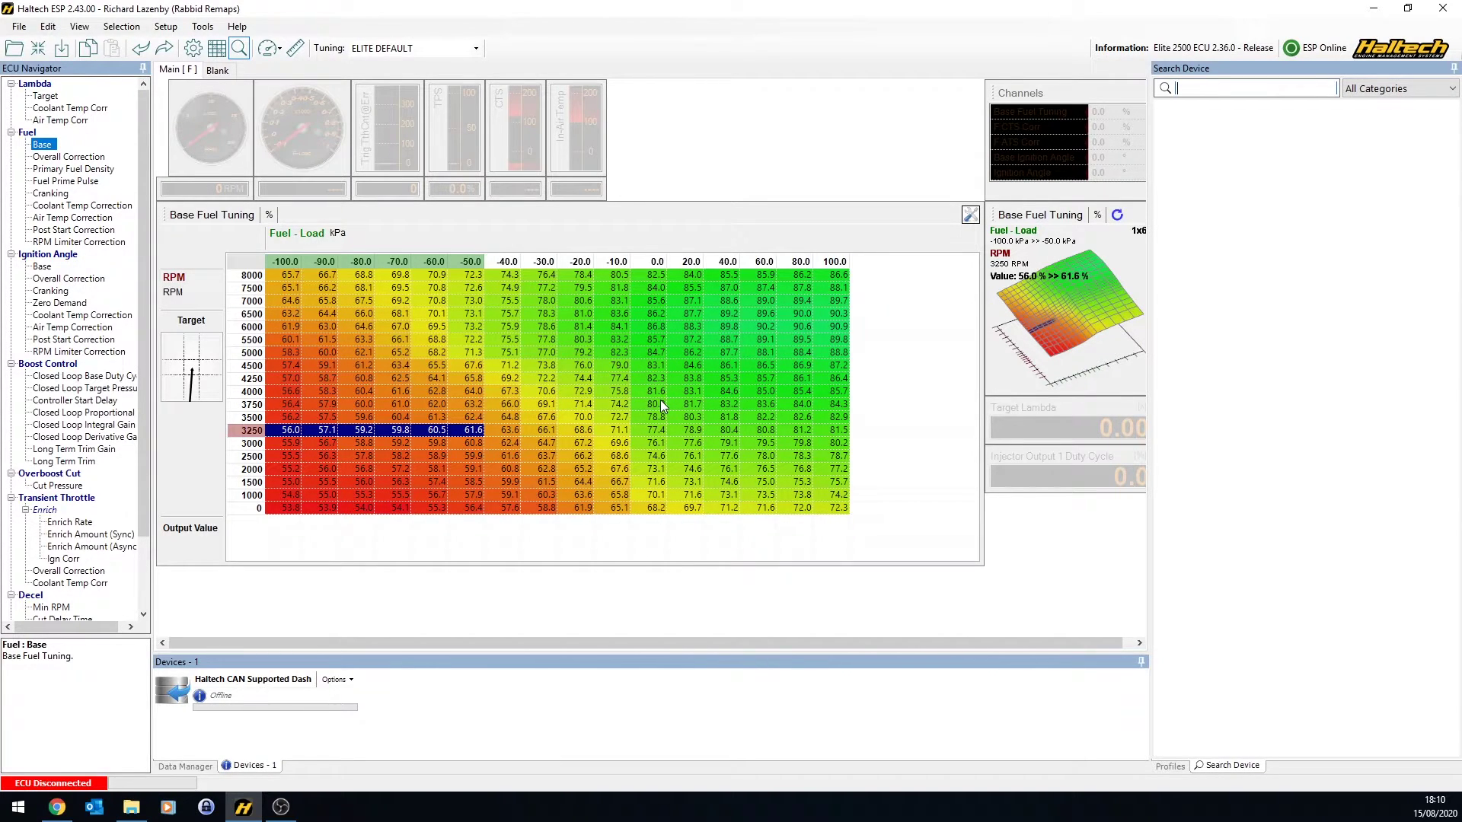
# Scroll the load axis to its end and insert 140 and 180 kPa breakpoints after 100 kPa.
pyautogui.click(217, 48)
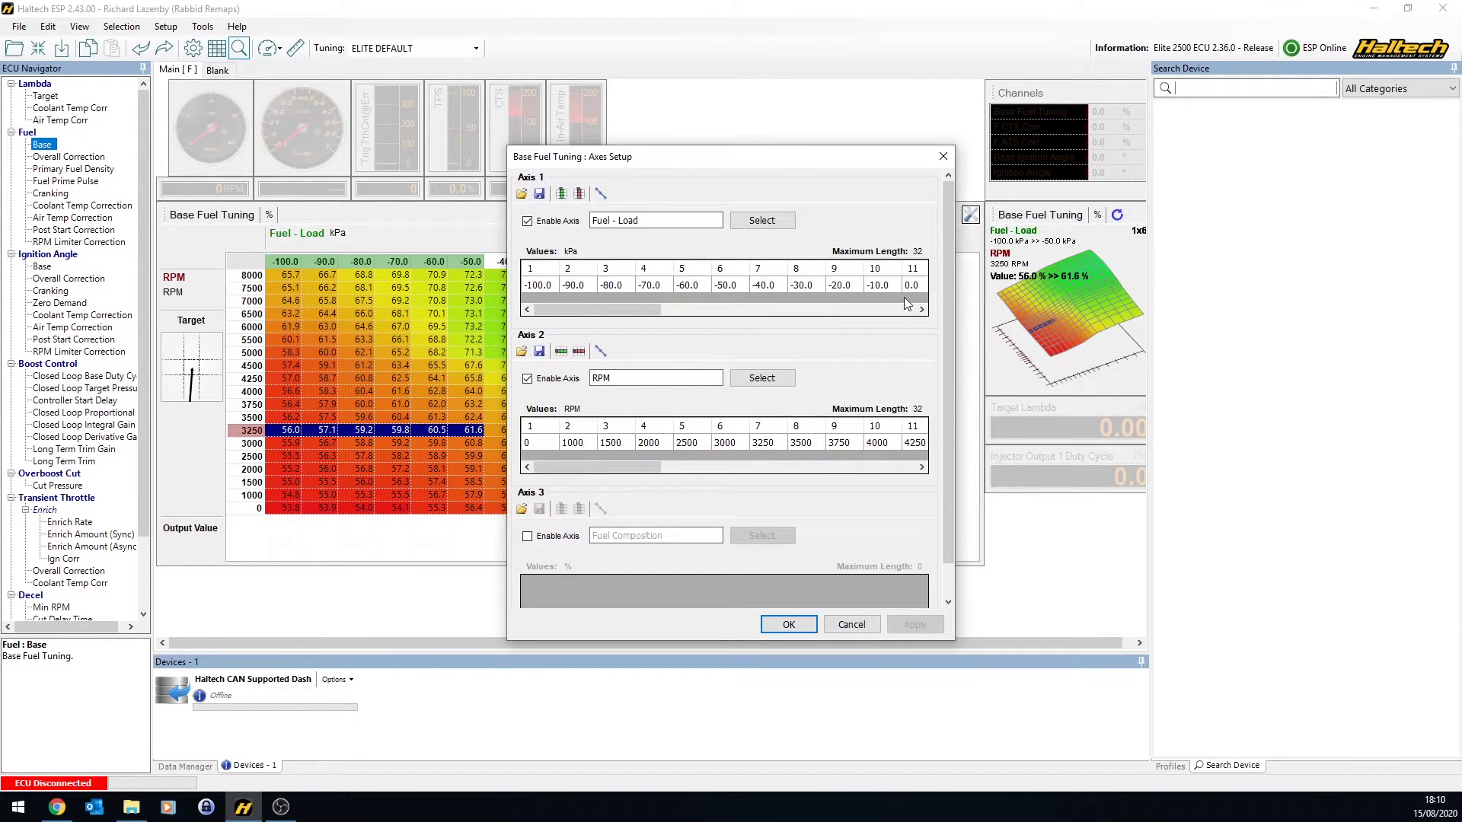
pyautogui.moveTo(613, 476); pyautogui.dragTo(784, 473)
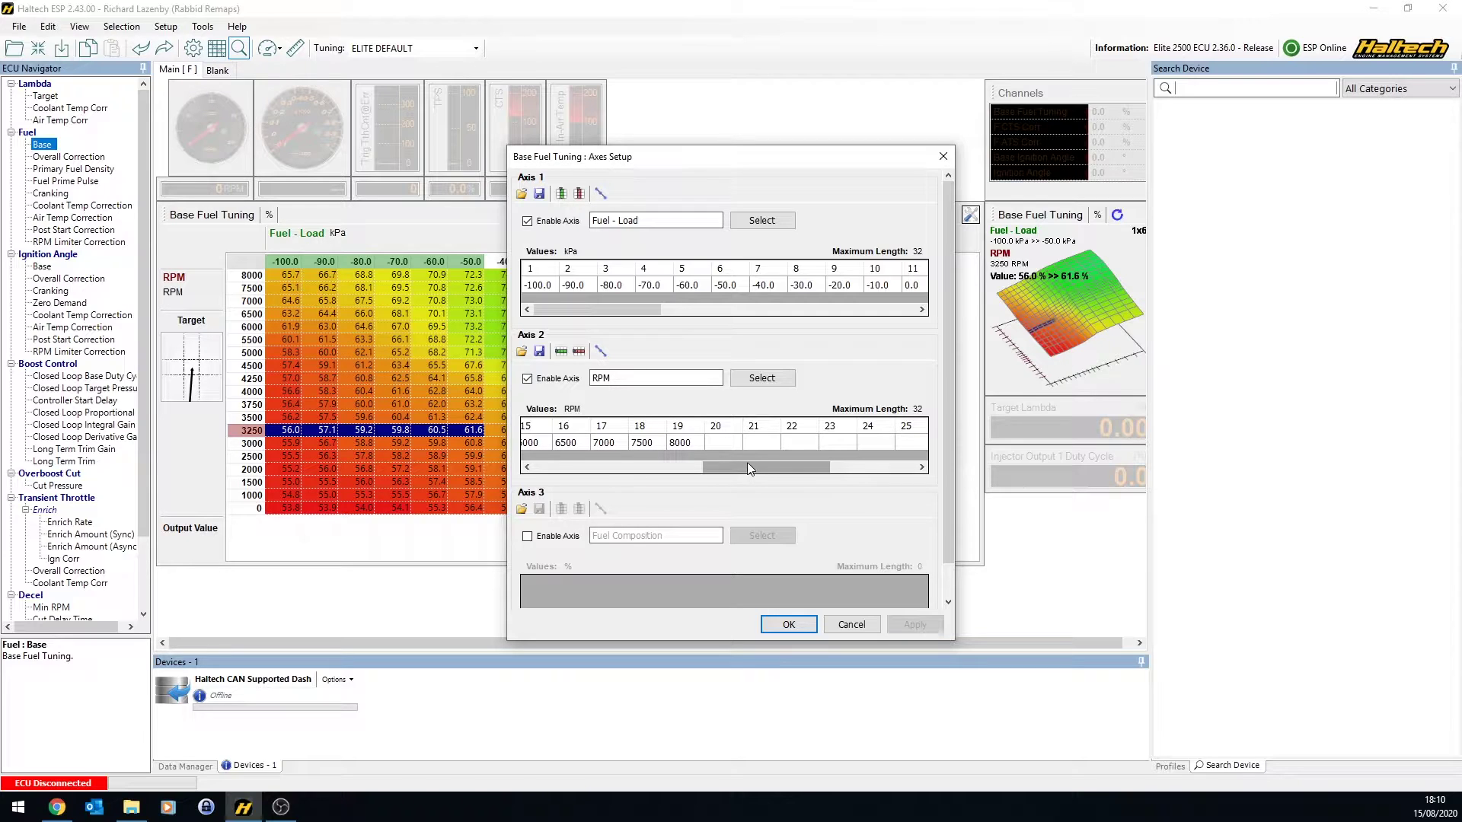
pyautogui.moveTo(632, 310); pyautogui.dragTo(573, 296)
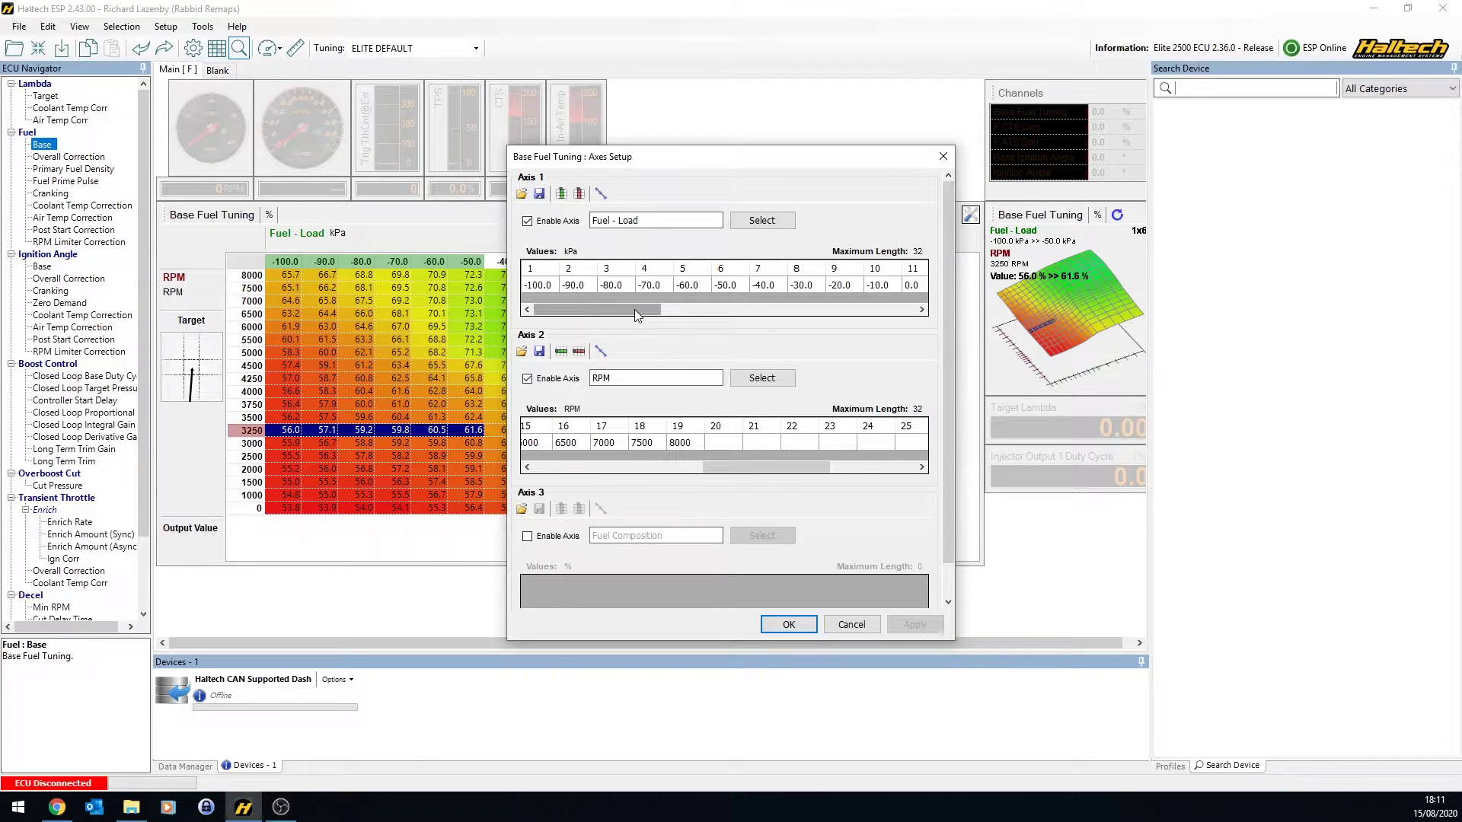
pyautogui.moveTo(634, 310); pyautogui.dragTo(717, 309)
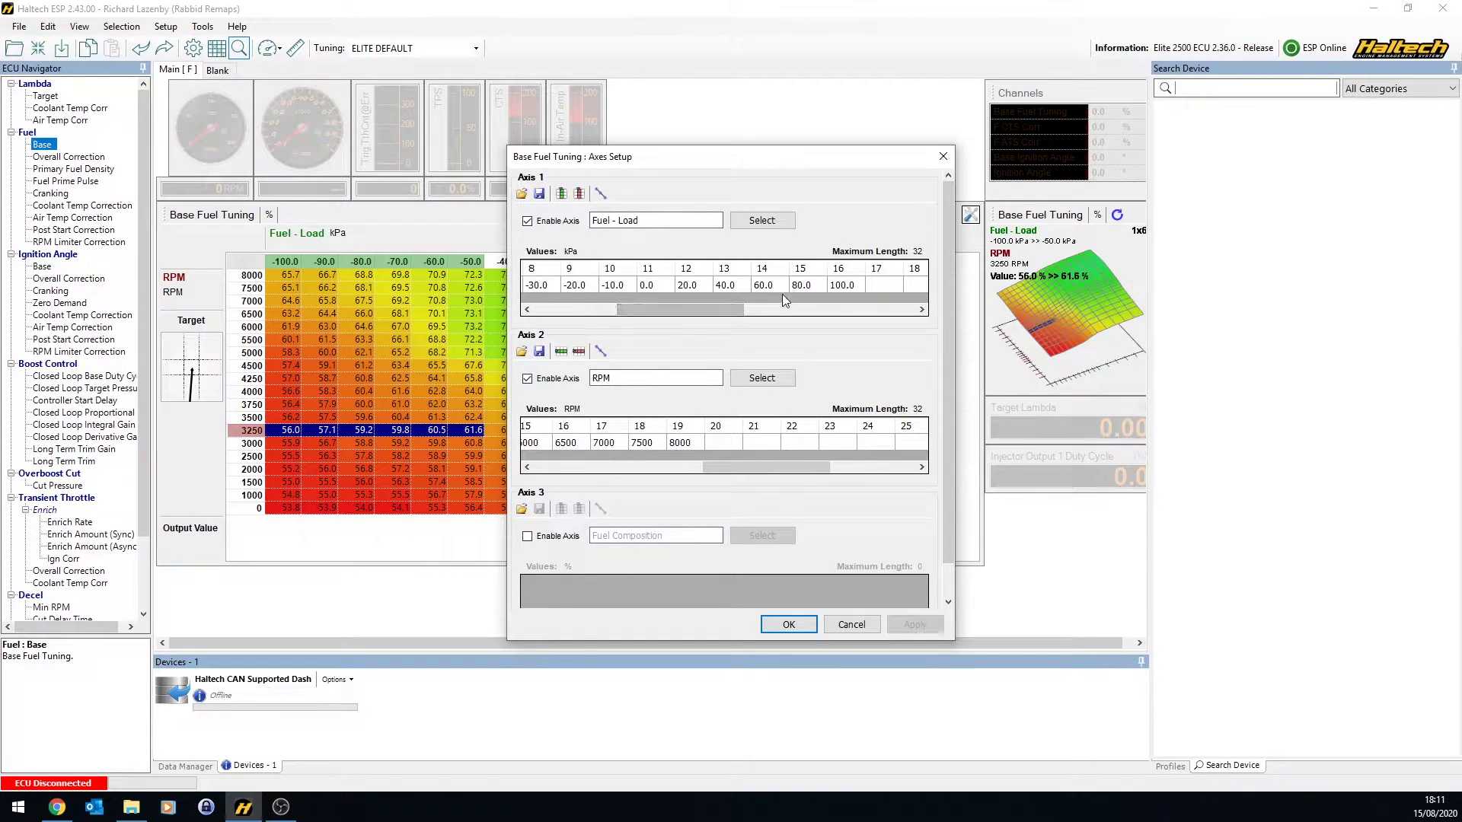
pyautogui.click(868, 284)
pyautogui.press('Insert')
pyautogui.write('140')
pyautogui.press('Return')
pyautogui.press('Insert')
pyautogui.write('180')
pyautogui.press('Return')
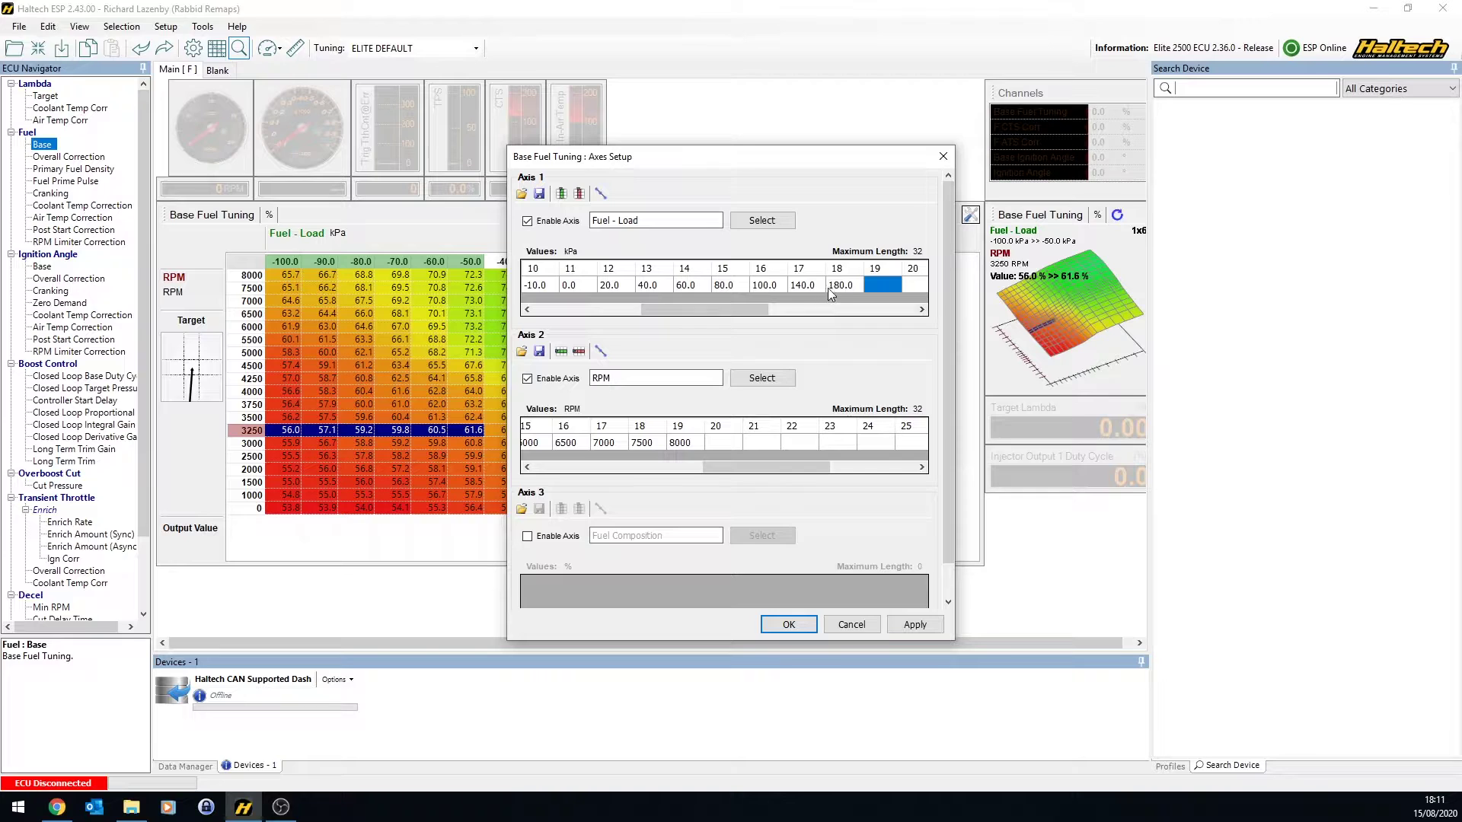
# Apply the new load columns and switch via Base Ignition Angle to the Target Lambda table.
pyautogui.click(778, 630)
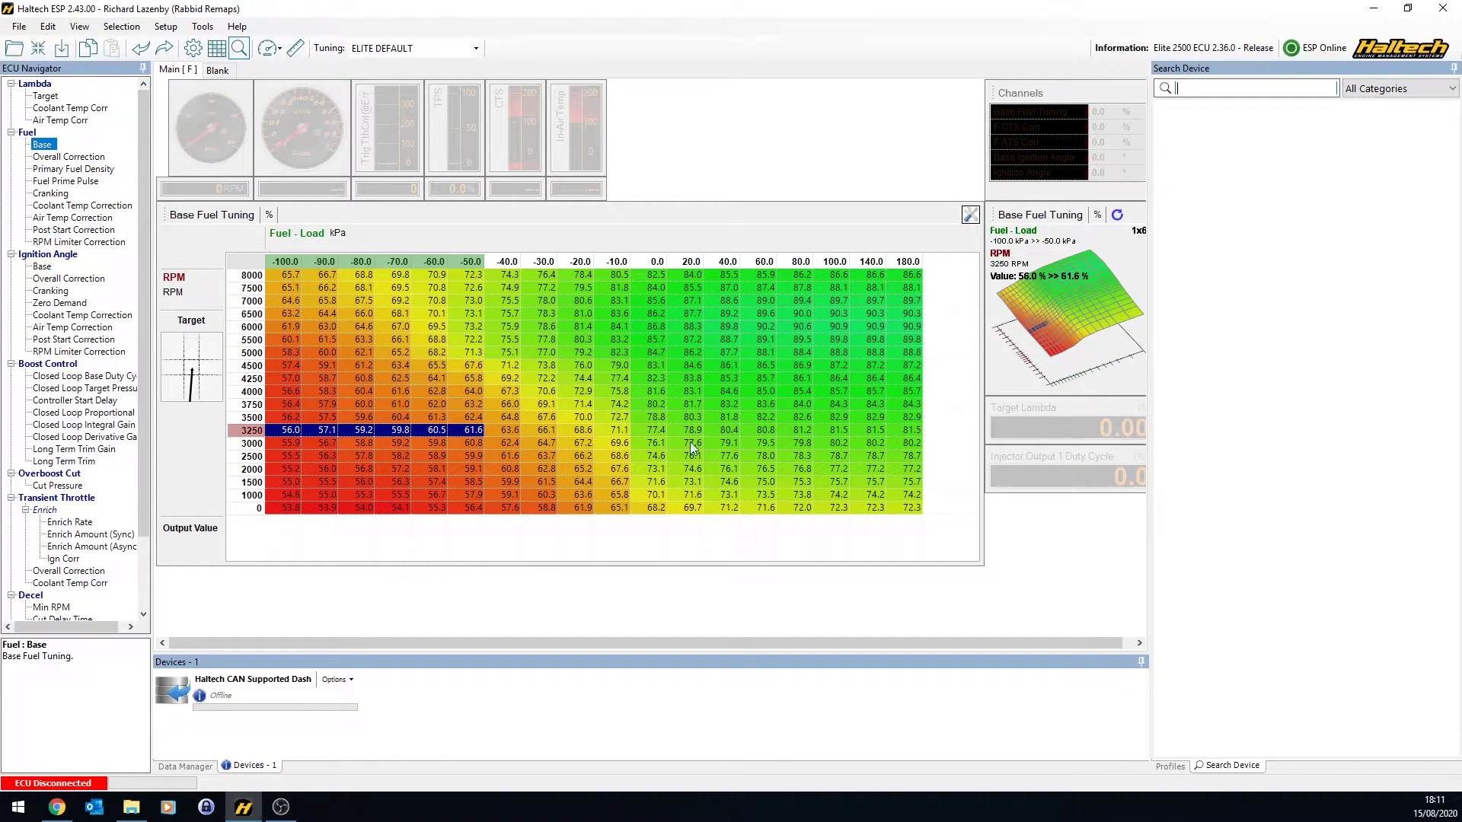
pyautogui.click(41, 266)
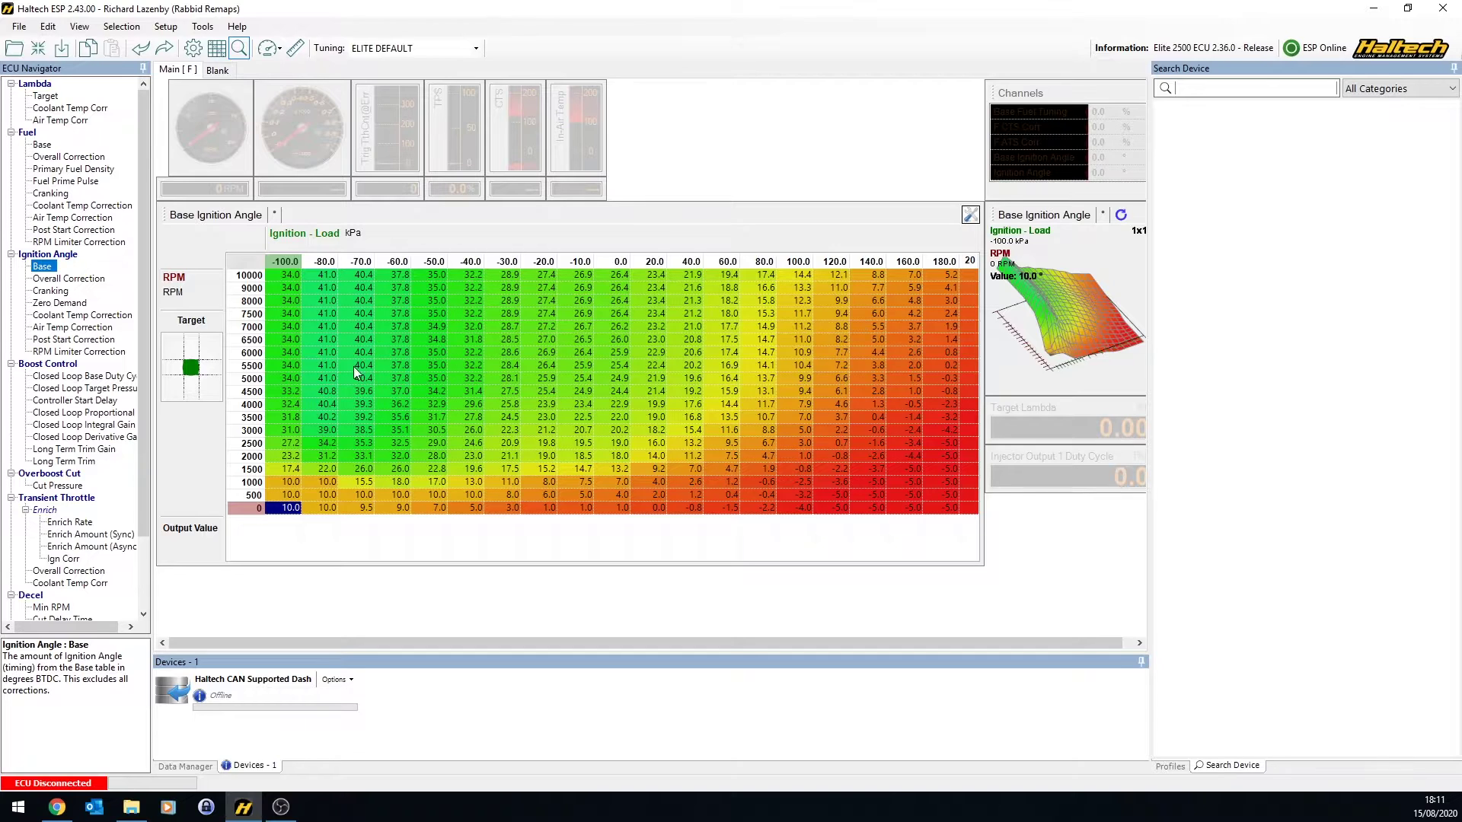
pyautogui.click(47, 96)
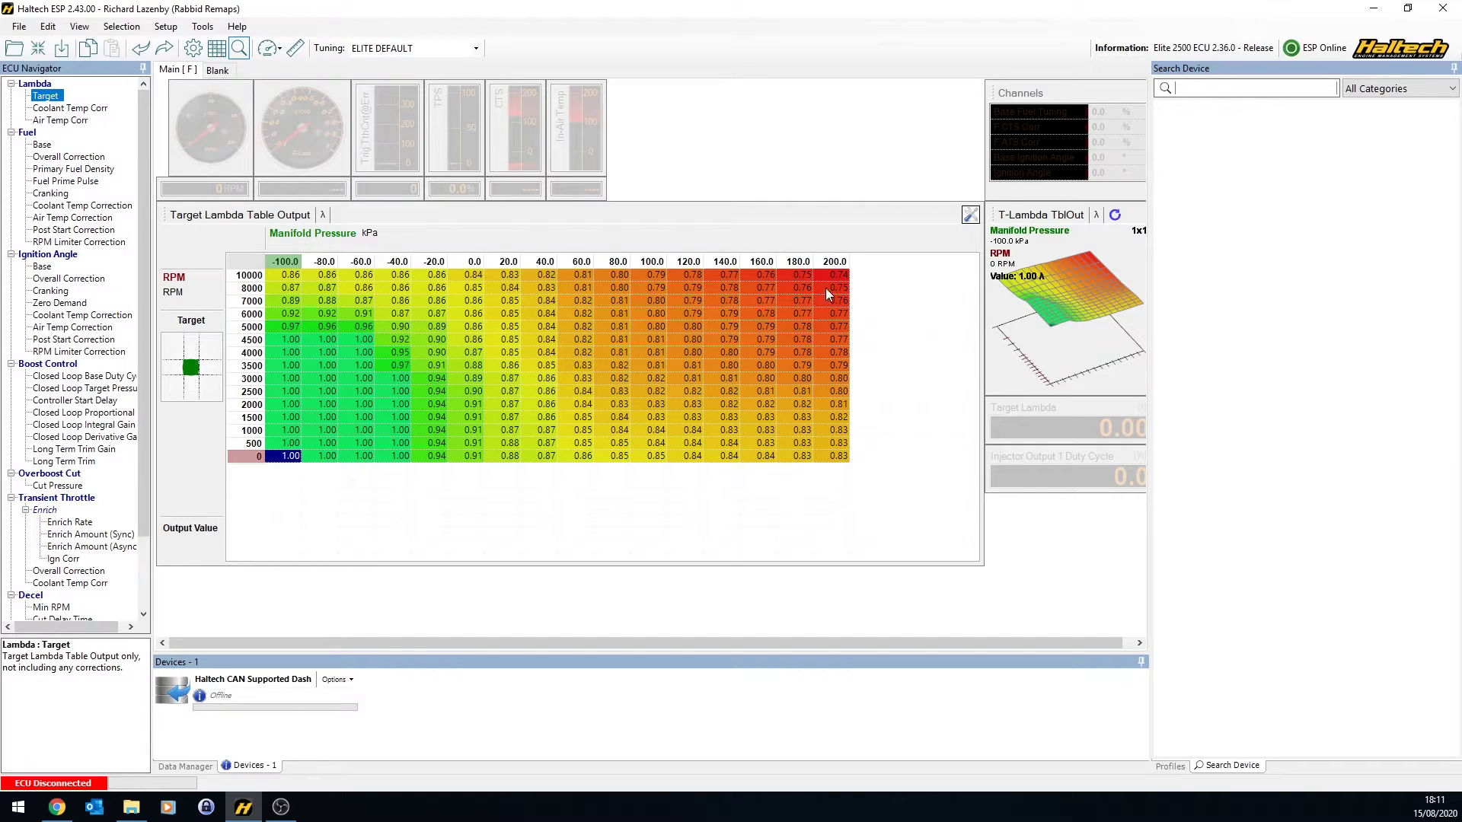
# Select the high-load boost-region cells of the Target Lambda table.
pyautogui.moveTo(841, 275); pyautogui.dragTo(671, 465)
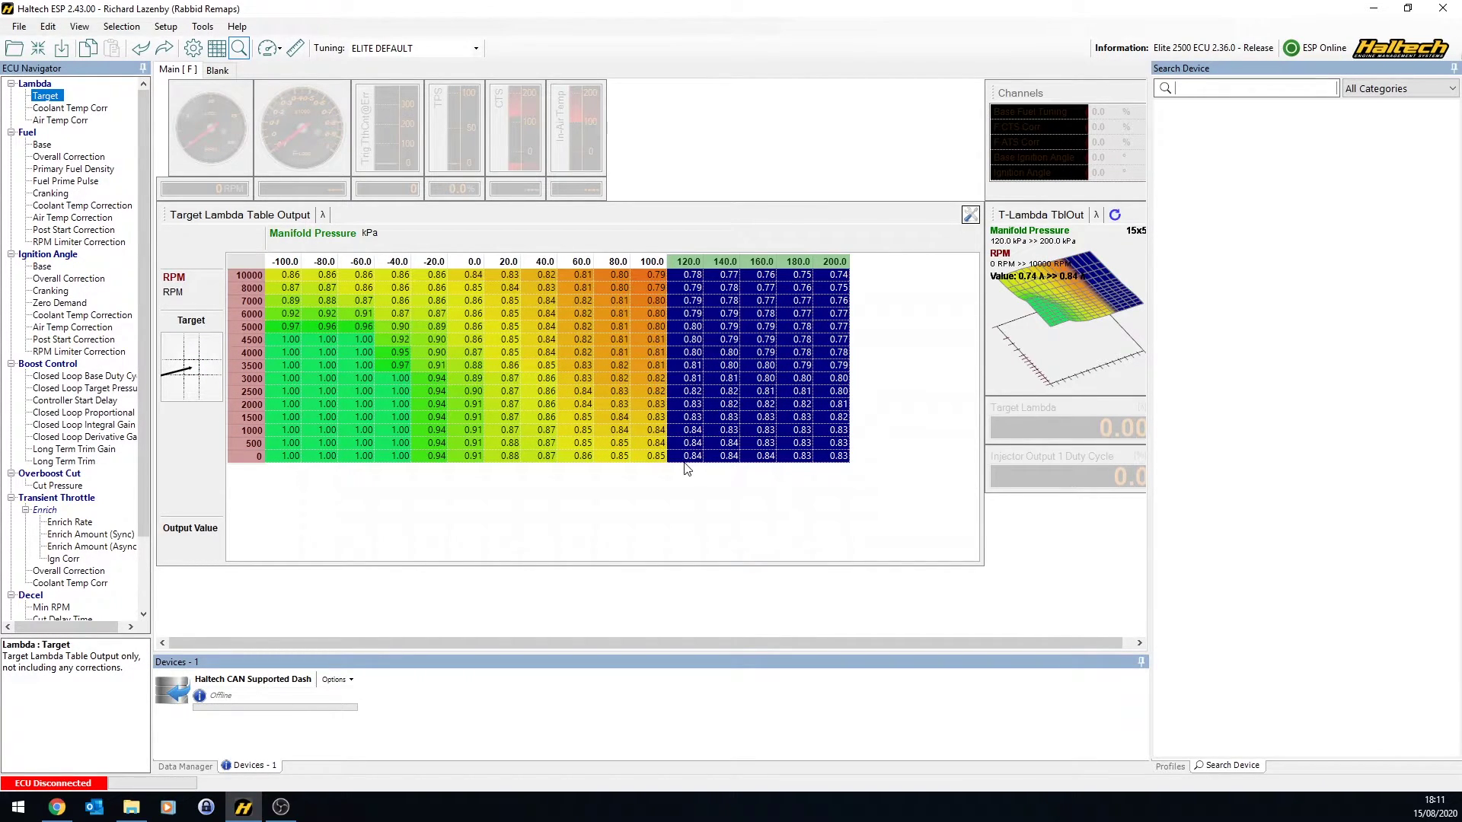
pyautogui.click(765, 329)
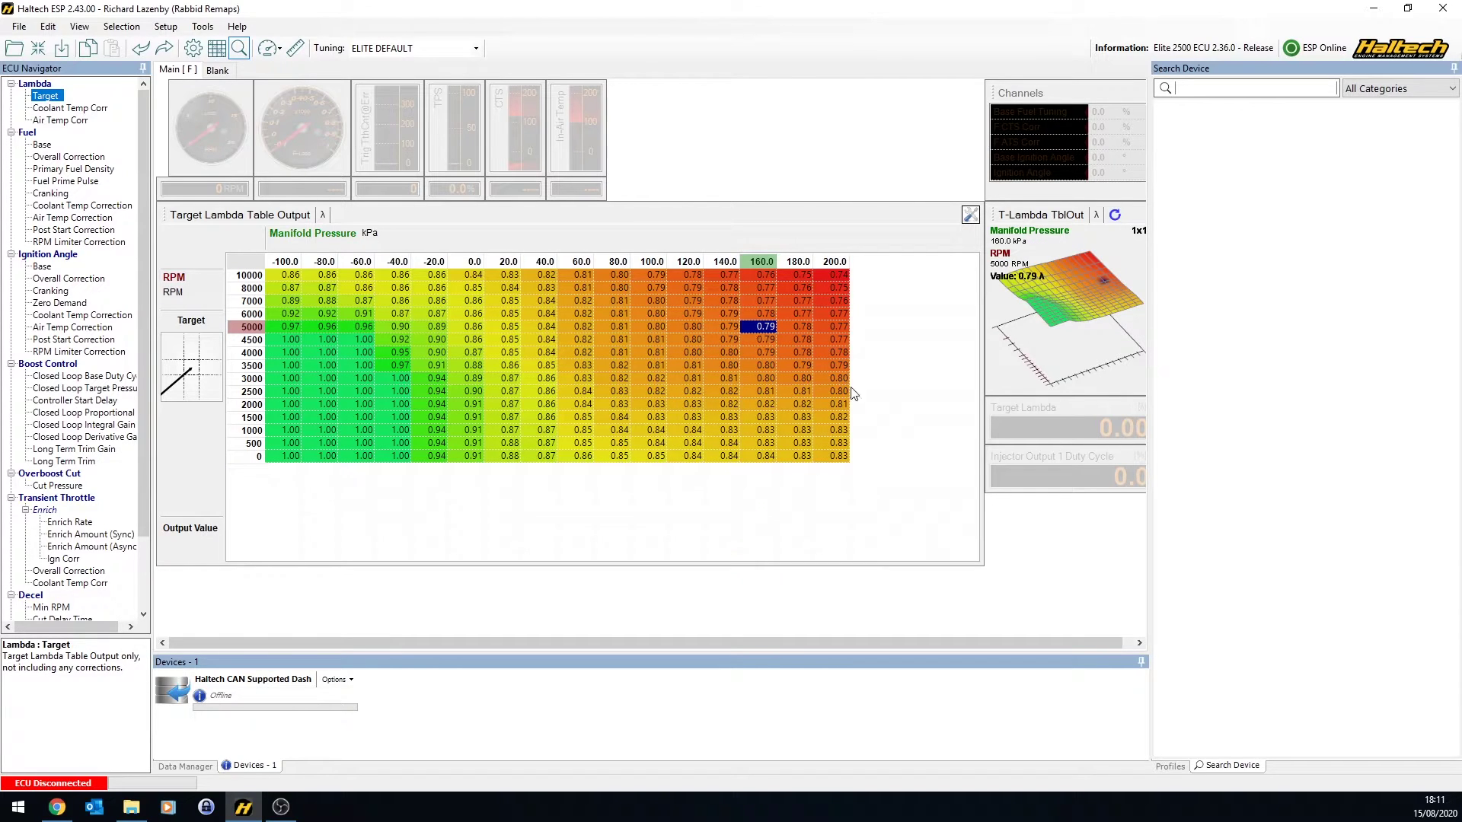
pyautogui.moveTo(841, 276); pyautogui.dragTo(800, 328)
pyautogui.click(731, 367)
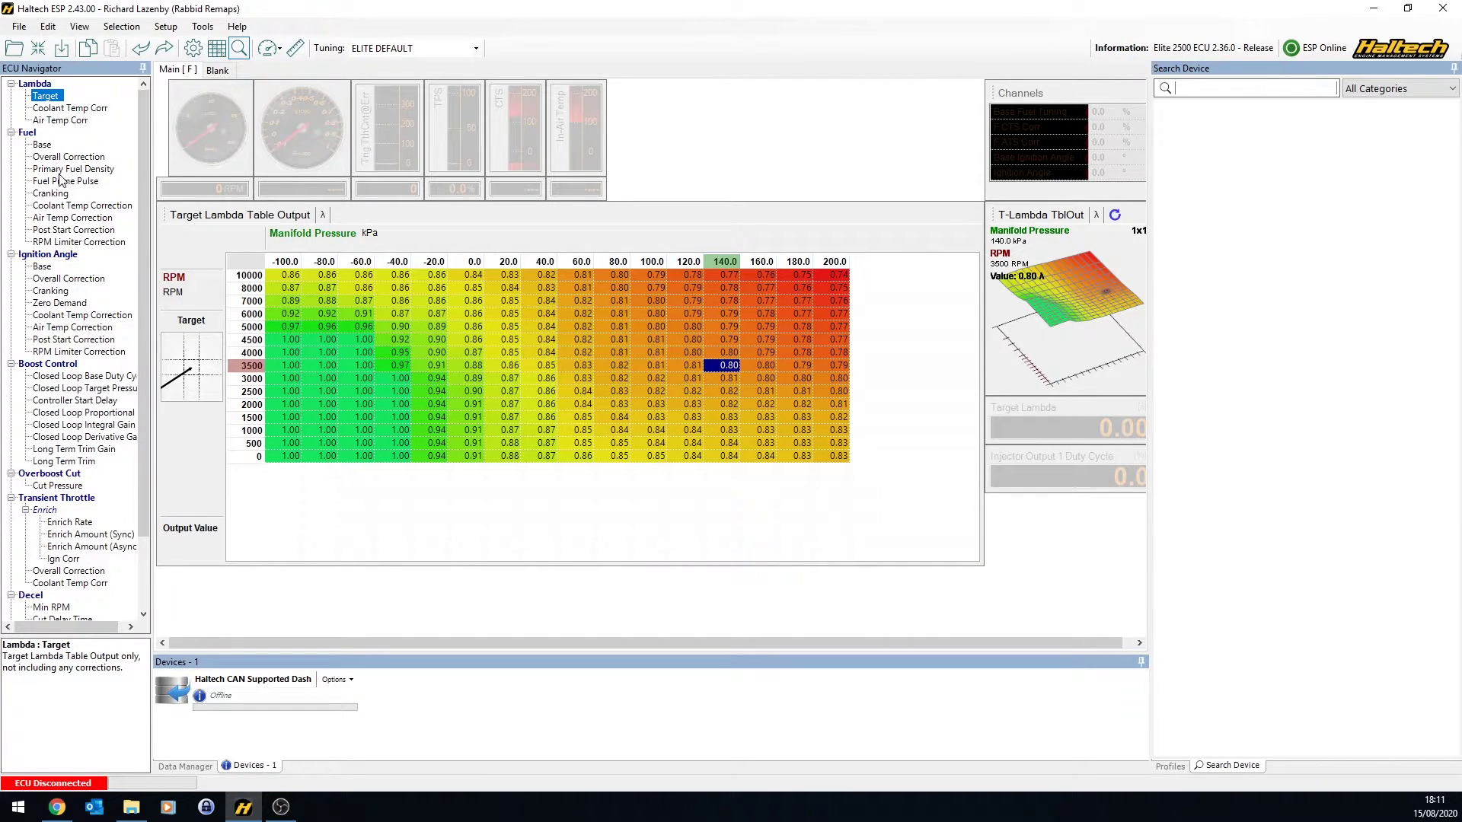
# Set every cell of the Fuel Air Temp Correction table to 0.
pyautogui.click(50, 121)
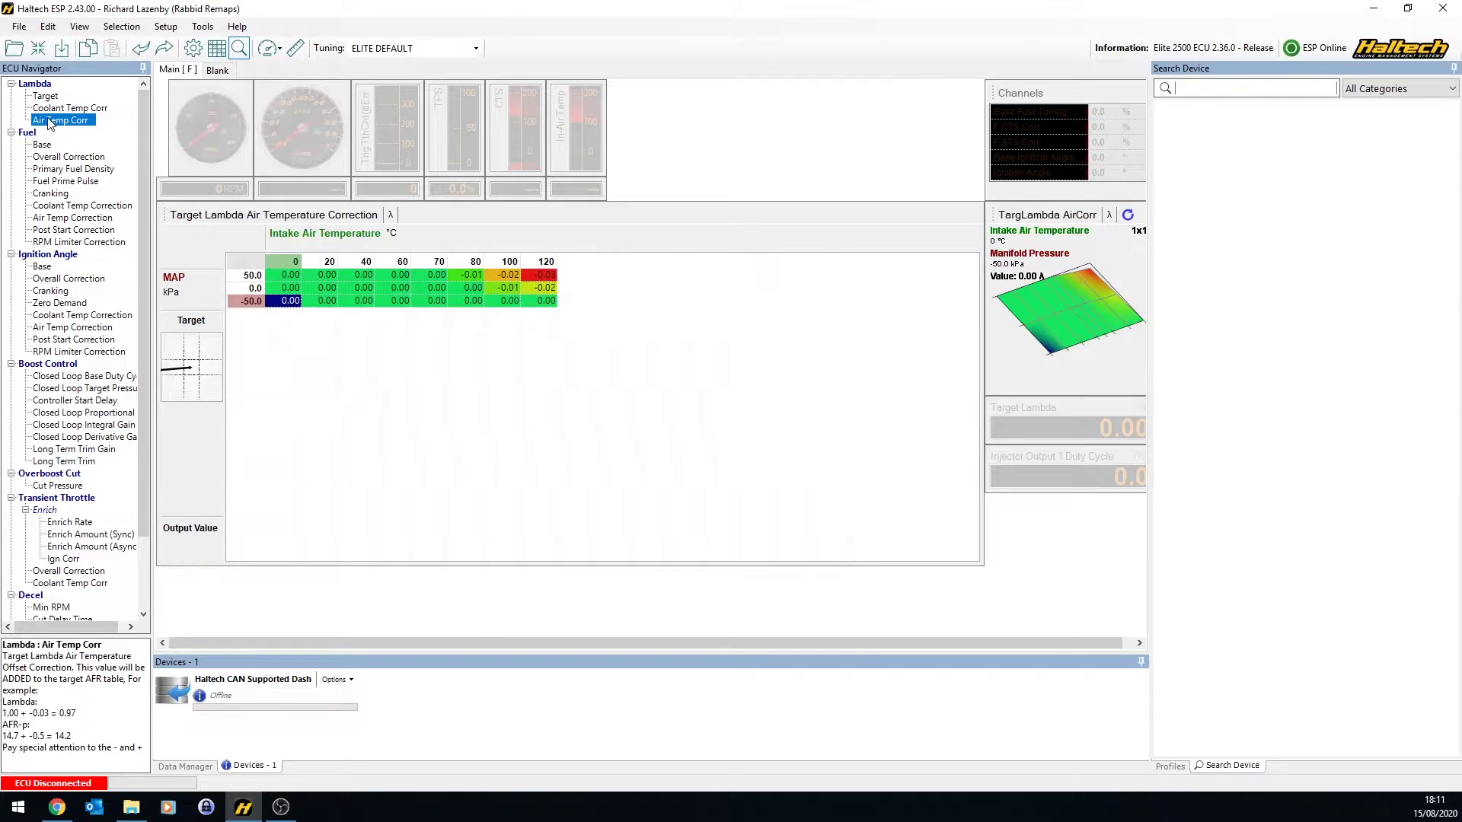
pyautogui.click(73, 218)
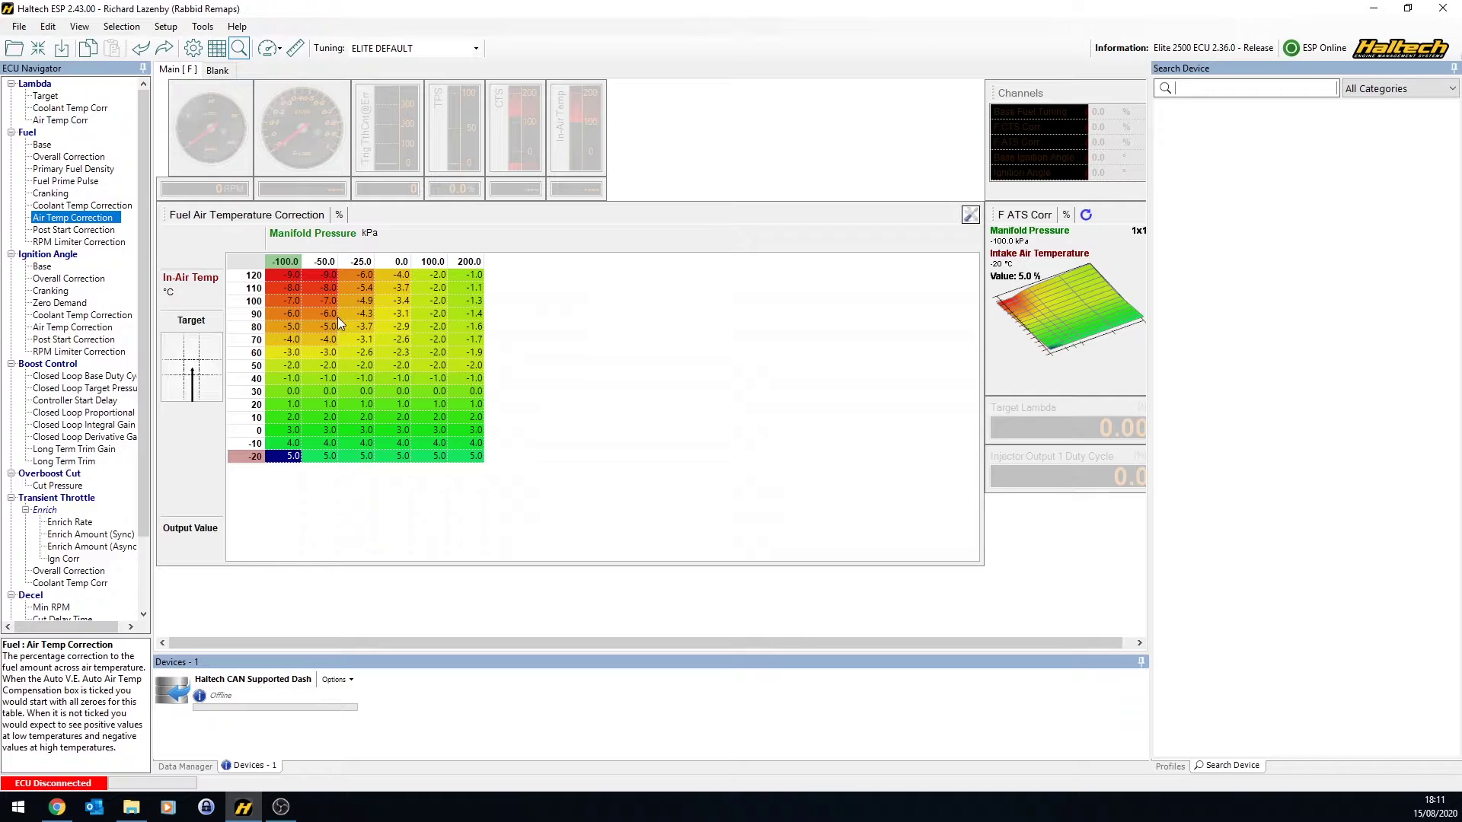
pyautogui.click(349, 365)
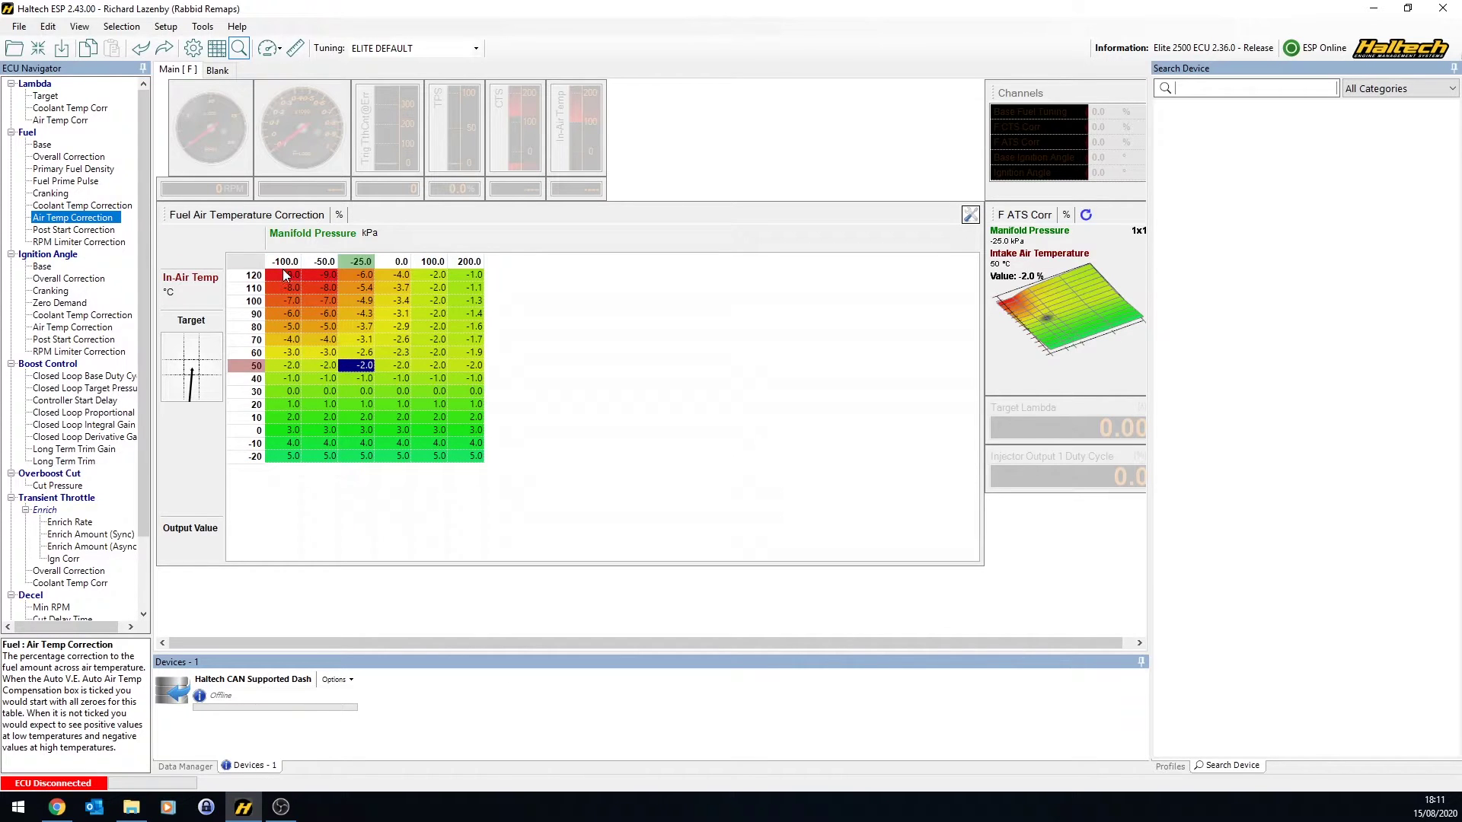
pyautogui.moveTo(285, 276); pyautogui.dragTo(480, 460)
pyautogui.write('0')
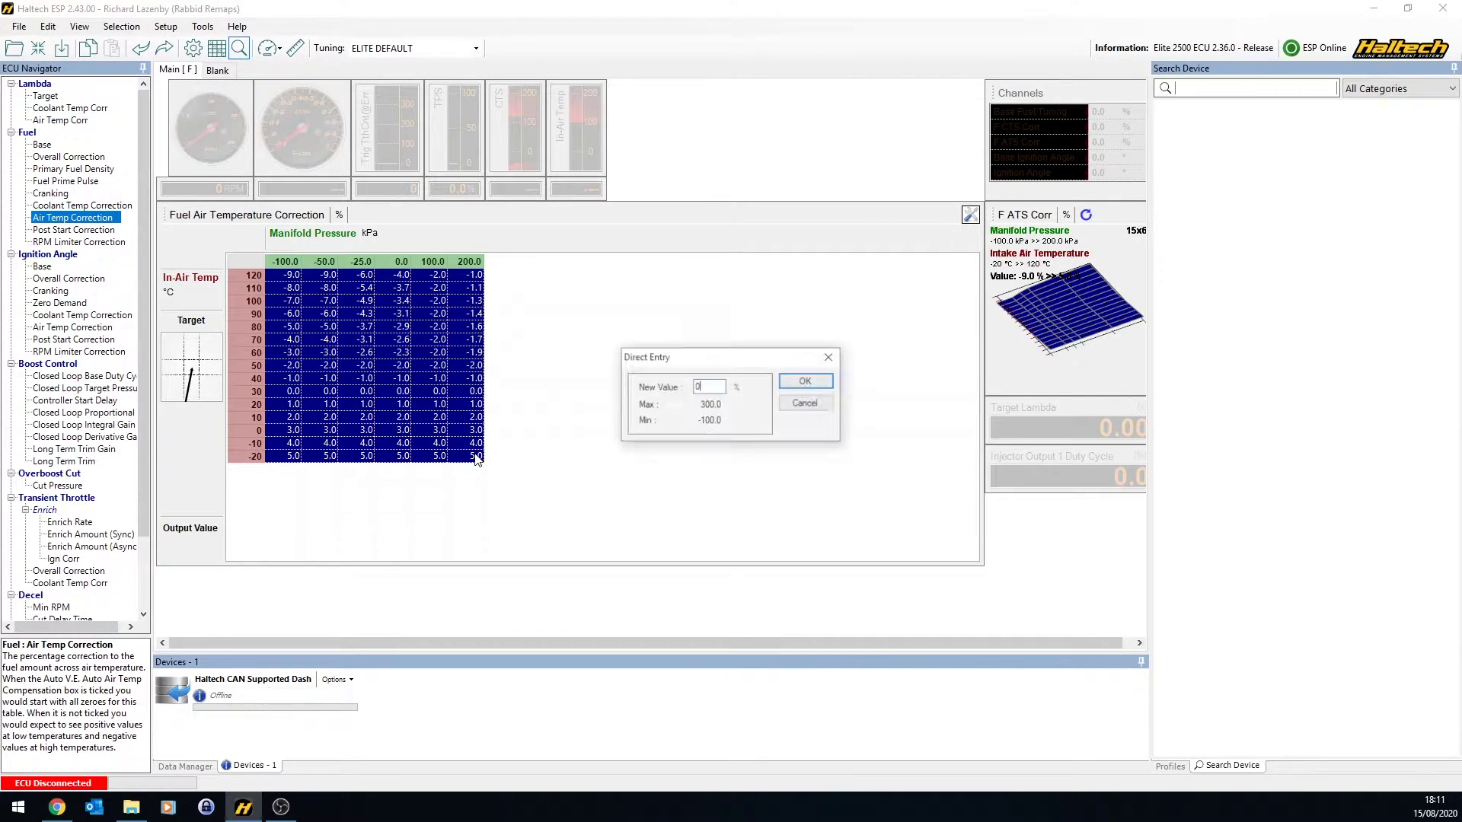
pyautogui.press('Return')
# Enable Auto V.E. Air Temp Compensation on the Main Setup Fuel tab.
pyautogui.click(174, 27)
pyautogui.click(229, 46)
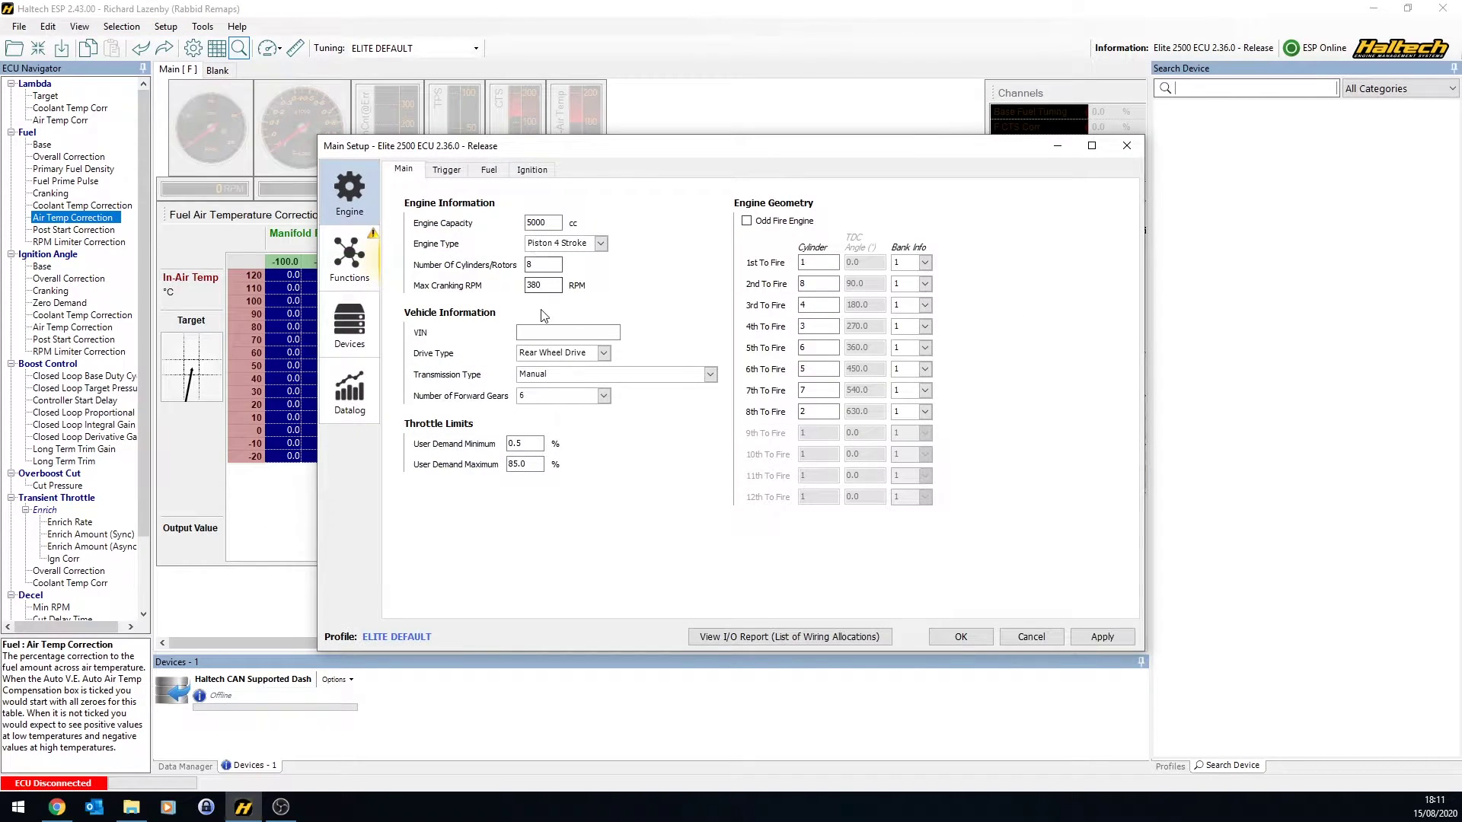
pyautogui.click(489, 170)
pyautogui.click(521, 245)
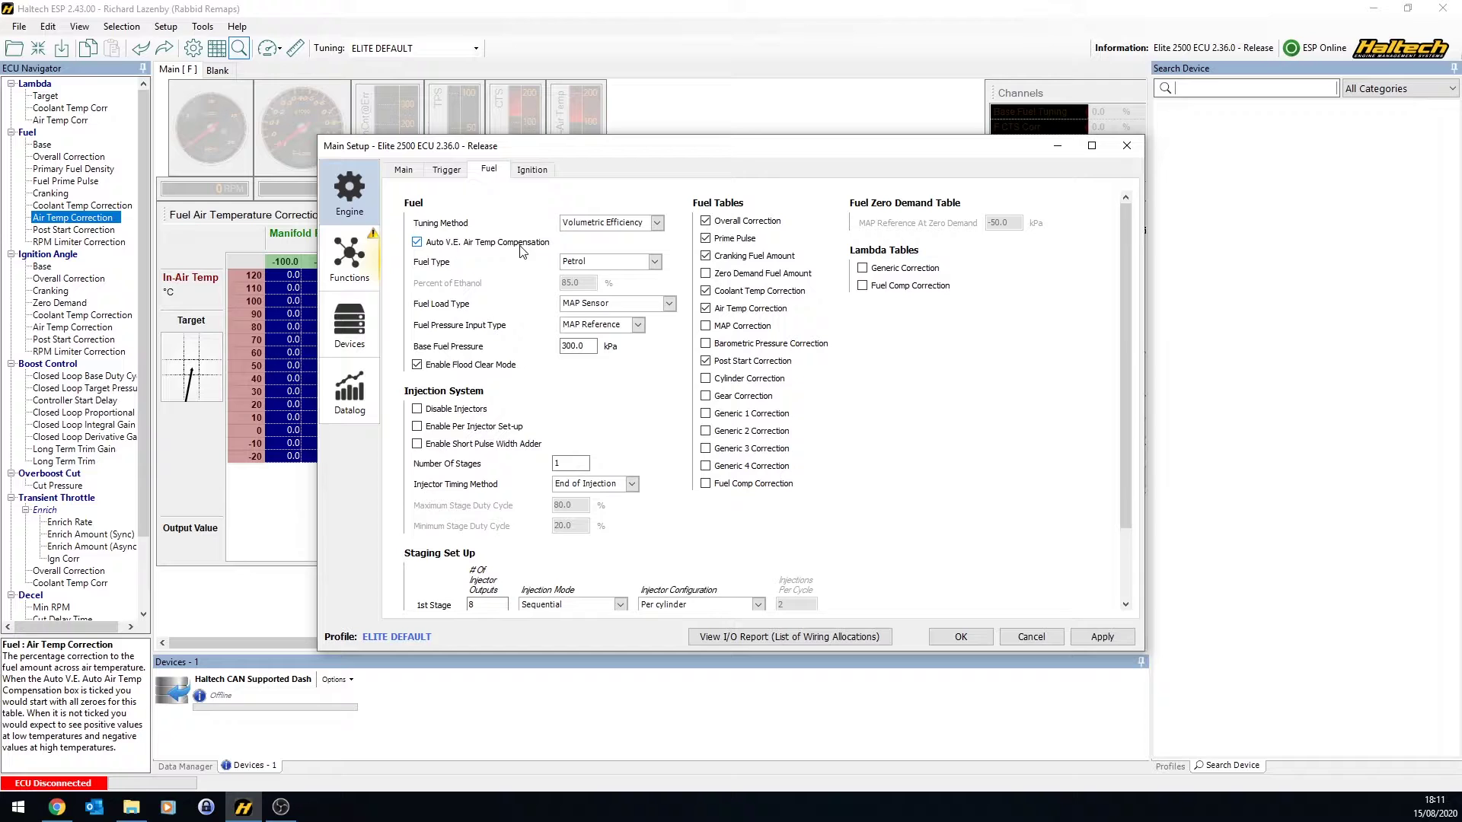
pyautogui.click(961, 637)
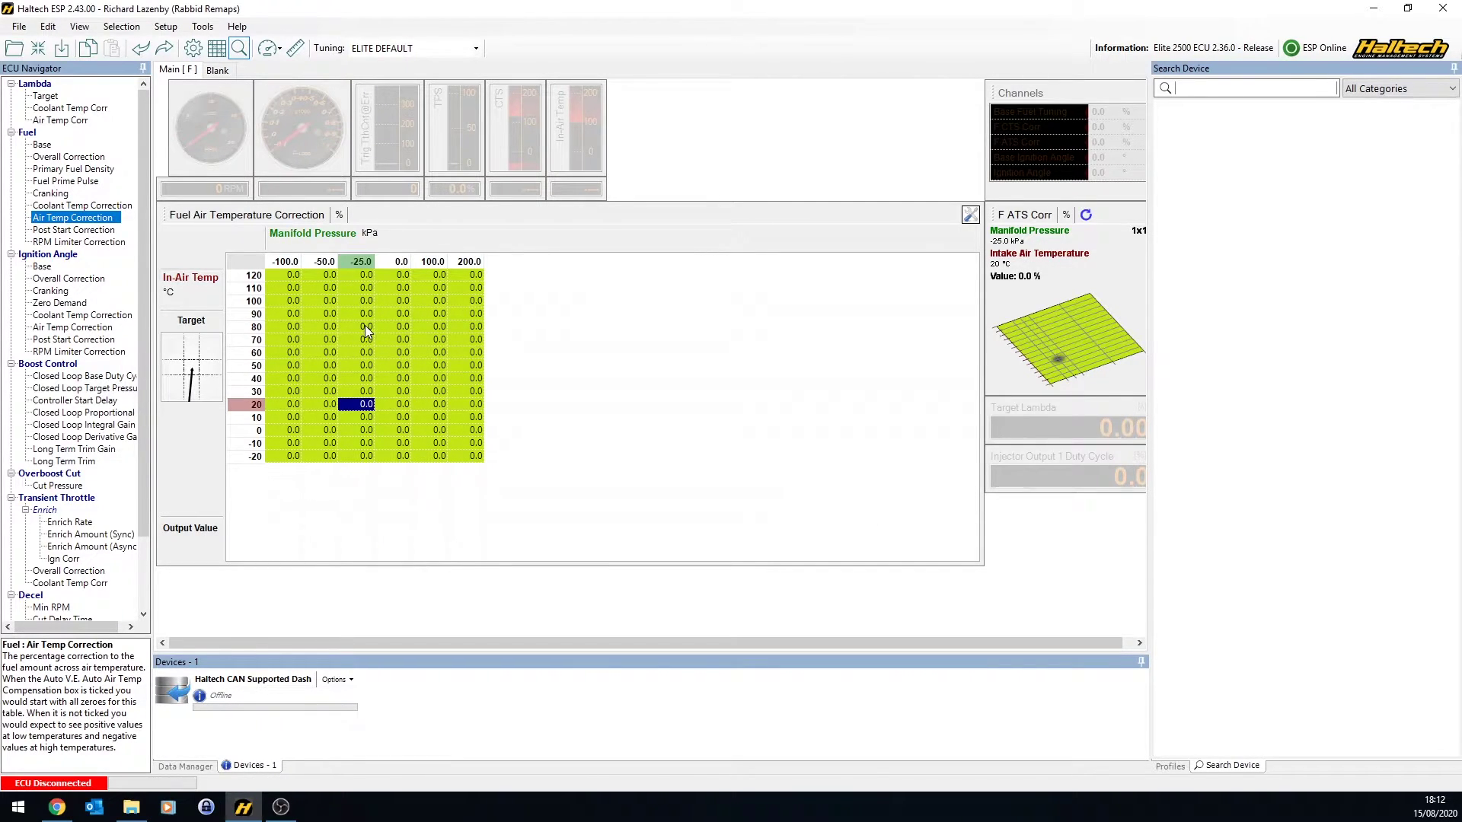
# Review the air temperature correction table's axis settings, closing without changes.
pyautogui.click(970, 214)
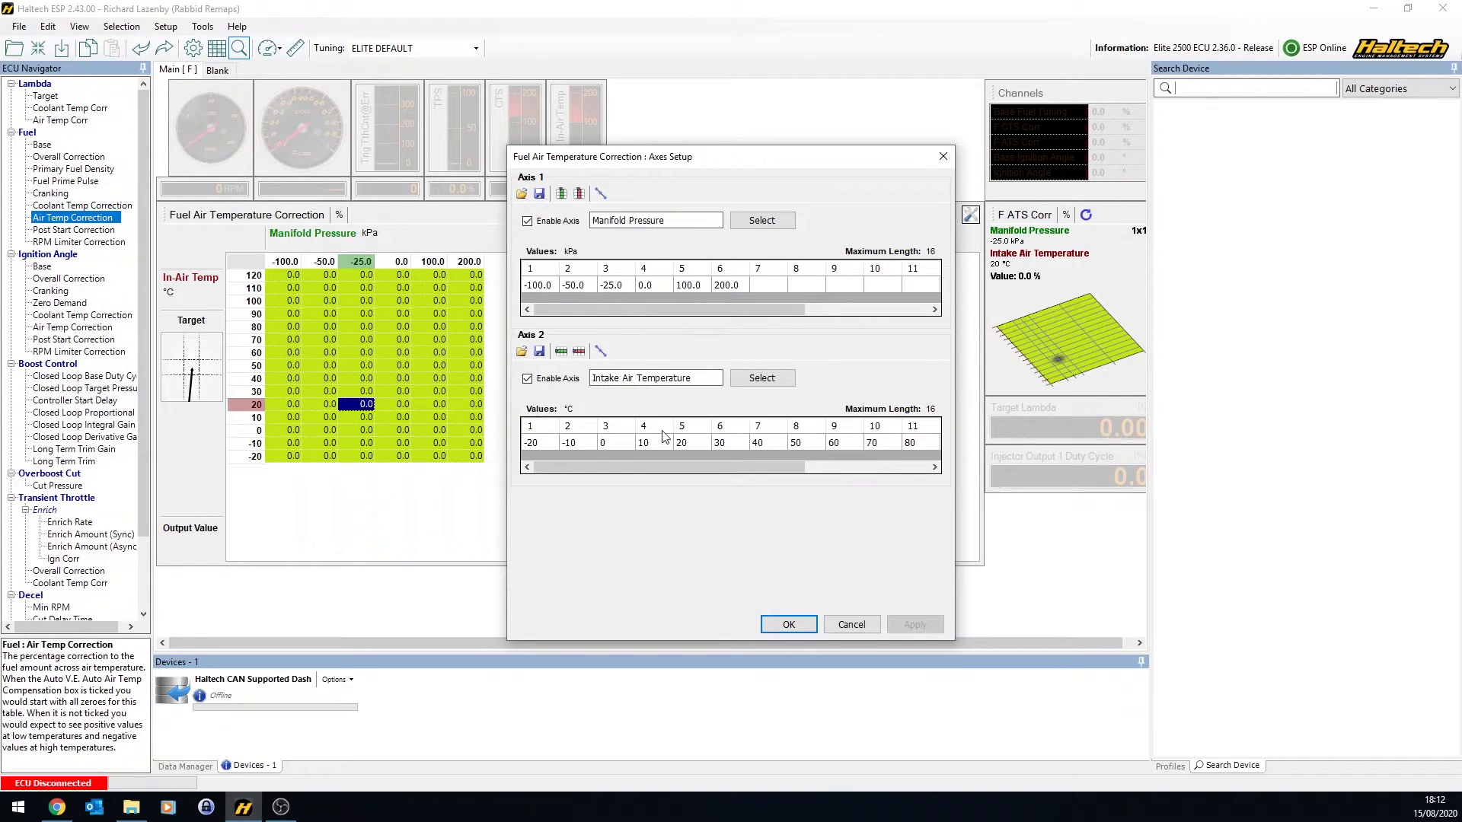
pyautogui.moveTo(763, 468); pyautogui.dragTo(908, 622)
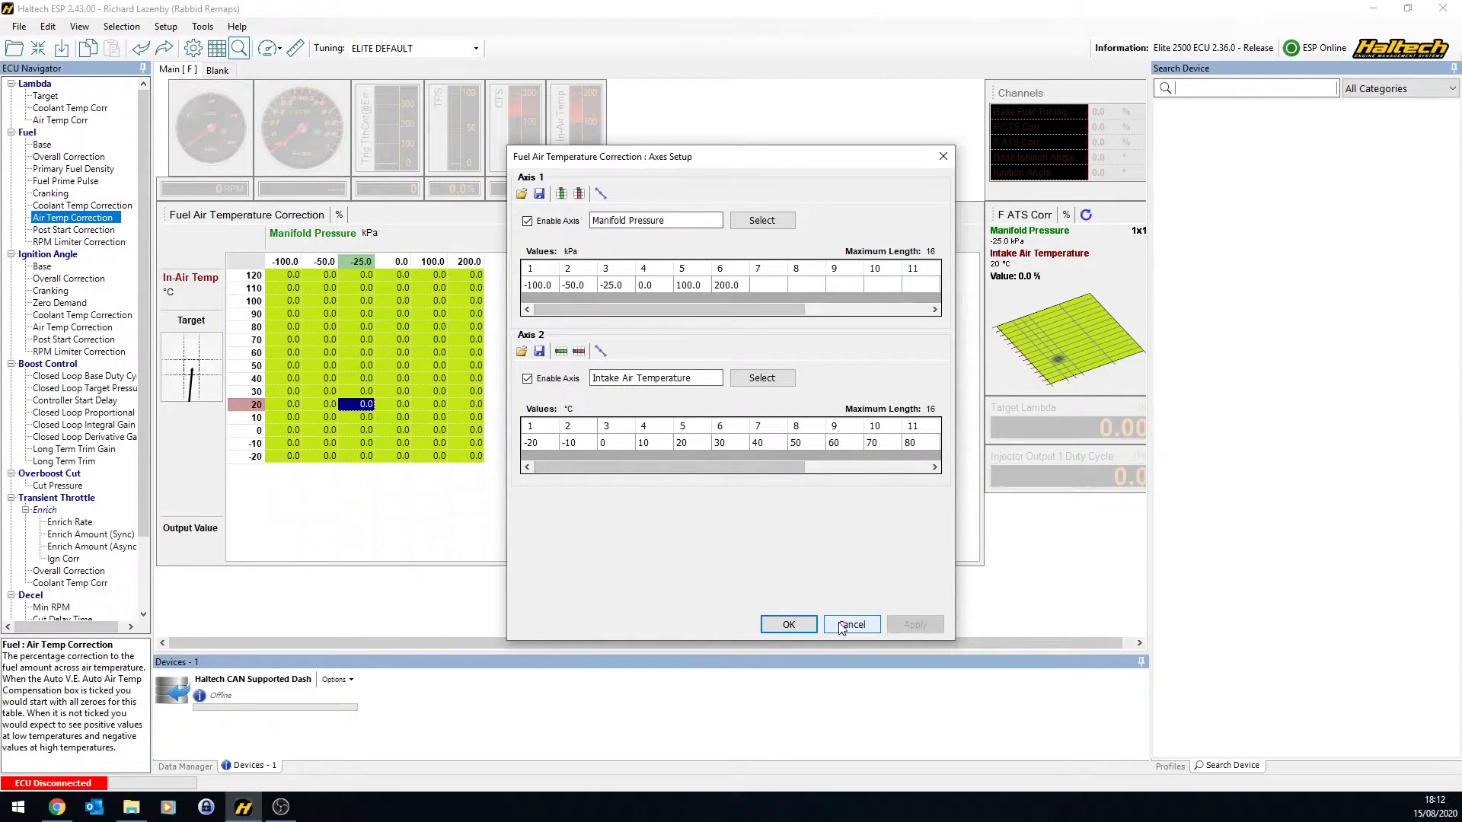
pyautogui.click(841, 626)
# Show the Post Start Correction table and review its axis settings without changes.
pyautogui.click(63, 230)
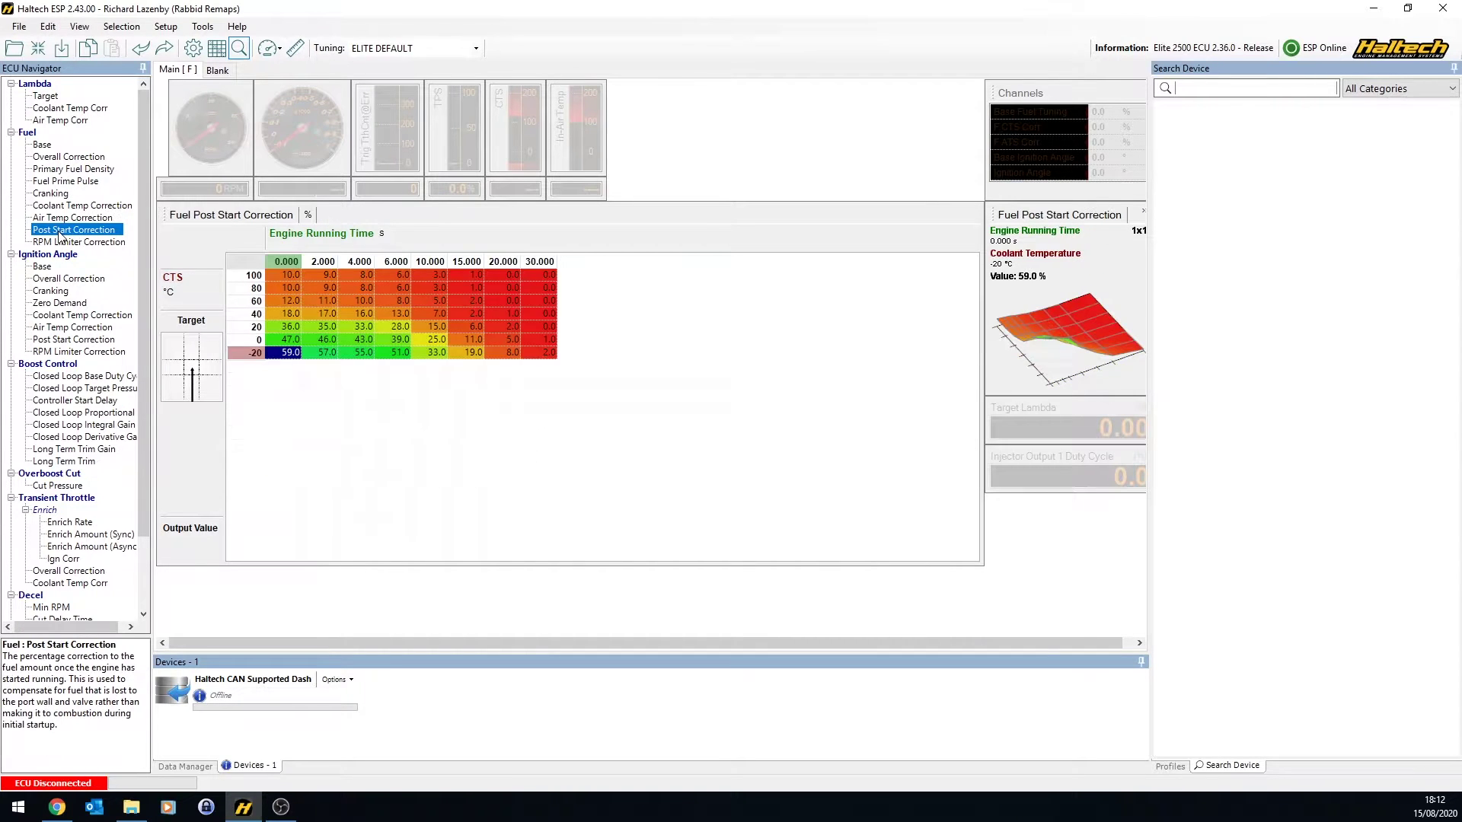
pyautogui.click(396, 313)
pyautogui.click(217, 48)
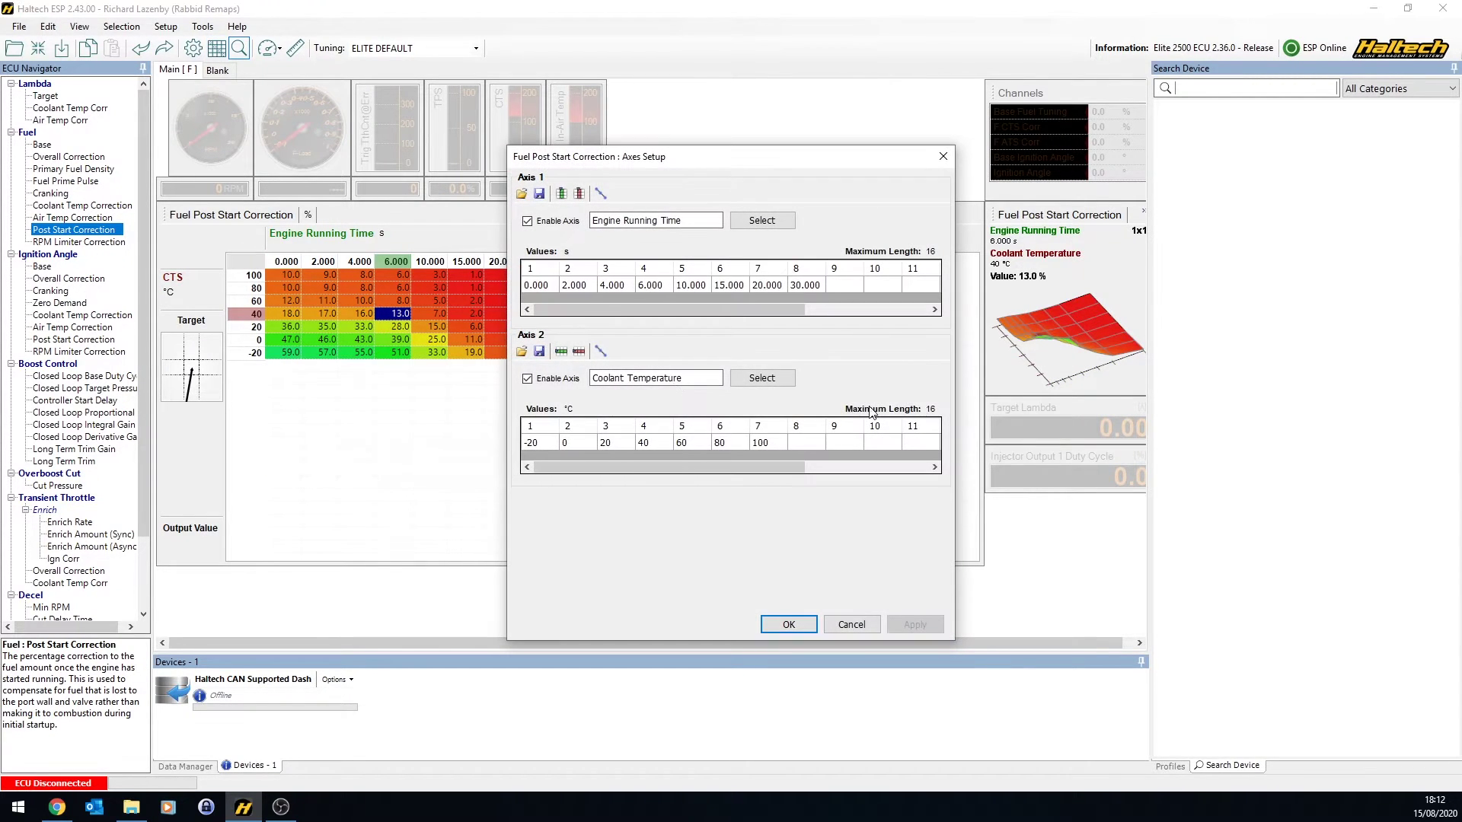
pyautogui.click(830, 624)
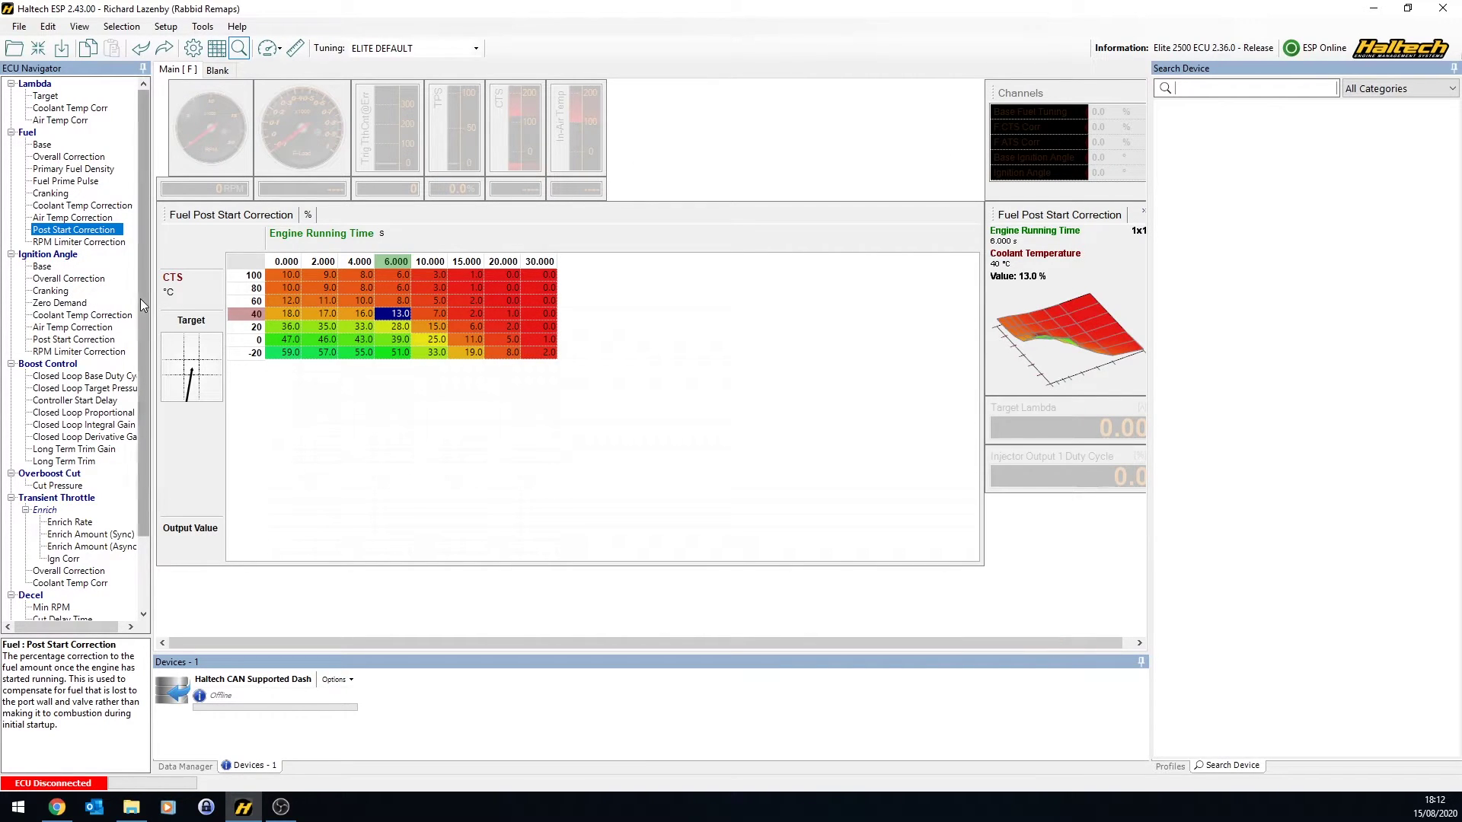
# Expand Injection System > Stage 1 and show the Dead Time table.
pyautogui.moveTo(140, 298); pyautogui.dragTo(140, 447)
pyautogui.doubleClick(54, 596)
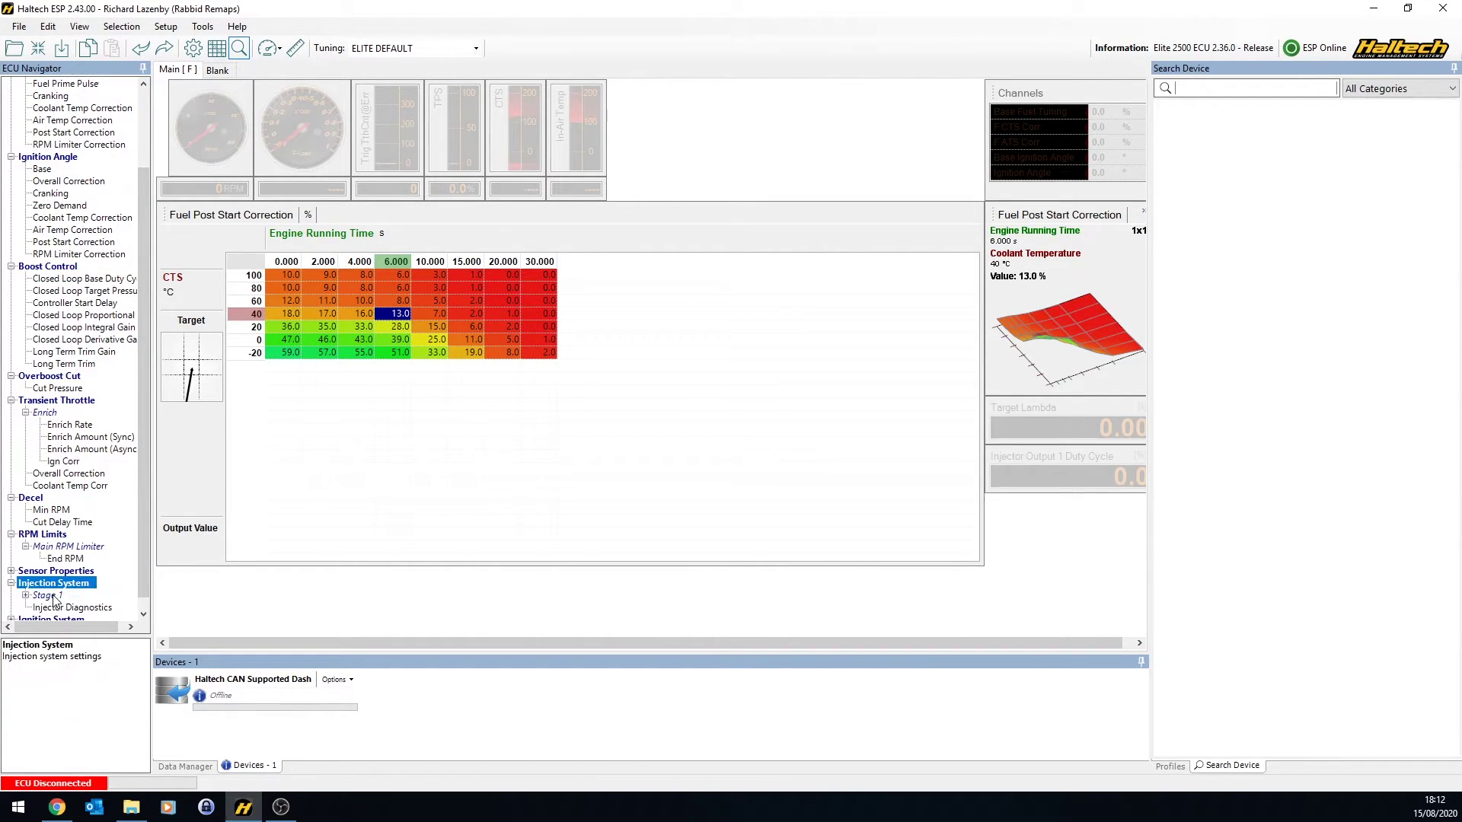
pyautogui.doubleClick(67, 595)
pyautogui.click(79, 584)
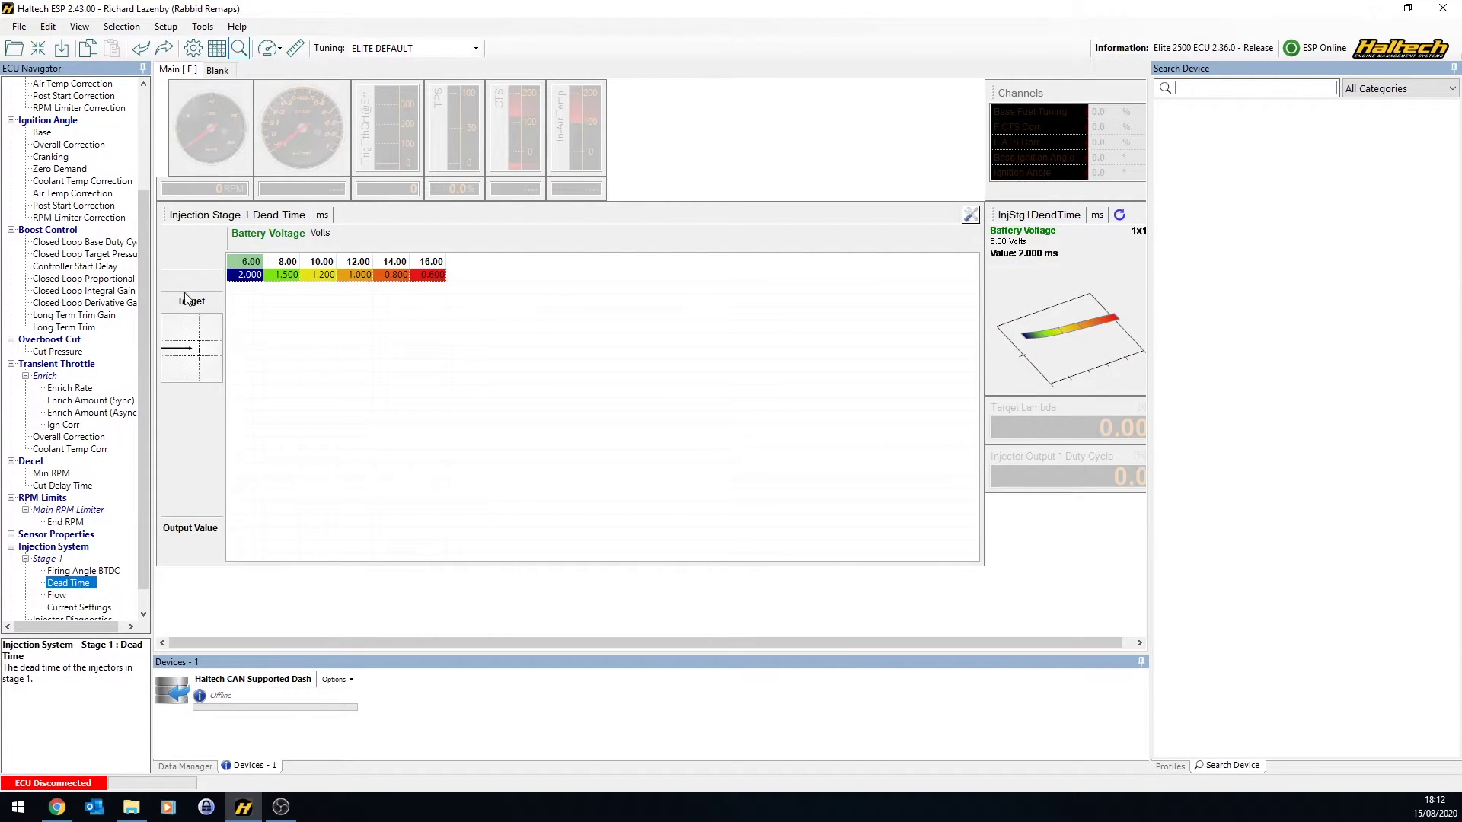
# Enable Axis 2 with injector pressure breakpoints at 100, 200, 300 and 400 kPa.
pyautogui.click(217, 48)
pyautogui.click(558, 379)
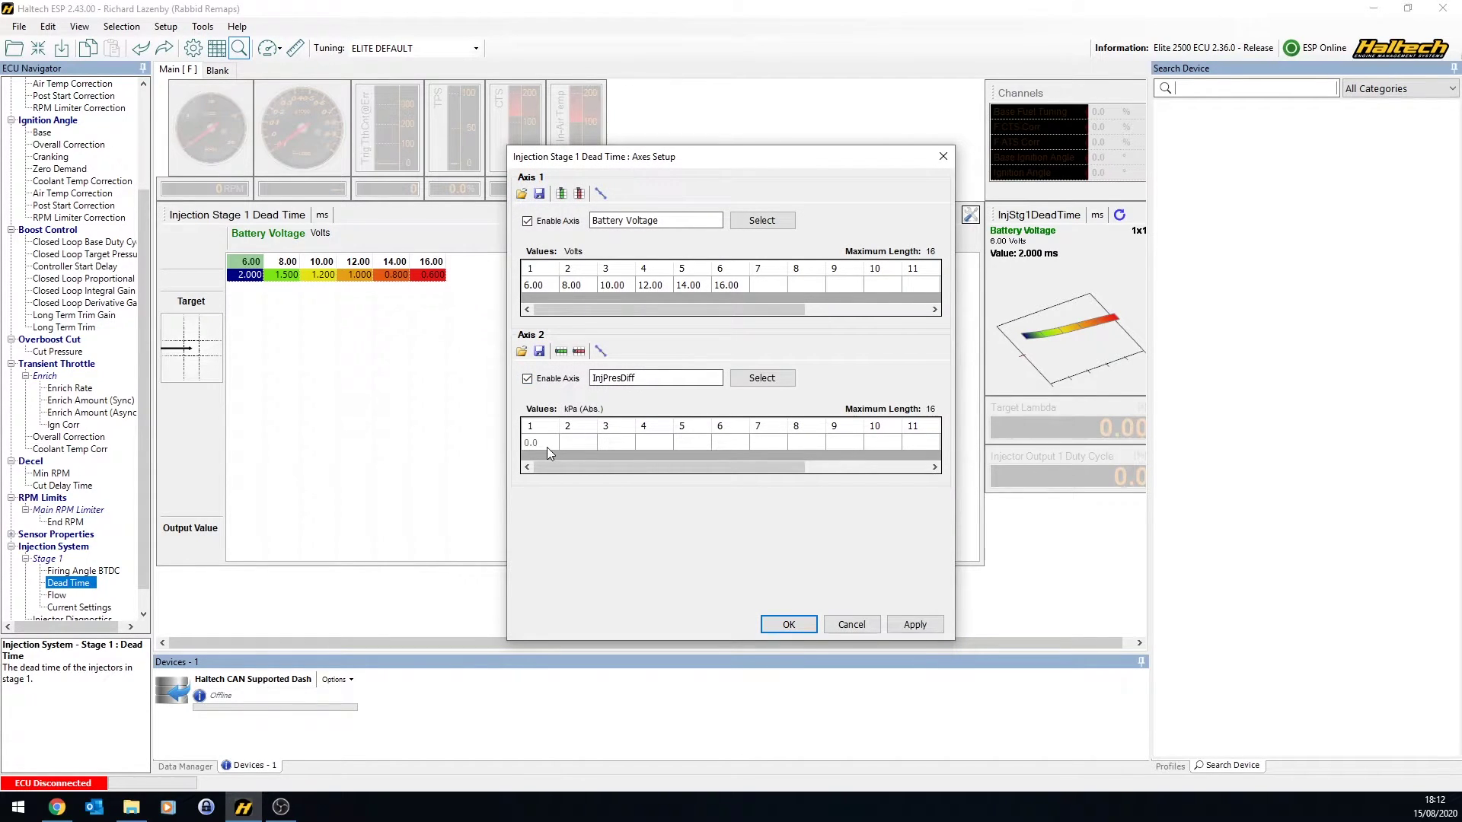
pyautogui.press('Insert')
pyautogui.write('100')
pyautogui.press('Return')
pyautogui.press('Insert')
pyautogui.write('200')
pyautogui.press('Return')
pyautogui.press('Insert')
pyautogui.write('300')
pyautogui.press('Return')
pyautogui.press('Insert')
pyautogui.write('400')
pyautogui.press('Return')
pyautogui.click(789, 625)
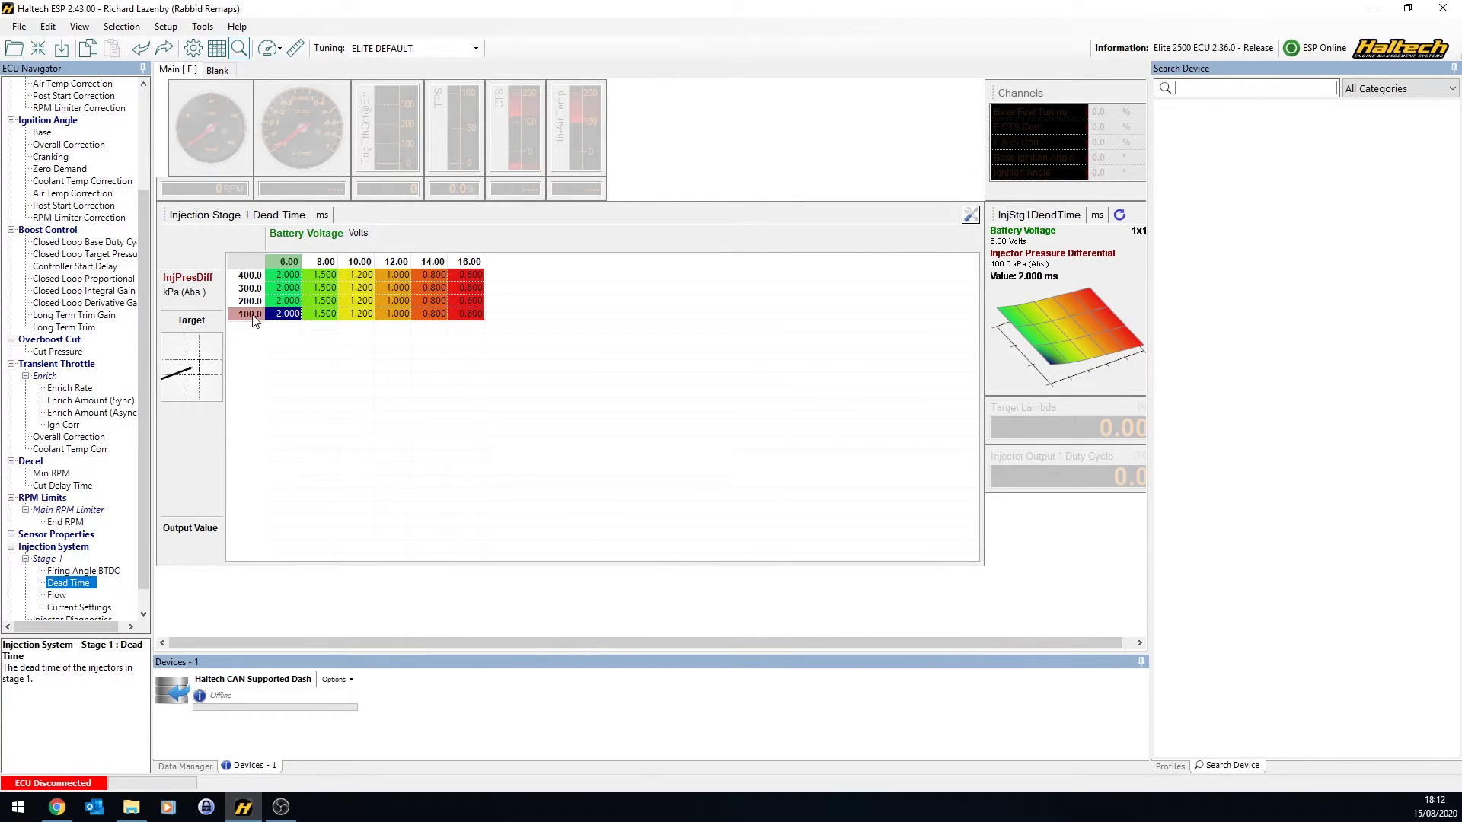
# Check the dead time cells at 200, 300 and 400 kPa around 6 V and 12 V.
pyautogui.click(284, 290)
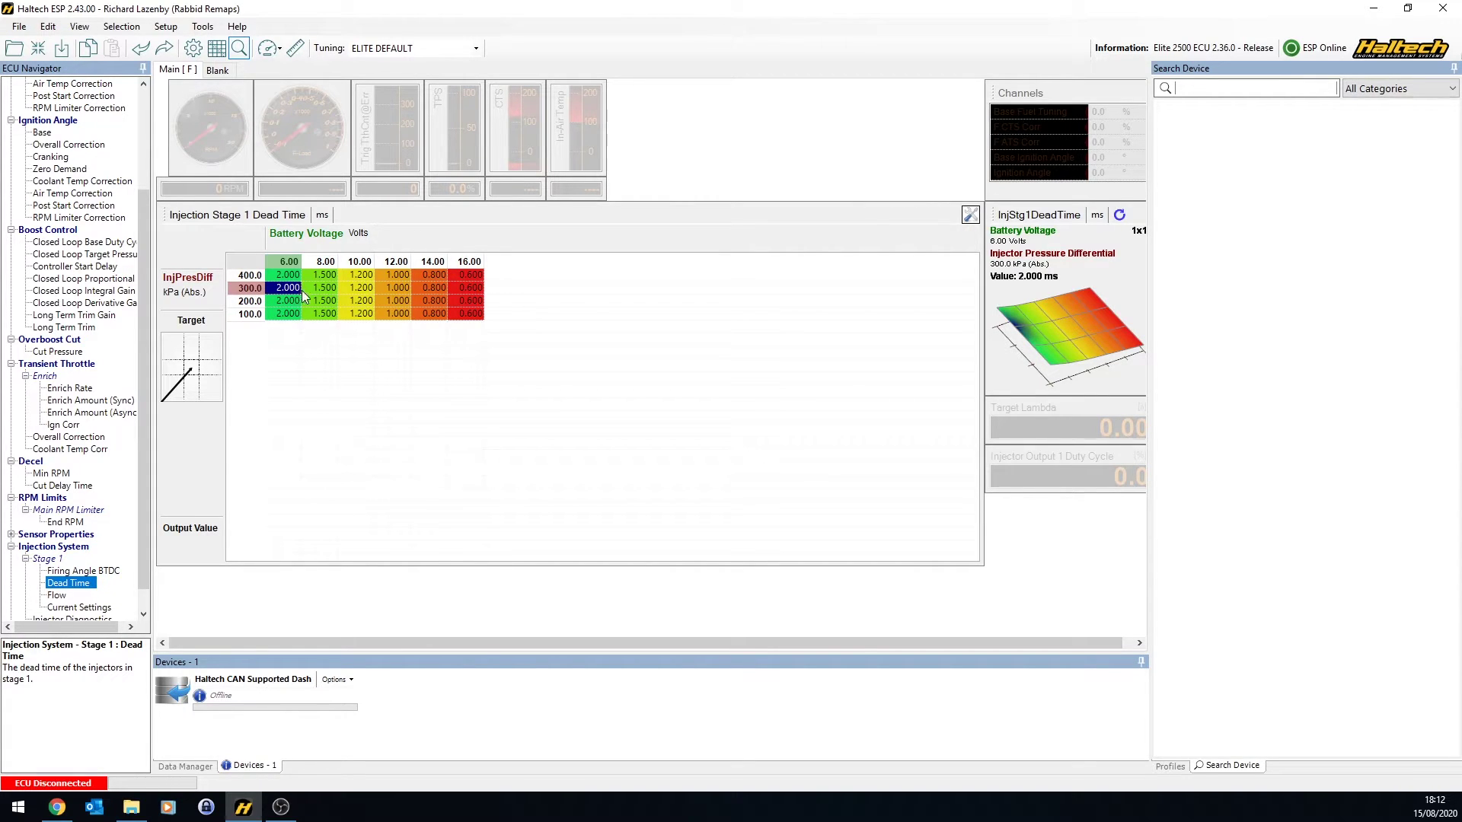
pyautogui.click(396, 289)
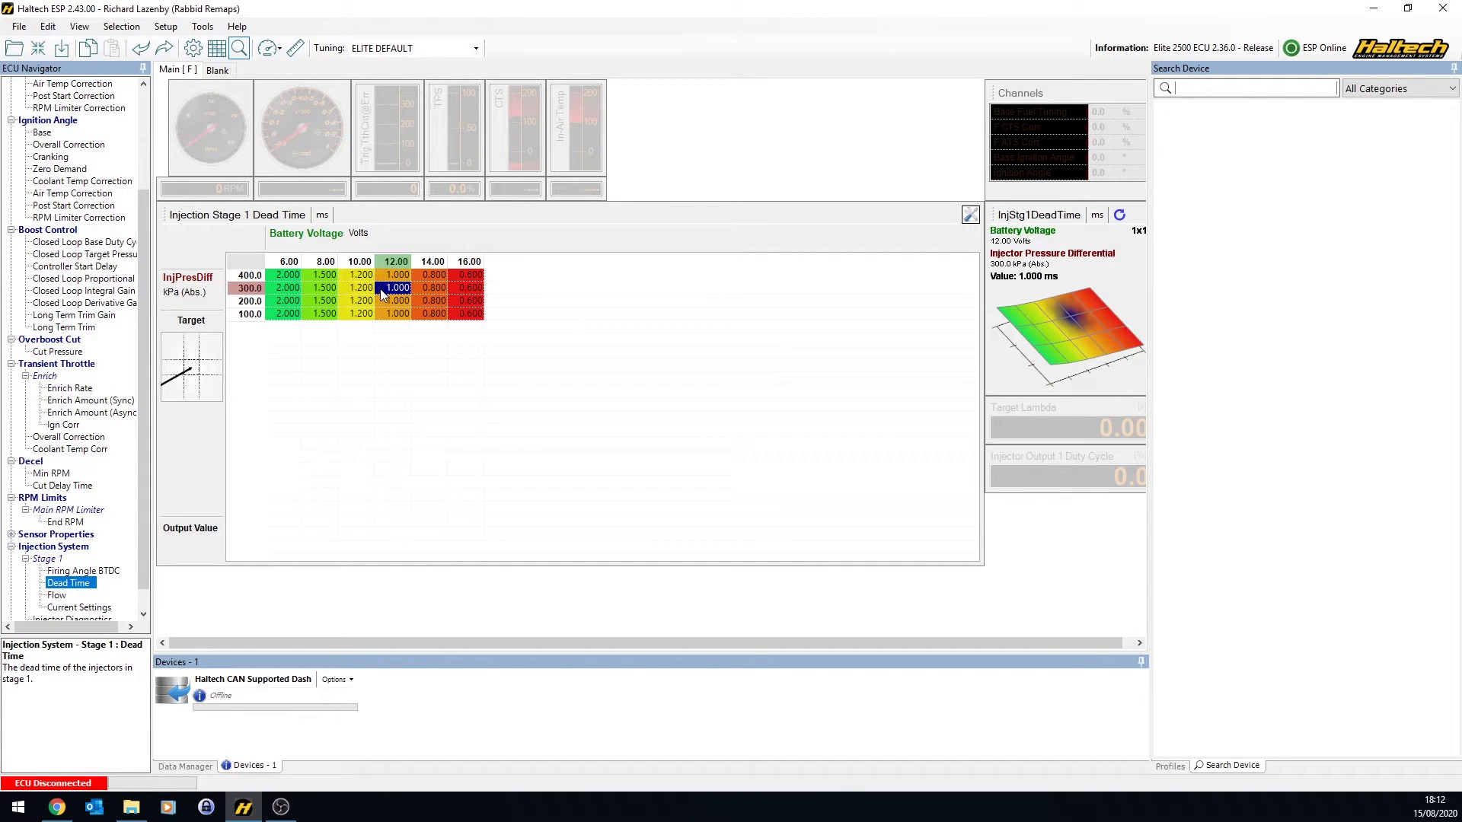
pyautogui.click(389, 305)
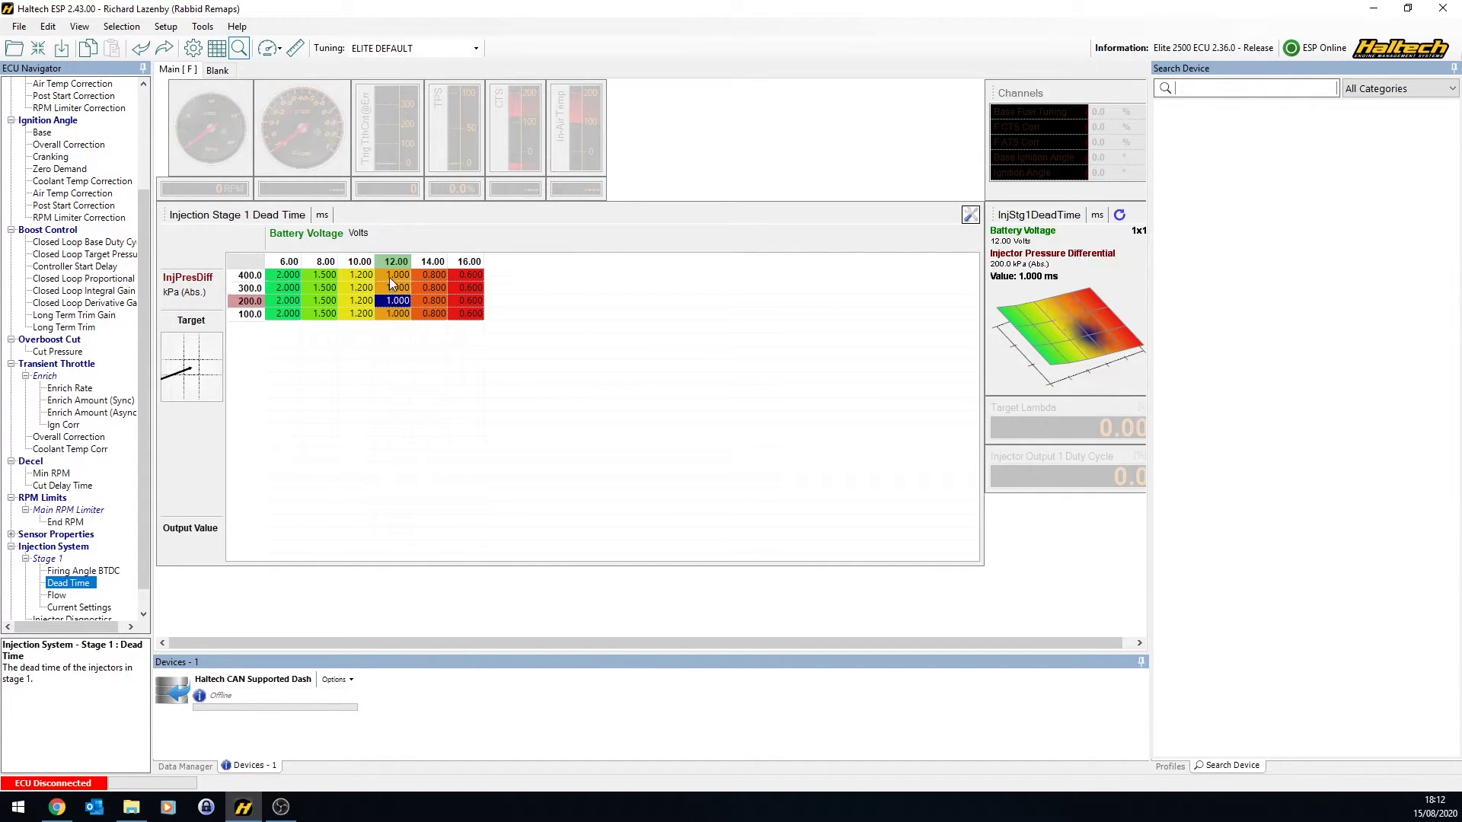
pyautogui.click(390, 276)
pyautogui.click(408, 292)
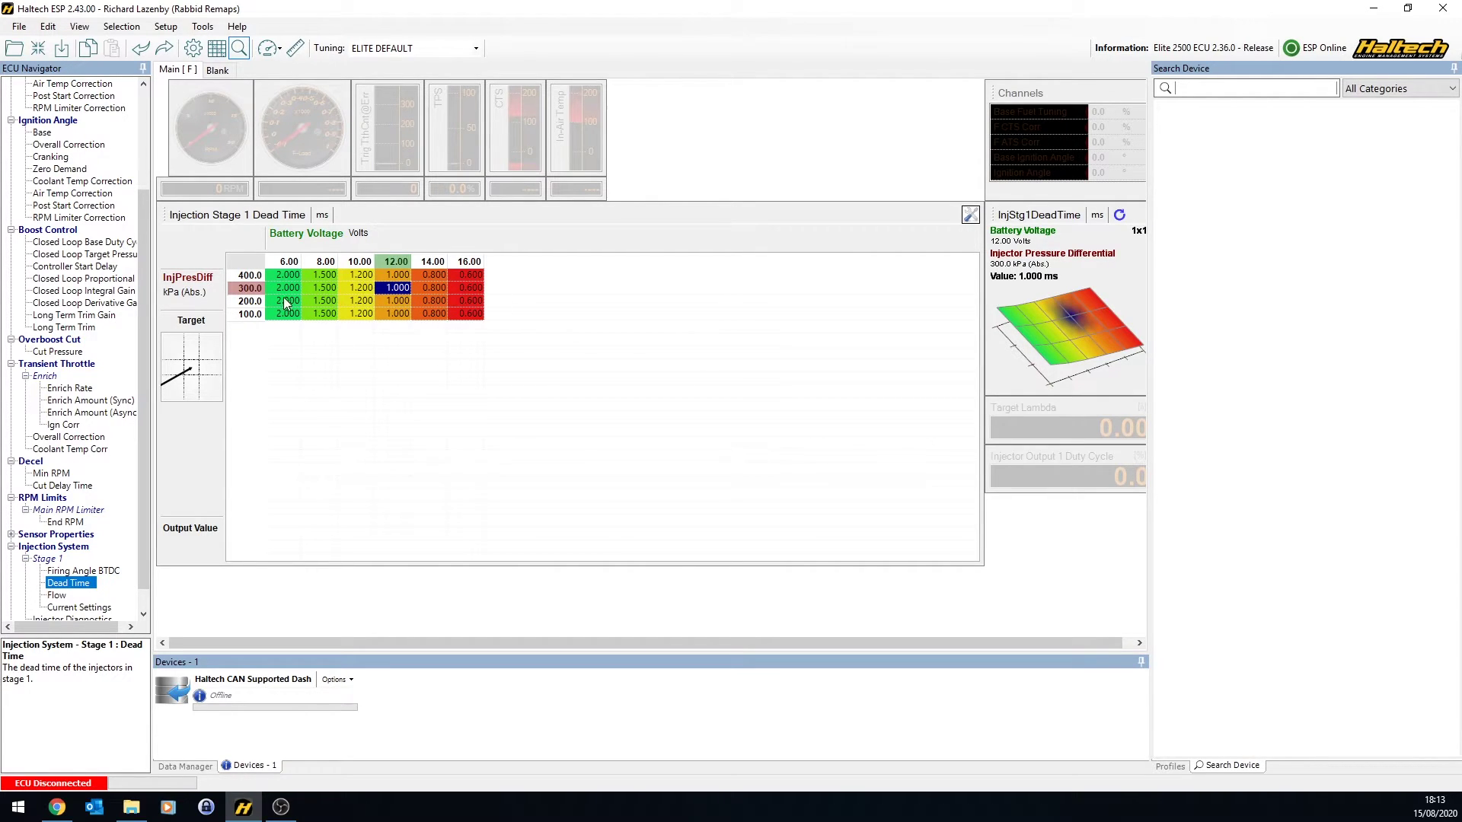
# In End RPM Axes Setup, delete coolant breakpoints -20 through 110 and set the remaining one to 0.
pyautogui.click(66, 522)
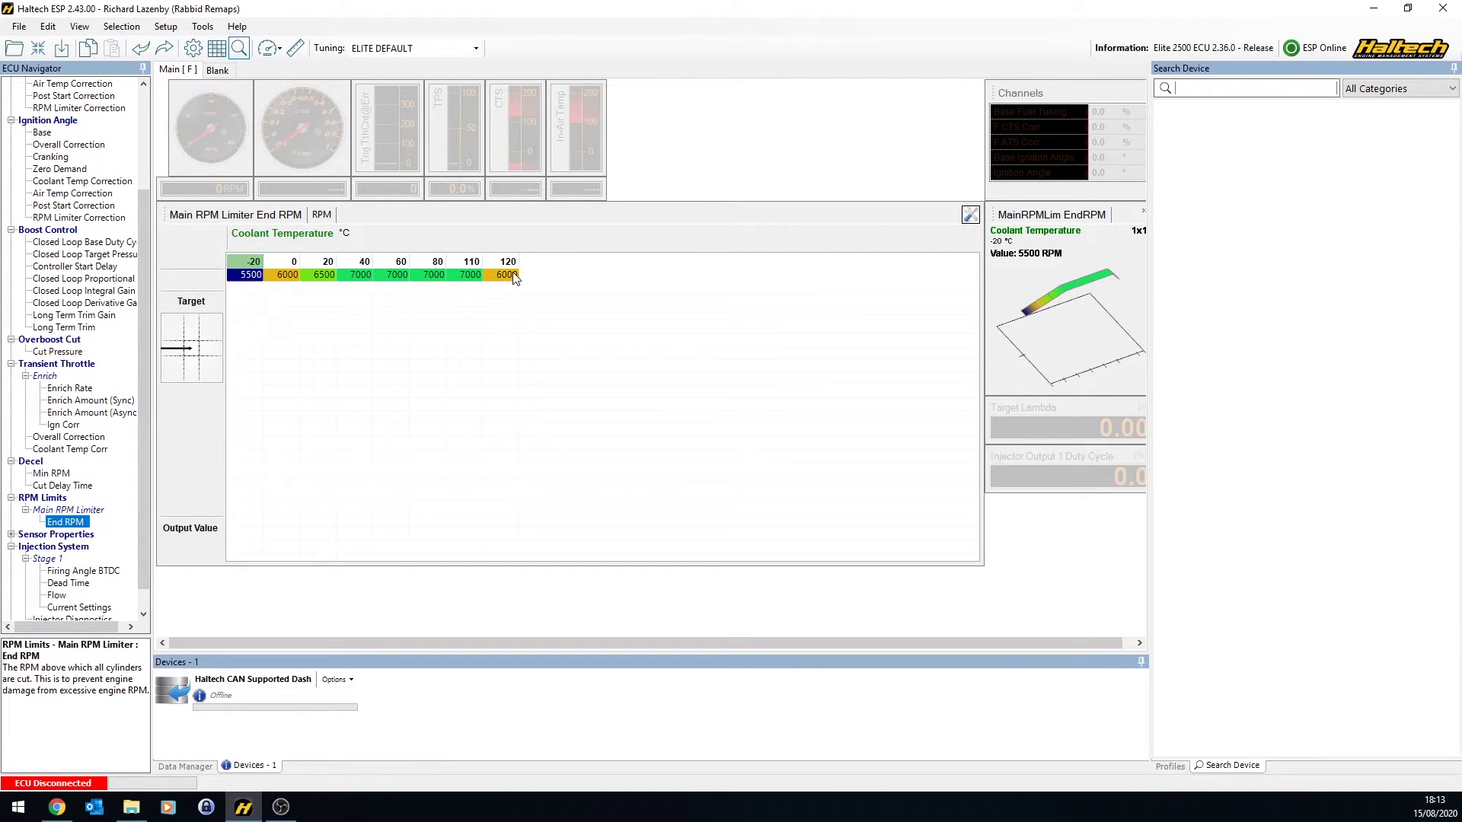
pyautogui.click(215, 51)
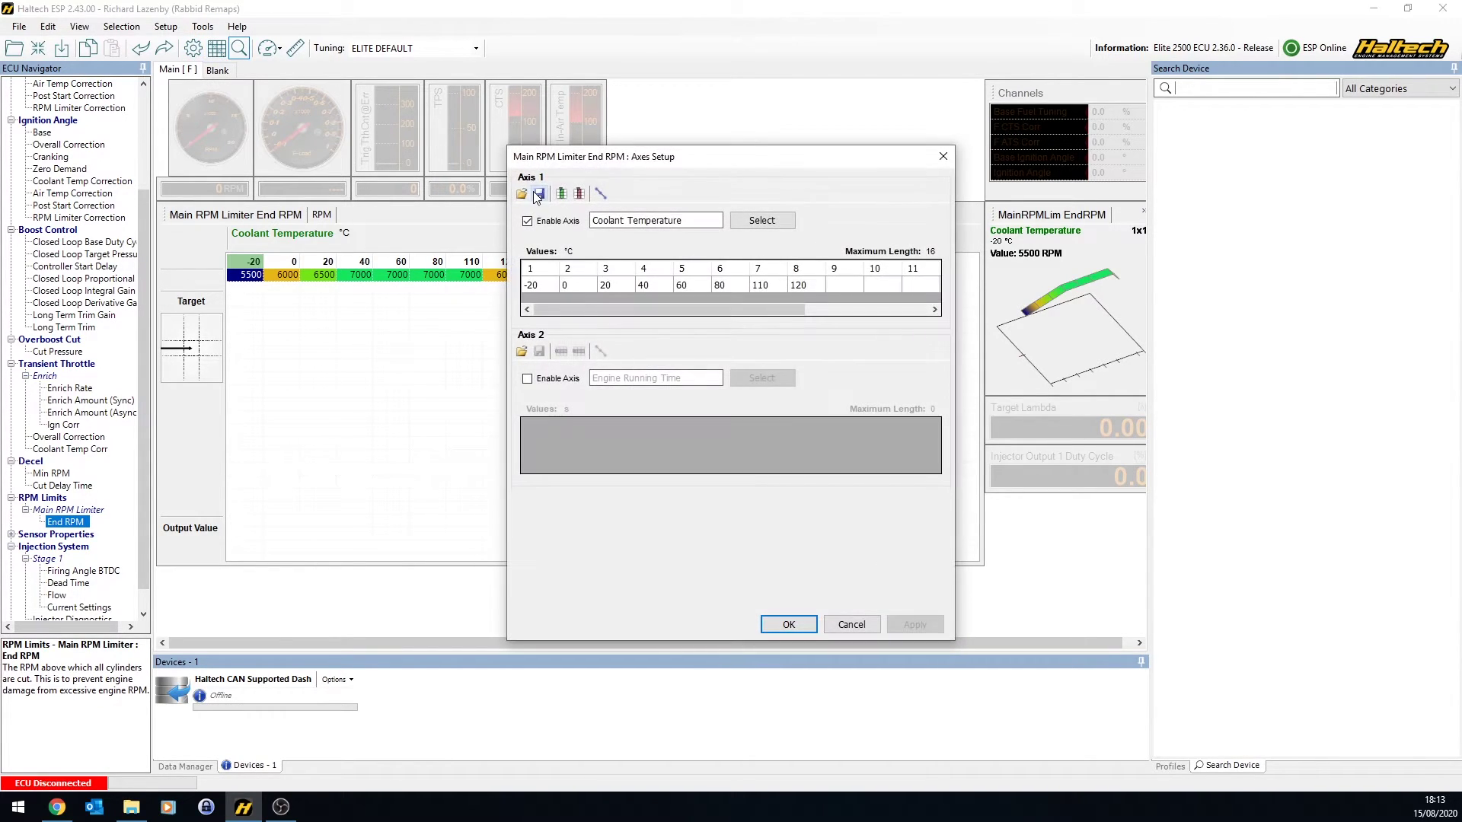
pyautogui.click(525, 286)
pyautogui.keyDown('shift'); pyautogui.click(757, 285); pyautogui.keyUp('shift')
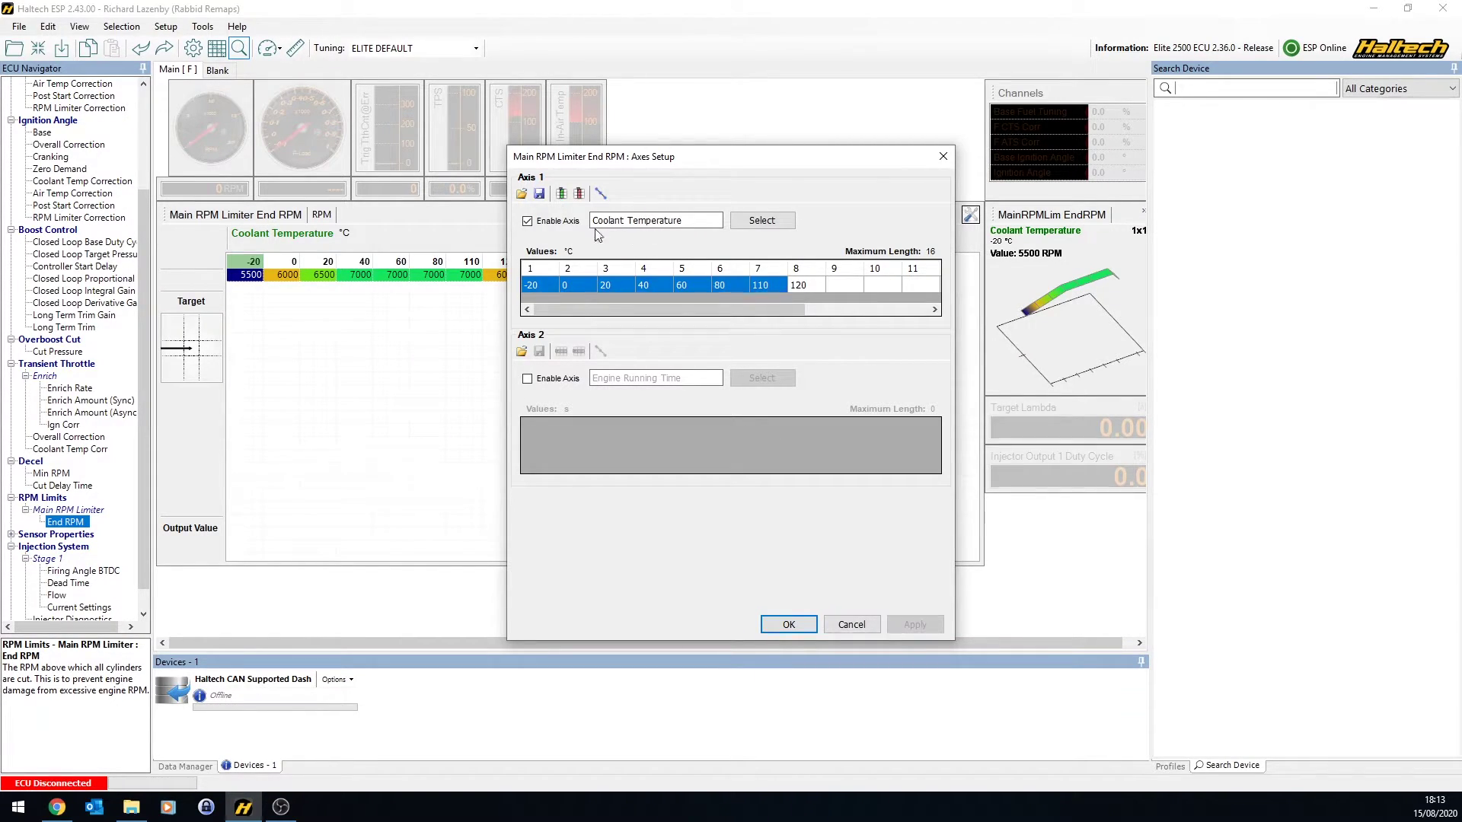
pyautogui.click(579, 194)
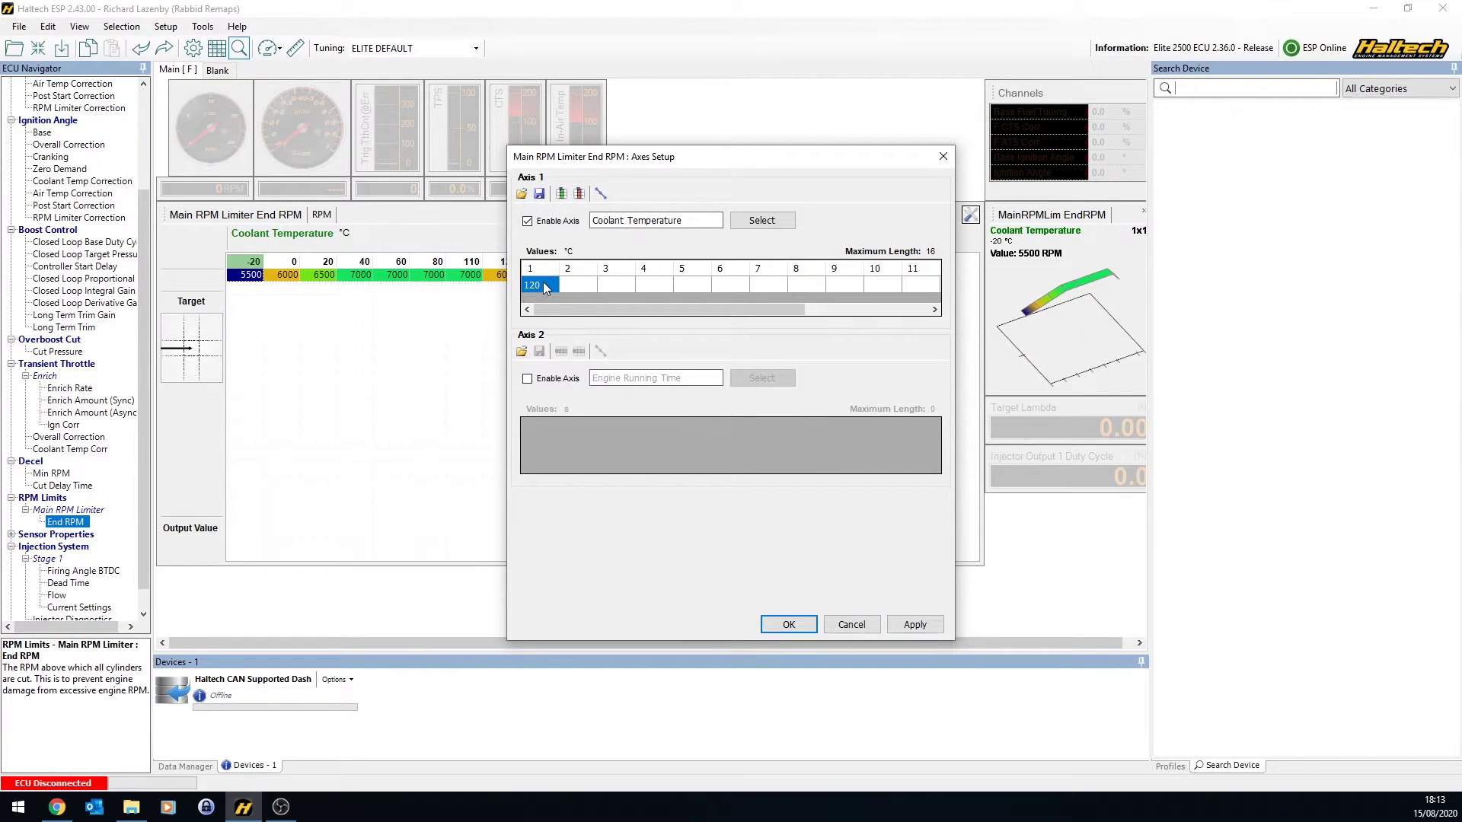
pyautogui.doubleClick(542, 282)
pyautogui.write('0')
pyautogui.press('Return')
# Disable the coolant temperature axis and enter a single End RPM of 7500.
pyautogui.click(789, 625)
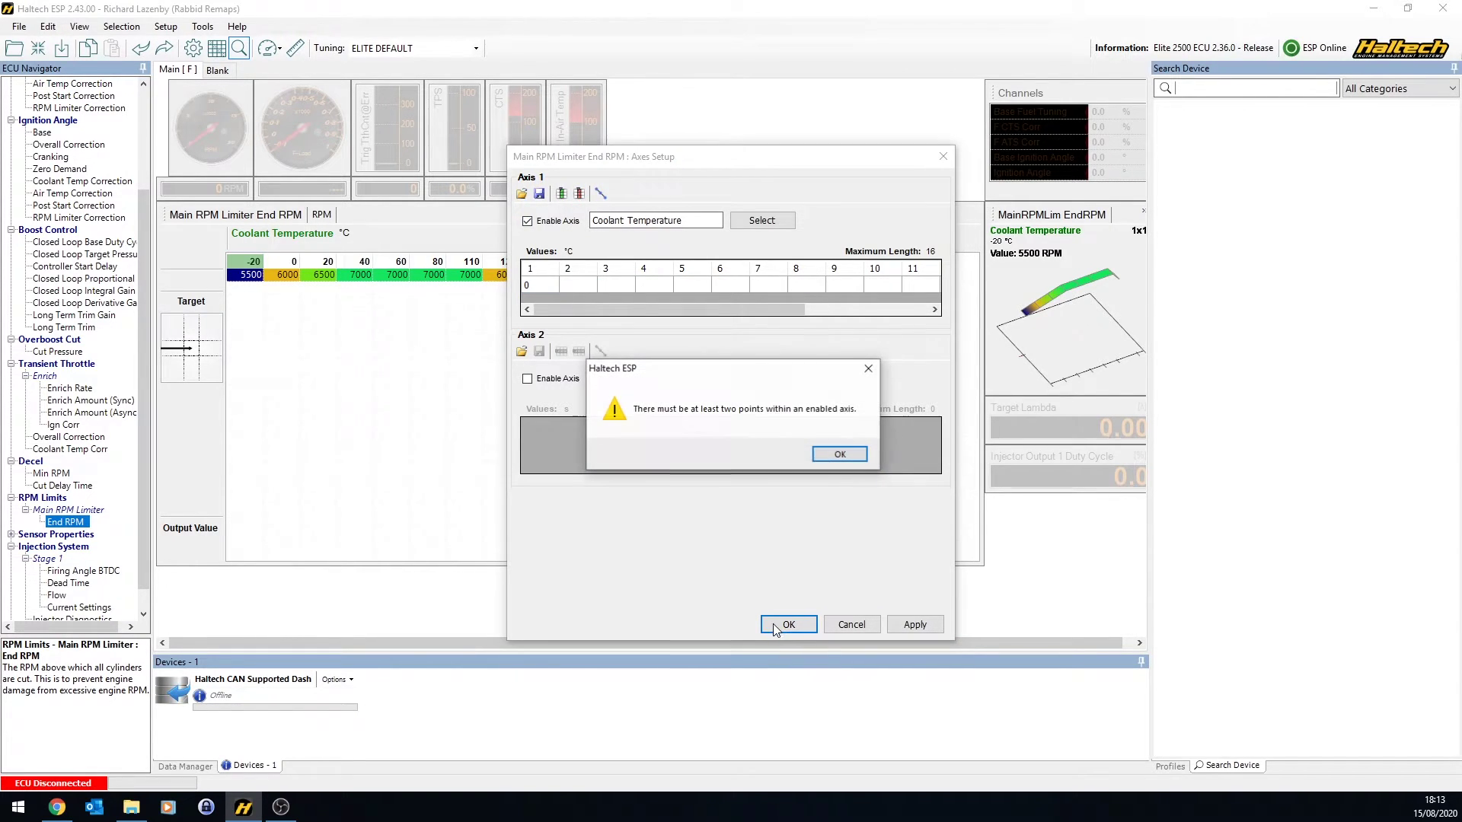
pyautogui.click(840, 454)
pyautogui.click(552, 285)
pyautogui.click(527, 221)
pyautogui.click(784, 624)
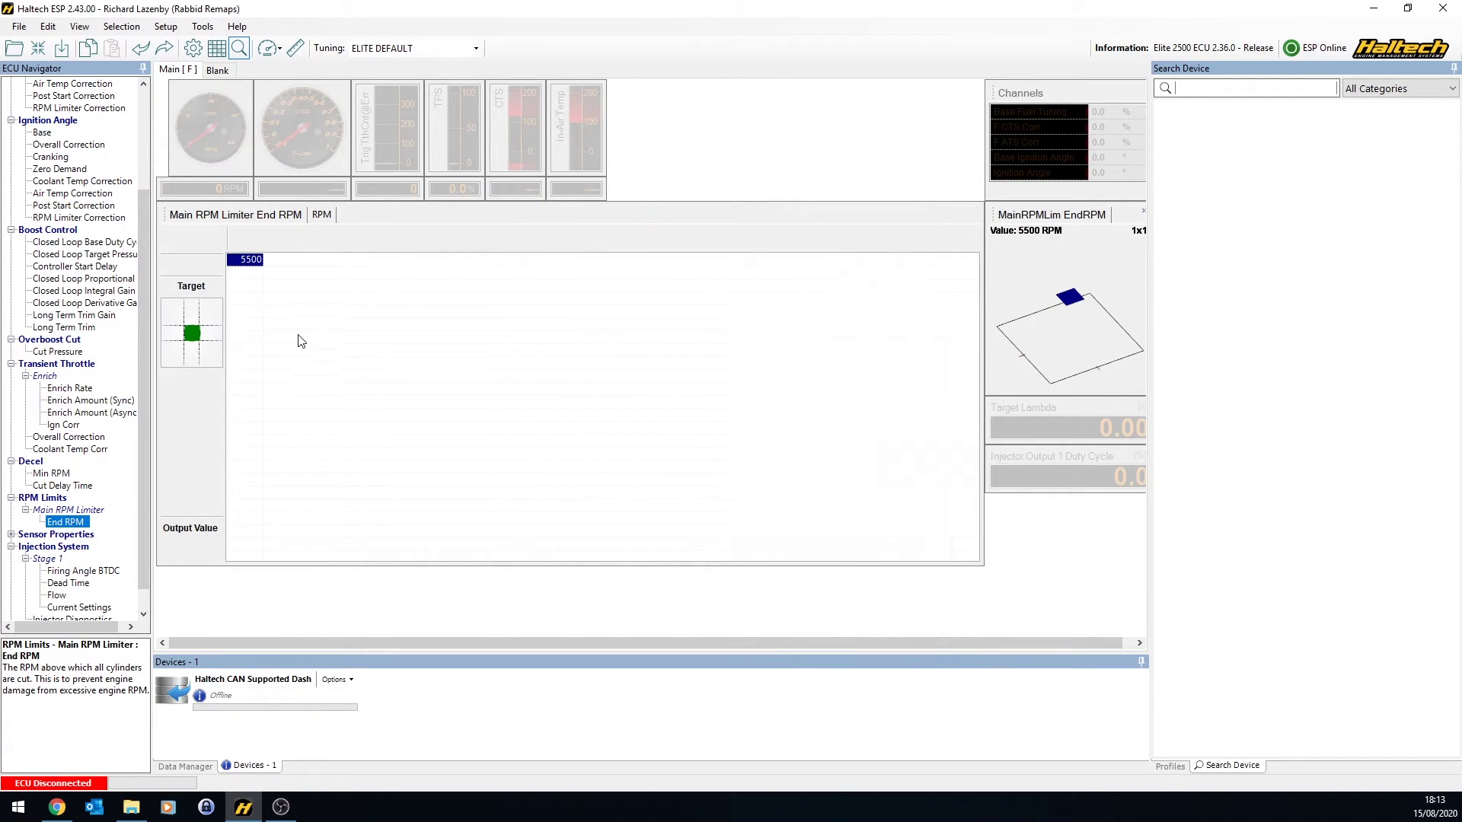
pyautogui.write('7500')
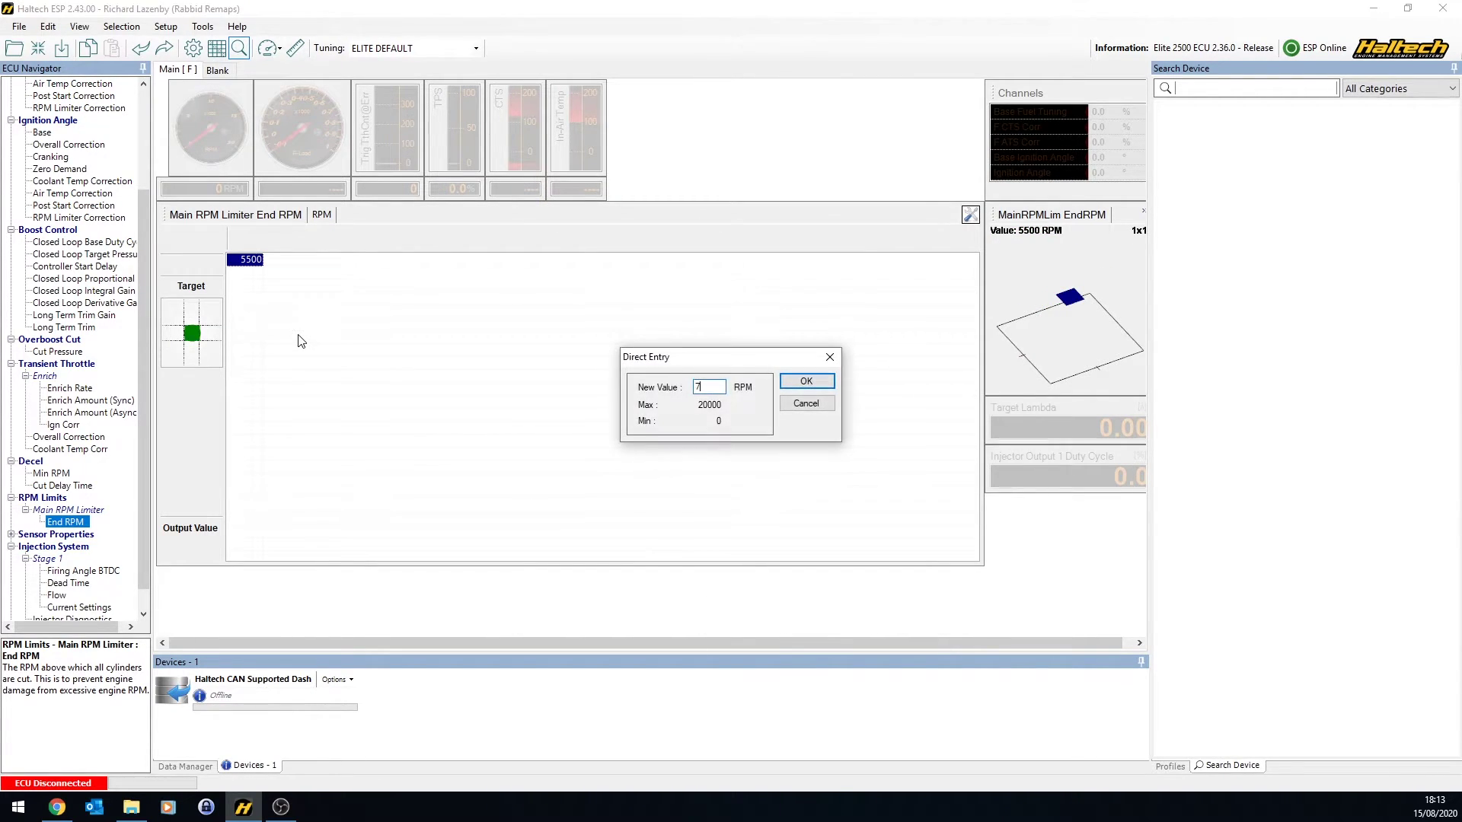
pyautogui.press('Return')
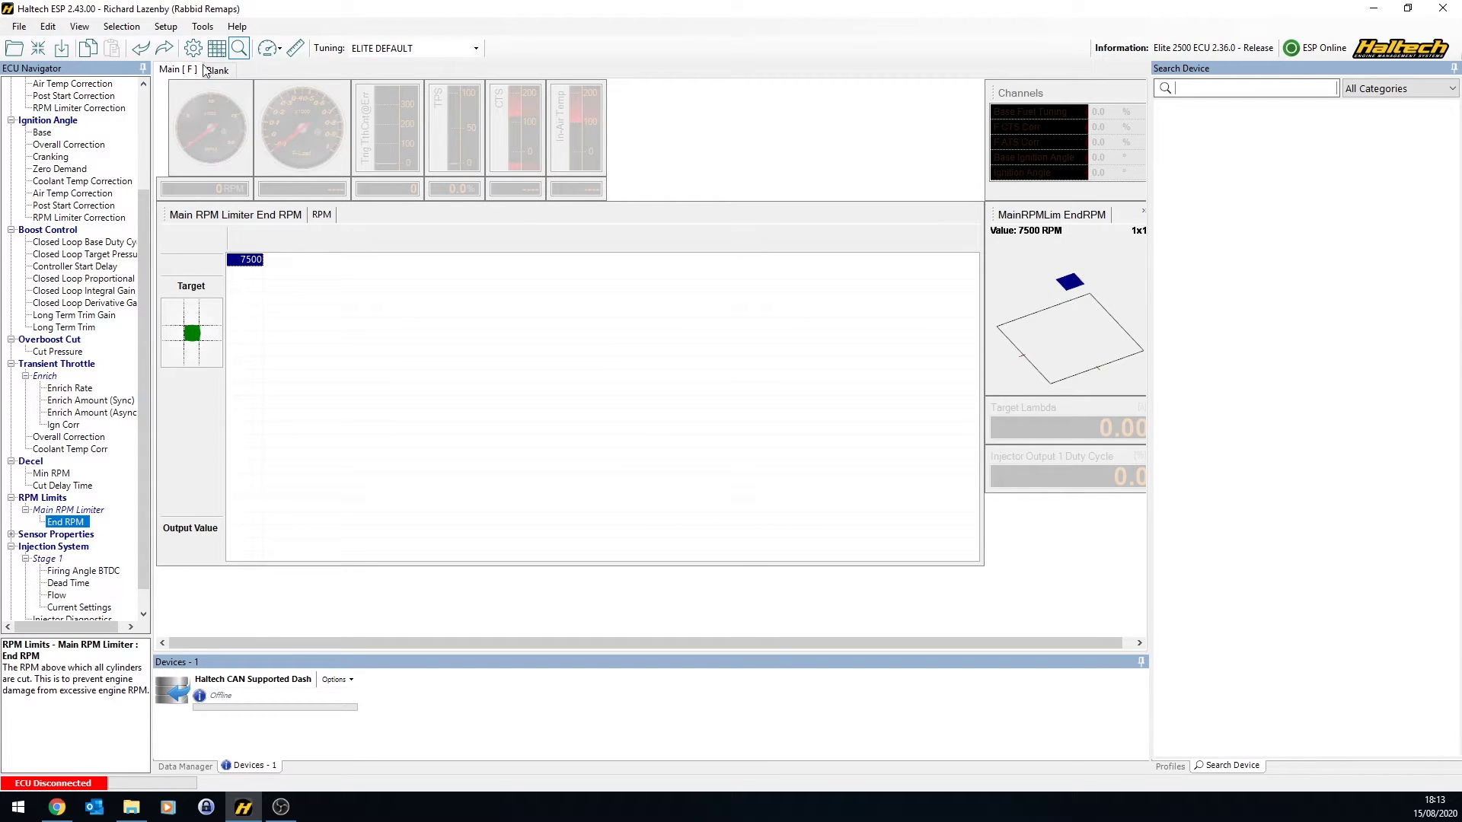
# Try coolant and running-time axes in Axes Setup, then cancel to keep the single 7500 value.
pyautogui.click(970, 215)
pyautogui.click(559, 223)
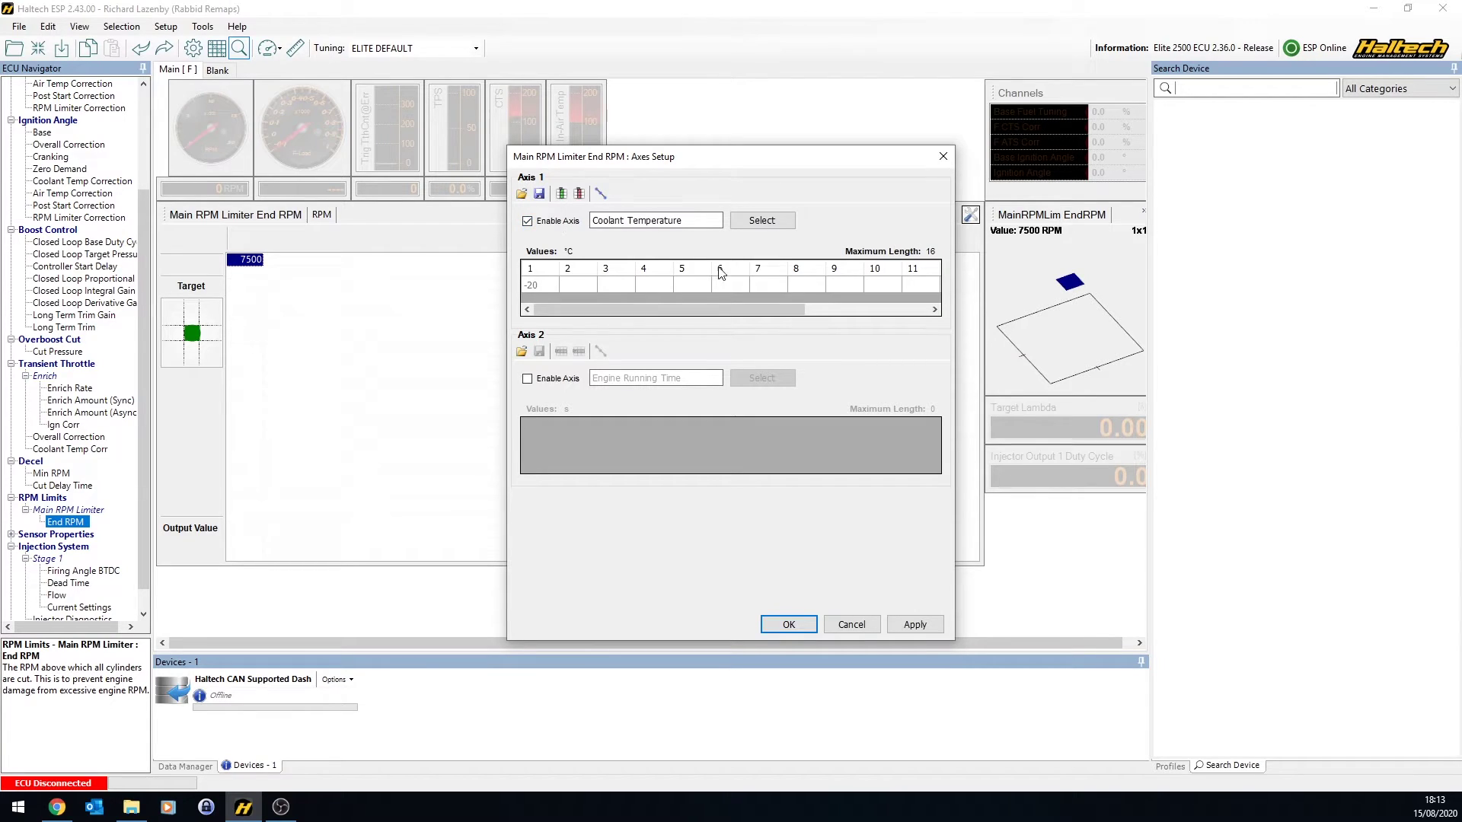
pyautogui.click(551, 378)
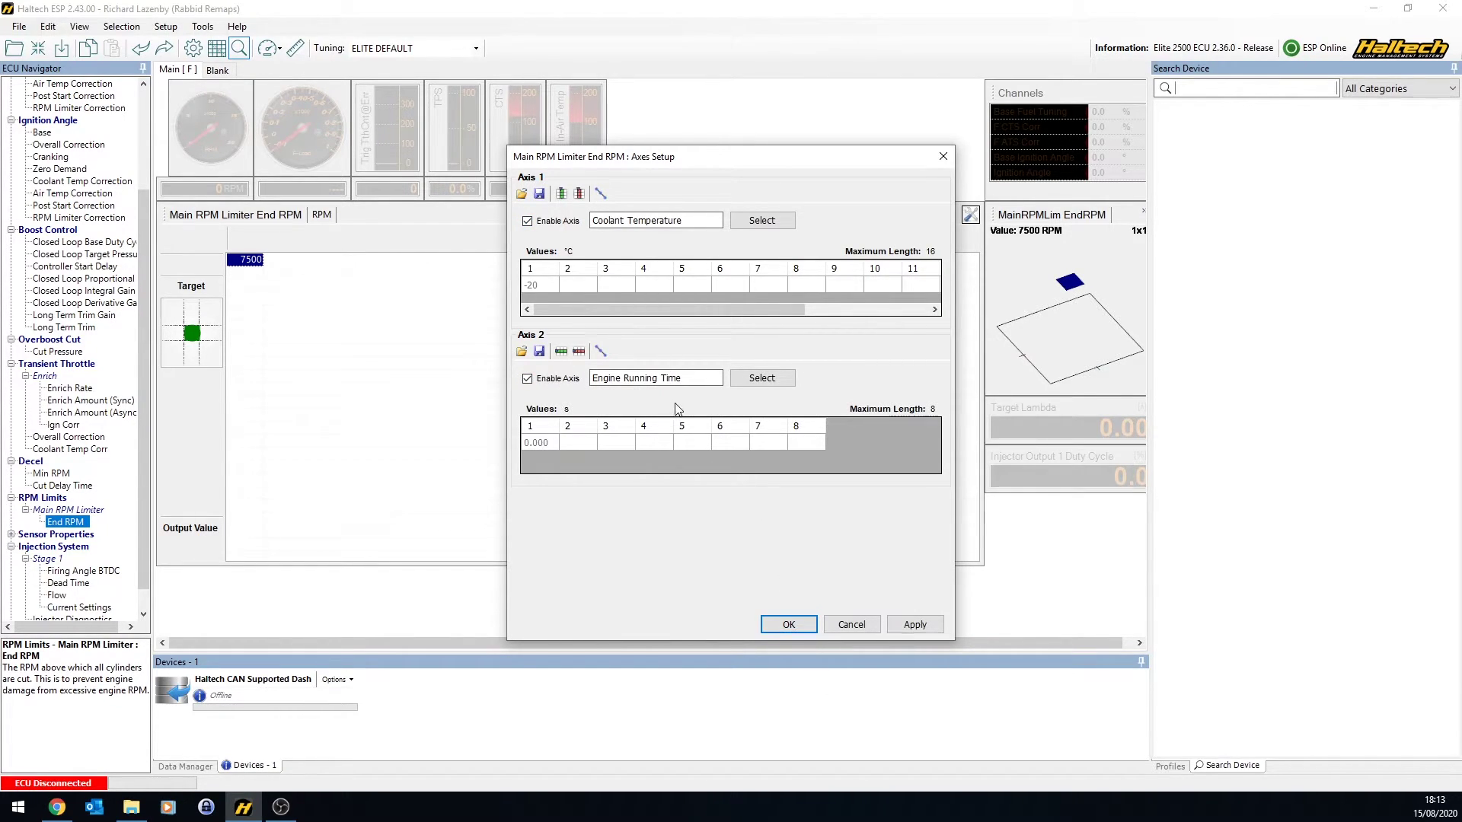
pyautogui.click(537, 442)
pyautogui.click(851, 625)
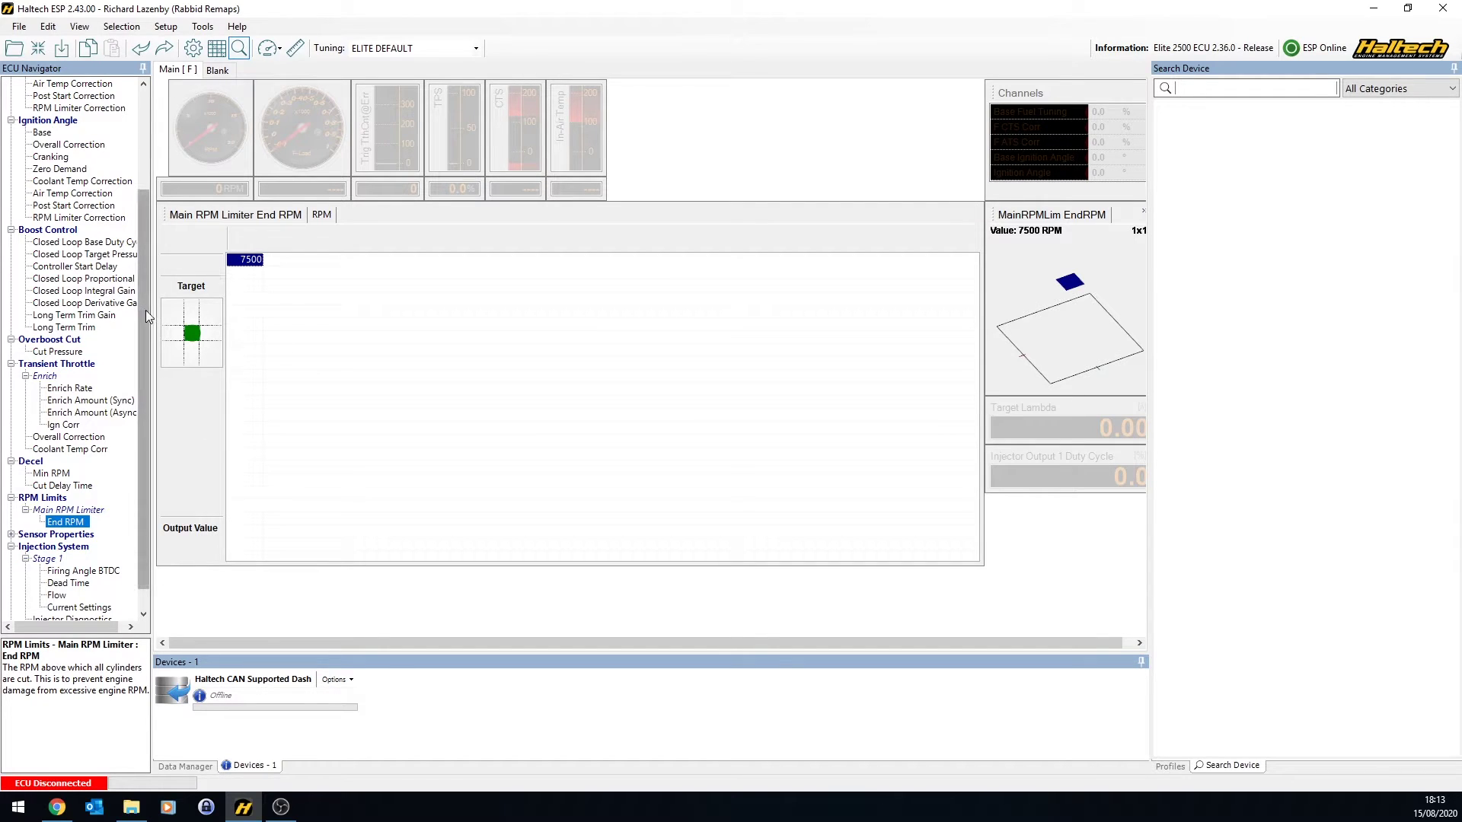
pyautogui.moveTo(145, 309); pyautogui.dragTo(139, 183)
# Browse Target Lambda and Base fuel, then toggle Primary Fuel Density's first axis, leaving one value.
pyautogui.click(46, 96)
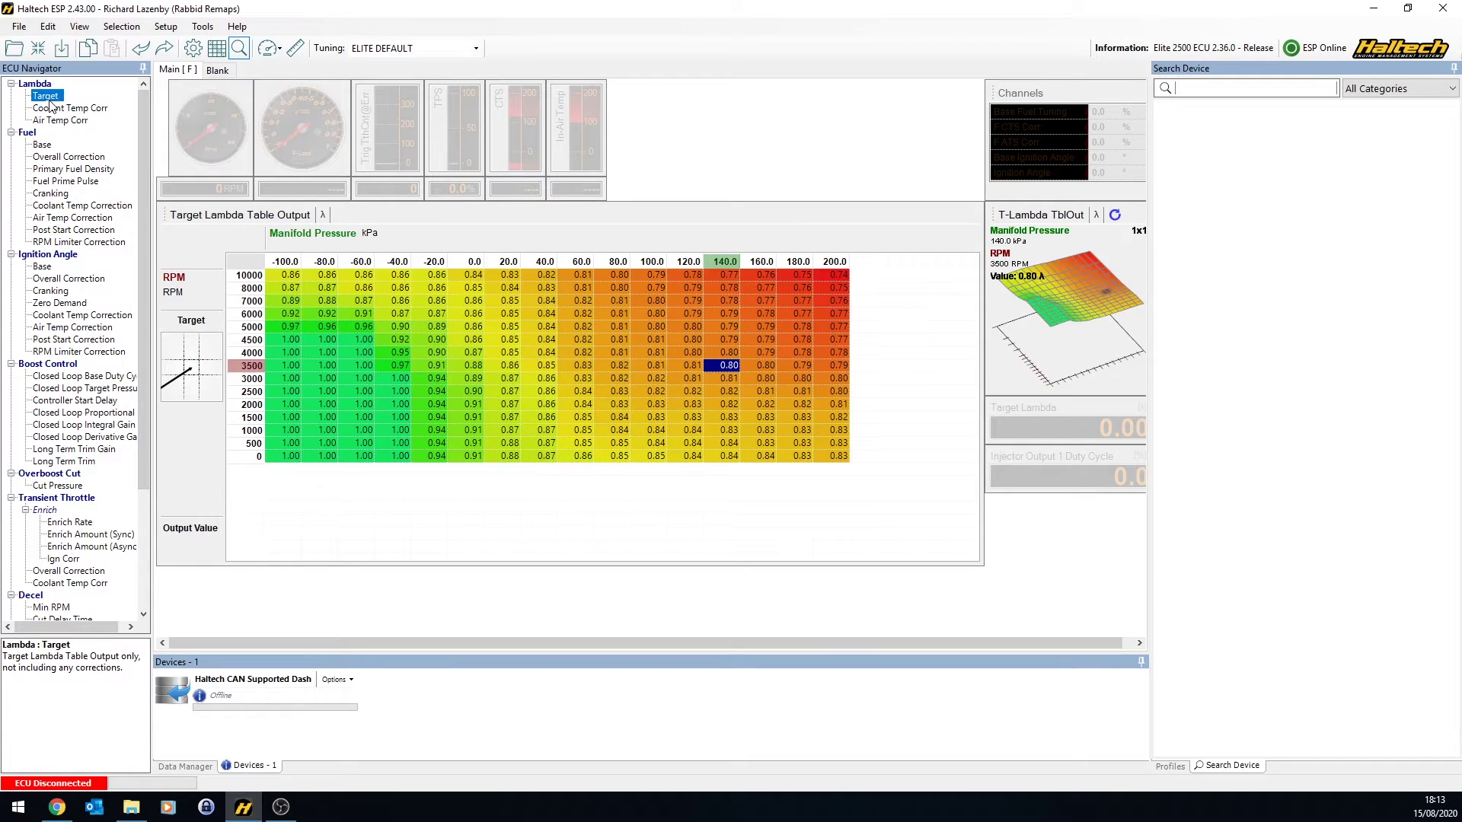
pyautogui.click(43, 145)
pyautogui.click(79, 169)
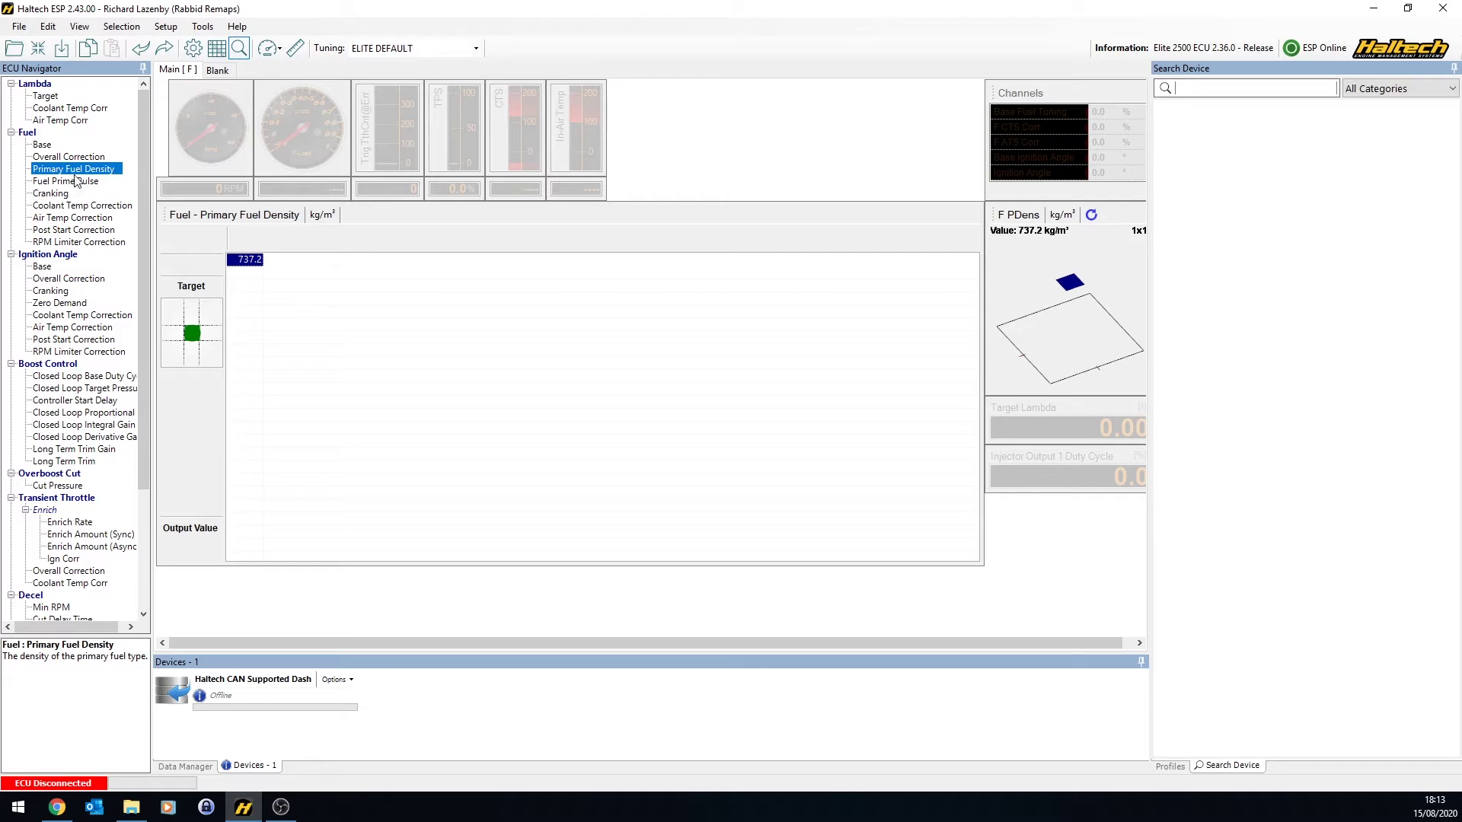
pyautogui.click(217, 48)
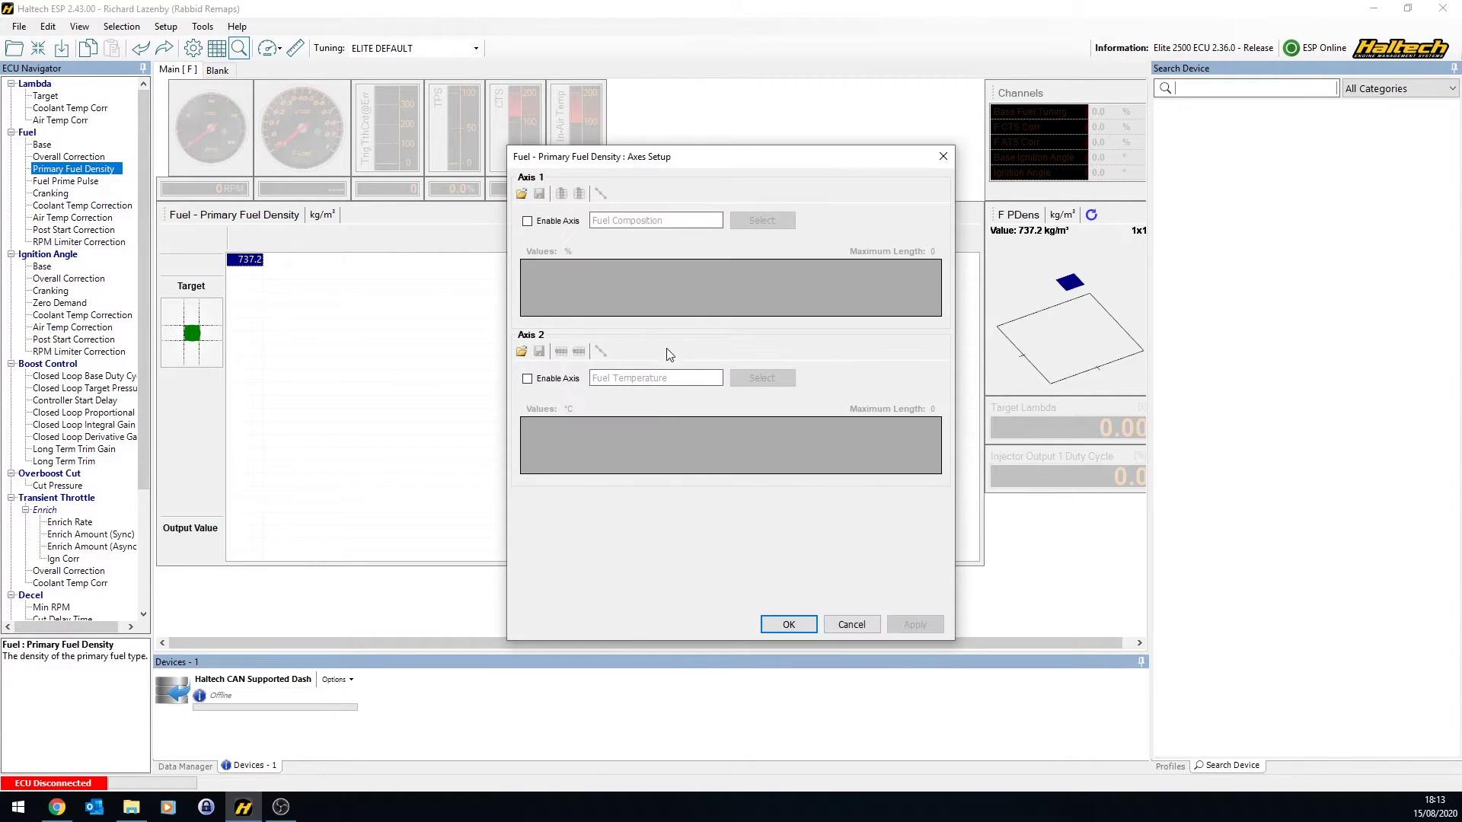
pyautogui.click(528, 221)
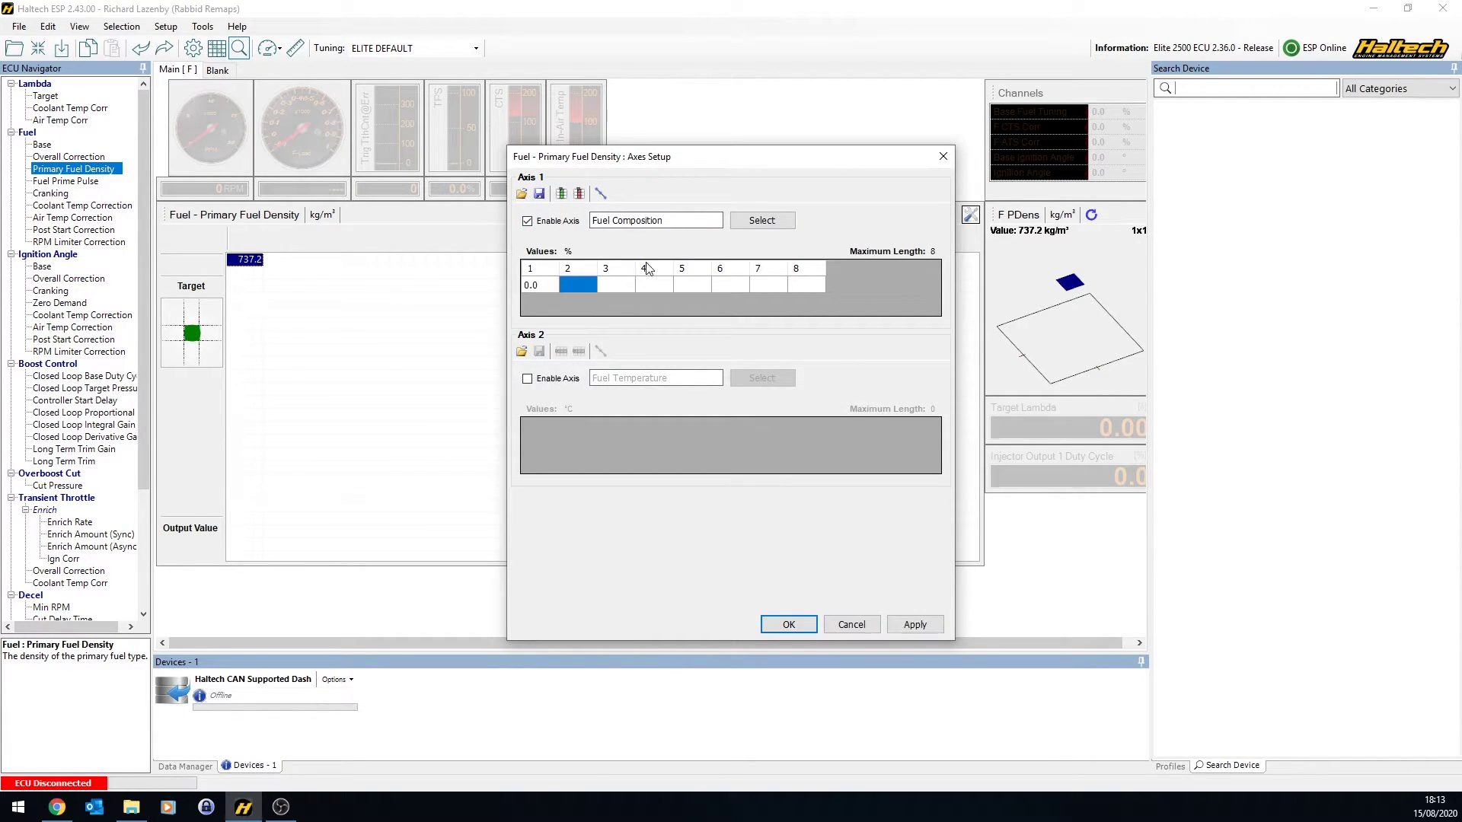
pyautogui.click(557, 224)
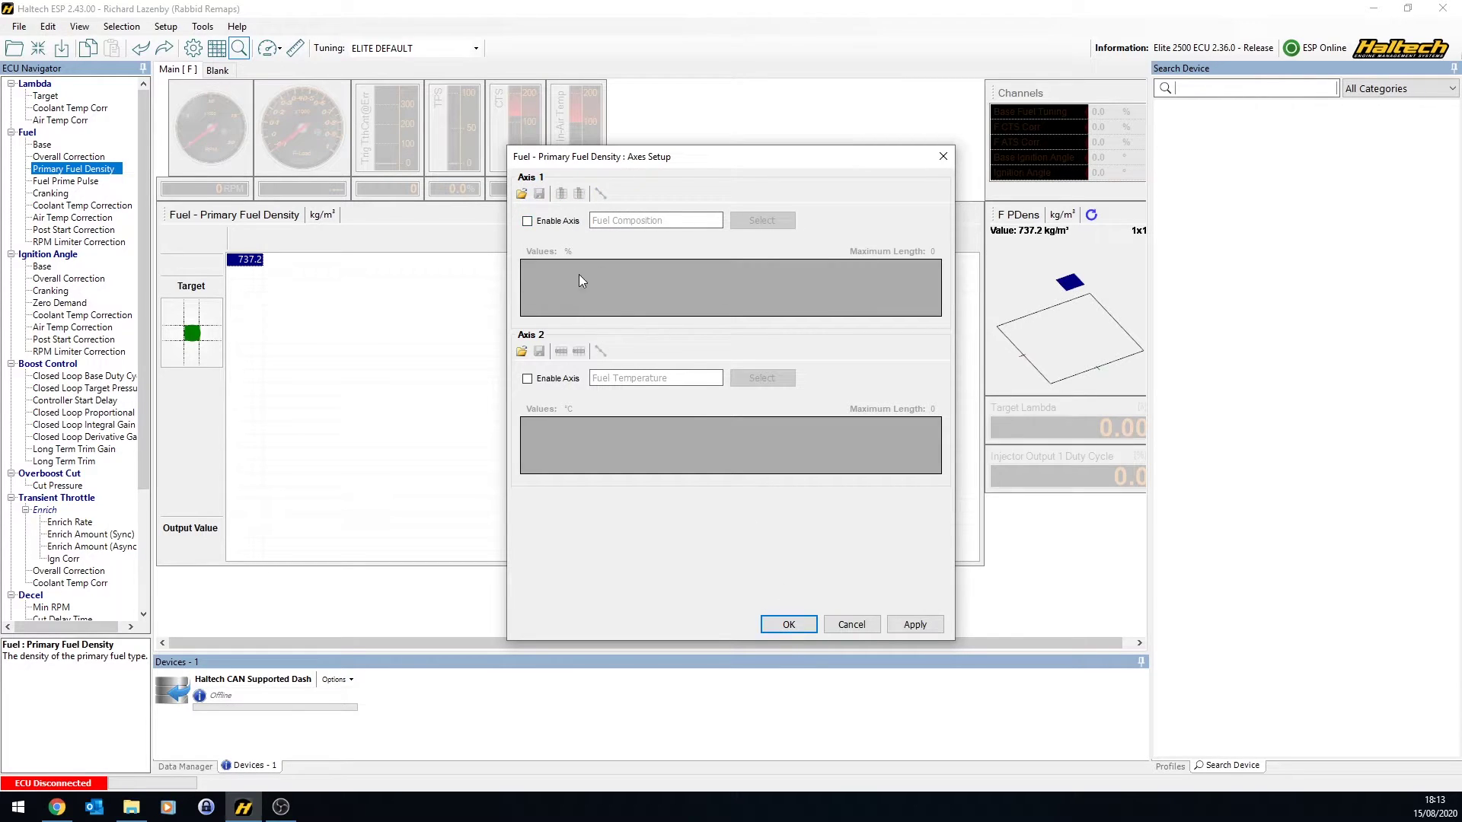
pyautogui.press('space')
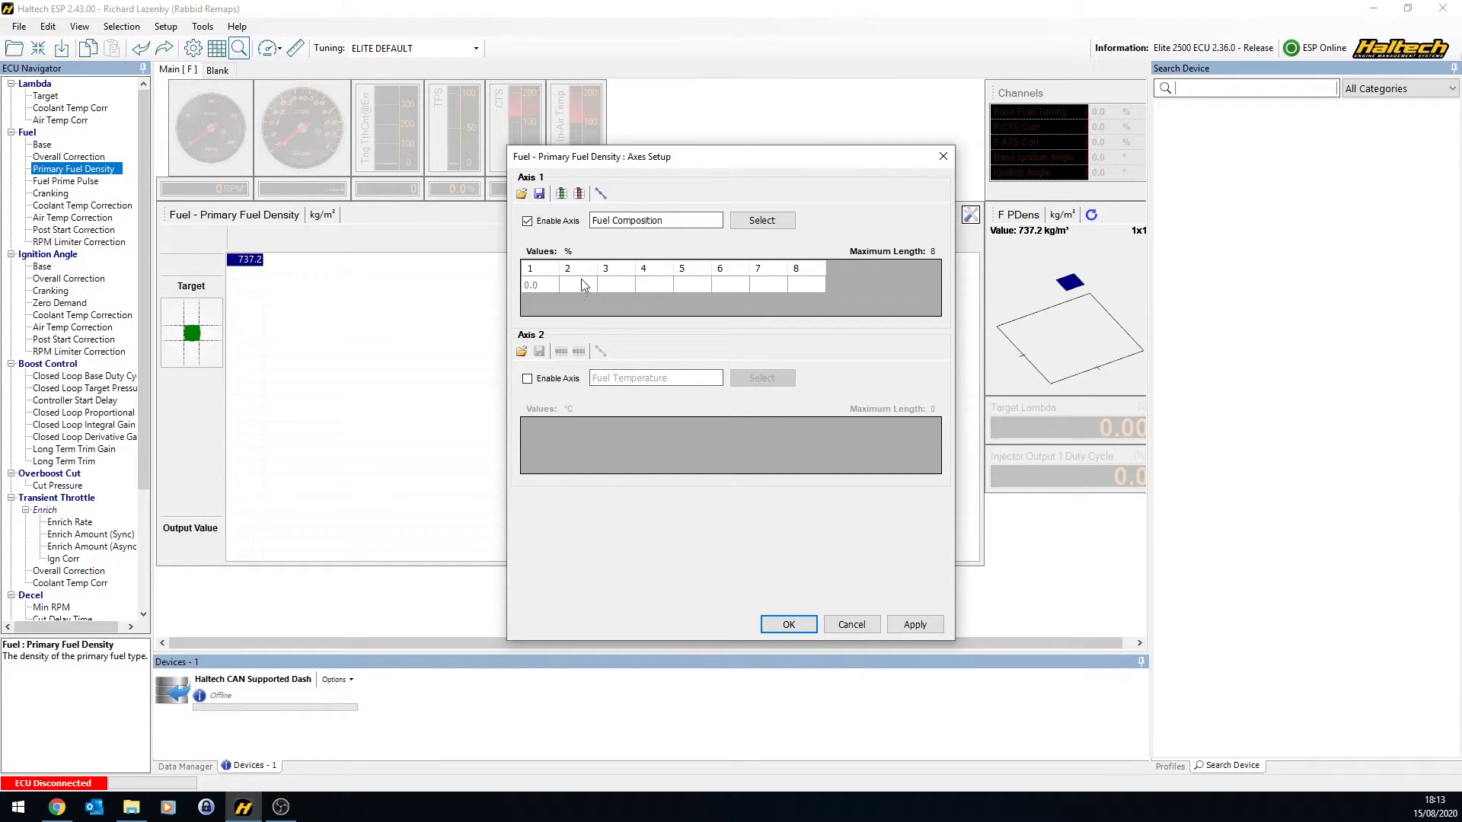
pyautogui.click(572, 226)
pyautogui.click(789, 624)
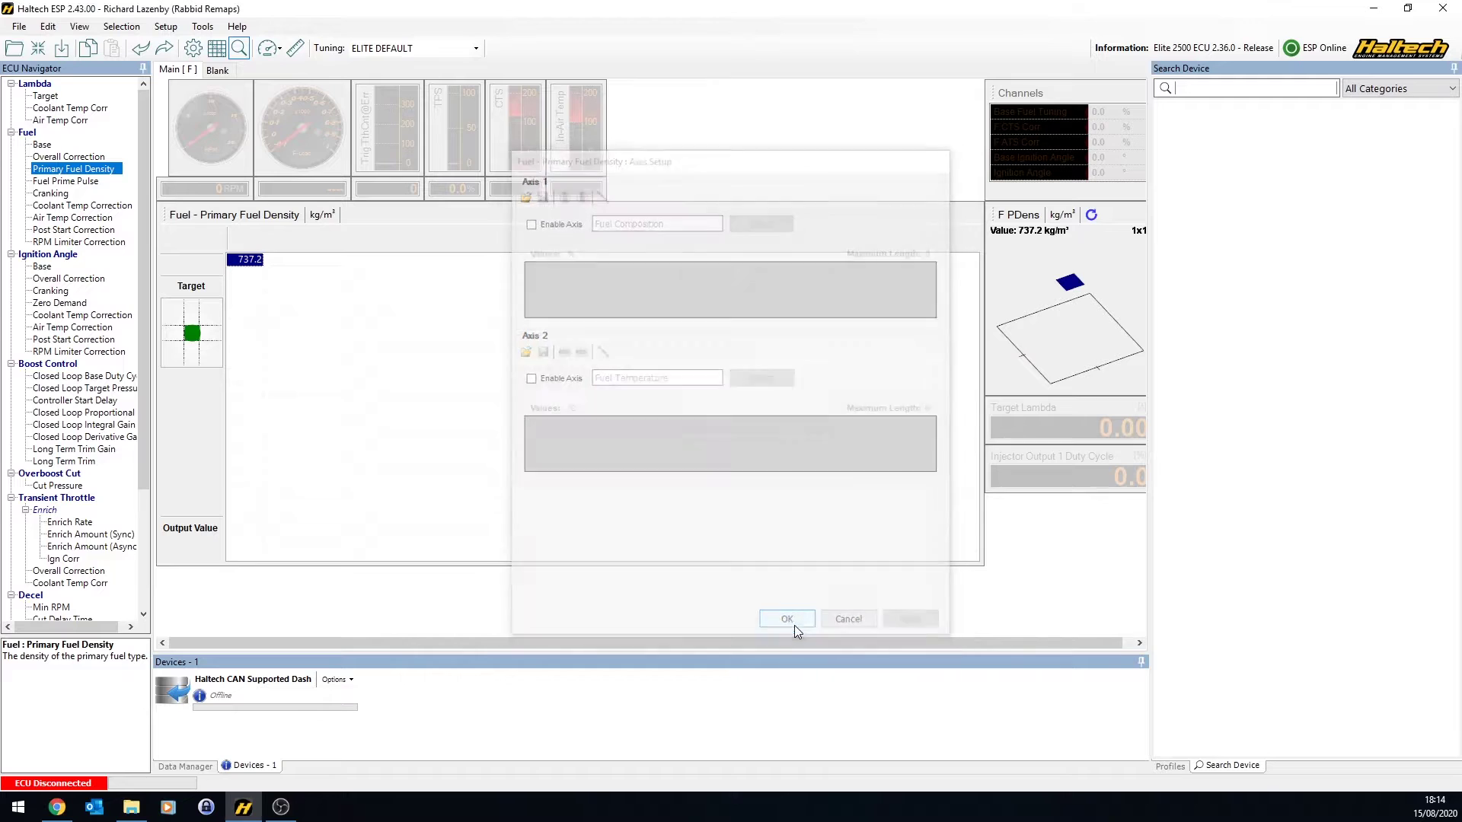
# Step through Fuel Prime Pulse, Cranking, Air Temp, Coolant Temp and Post Start Correction tables.
pyautogui.click(65, 181)
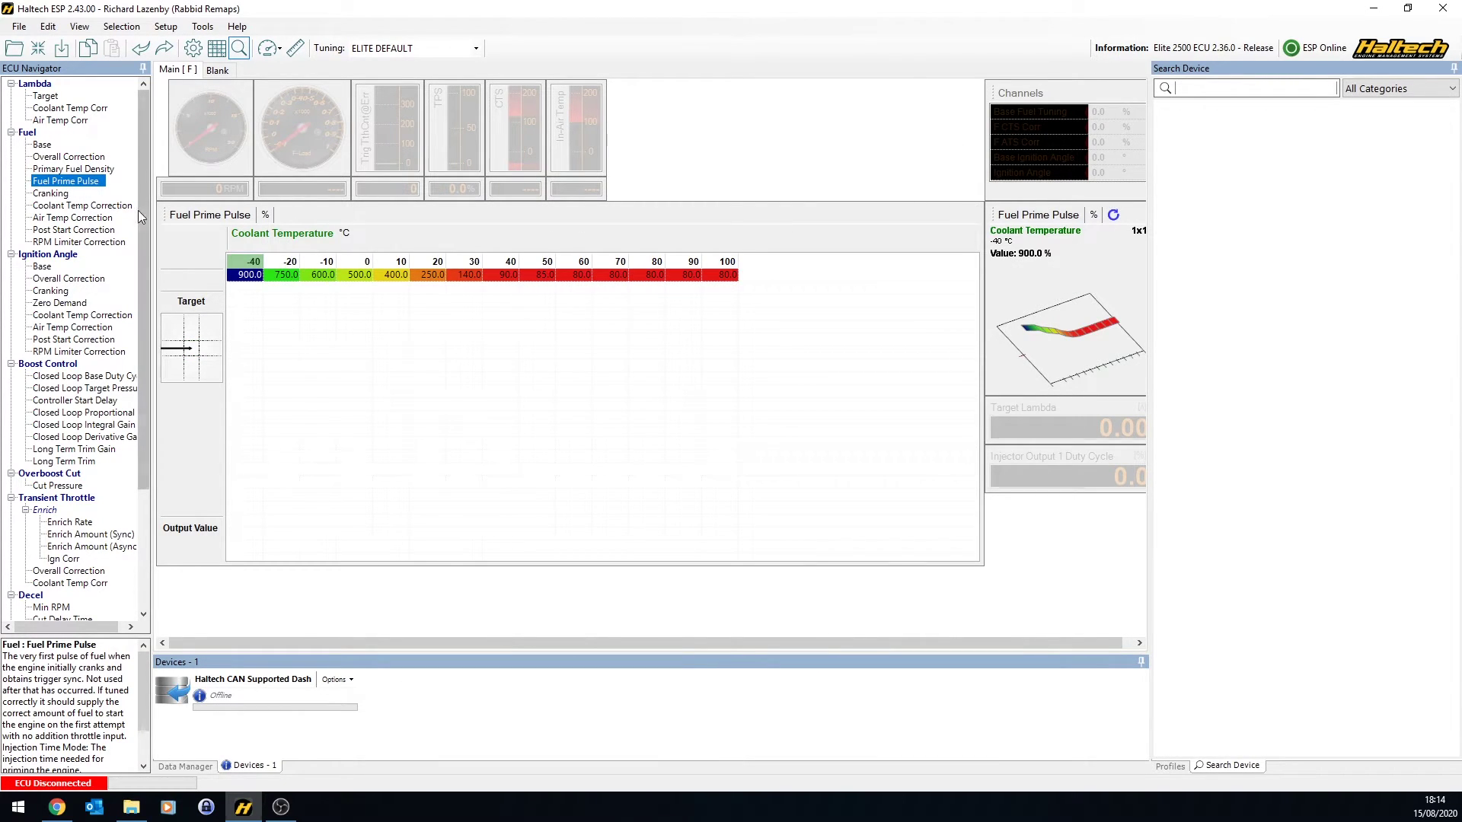
pyautogui.click(61, 195)
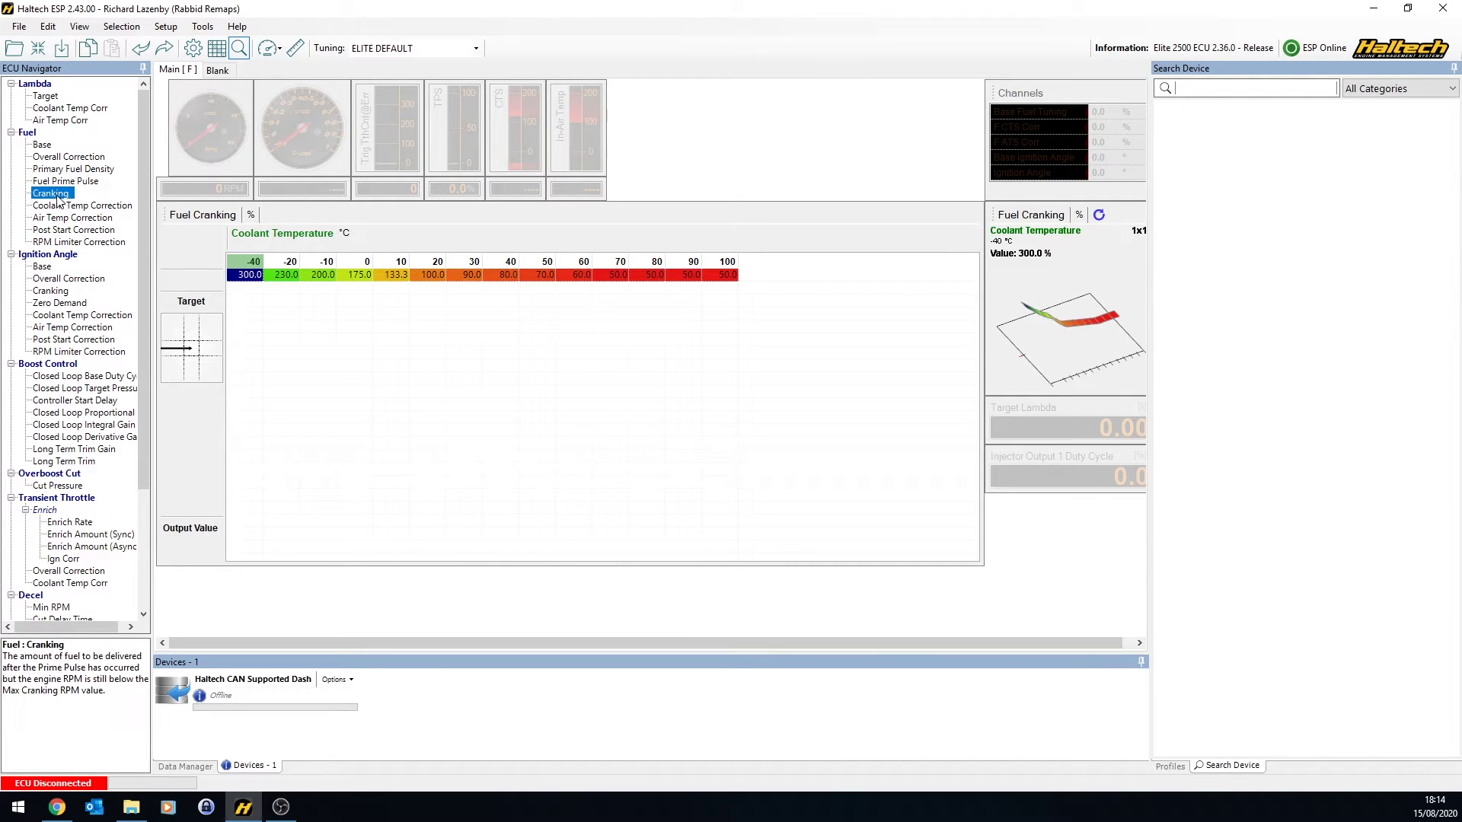
pyautogui.click(83, 220)
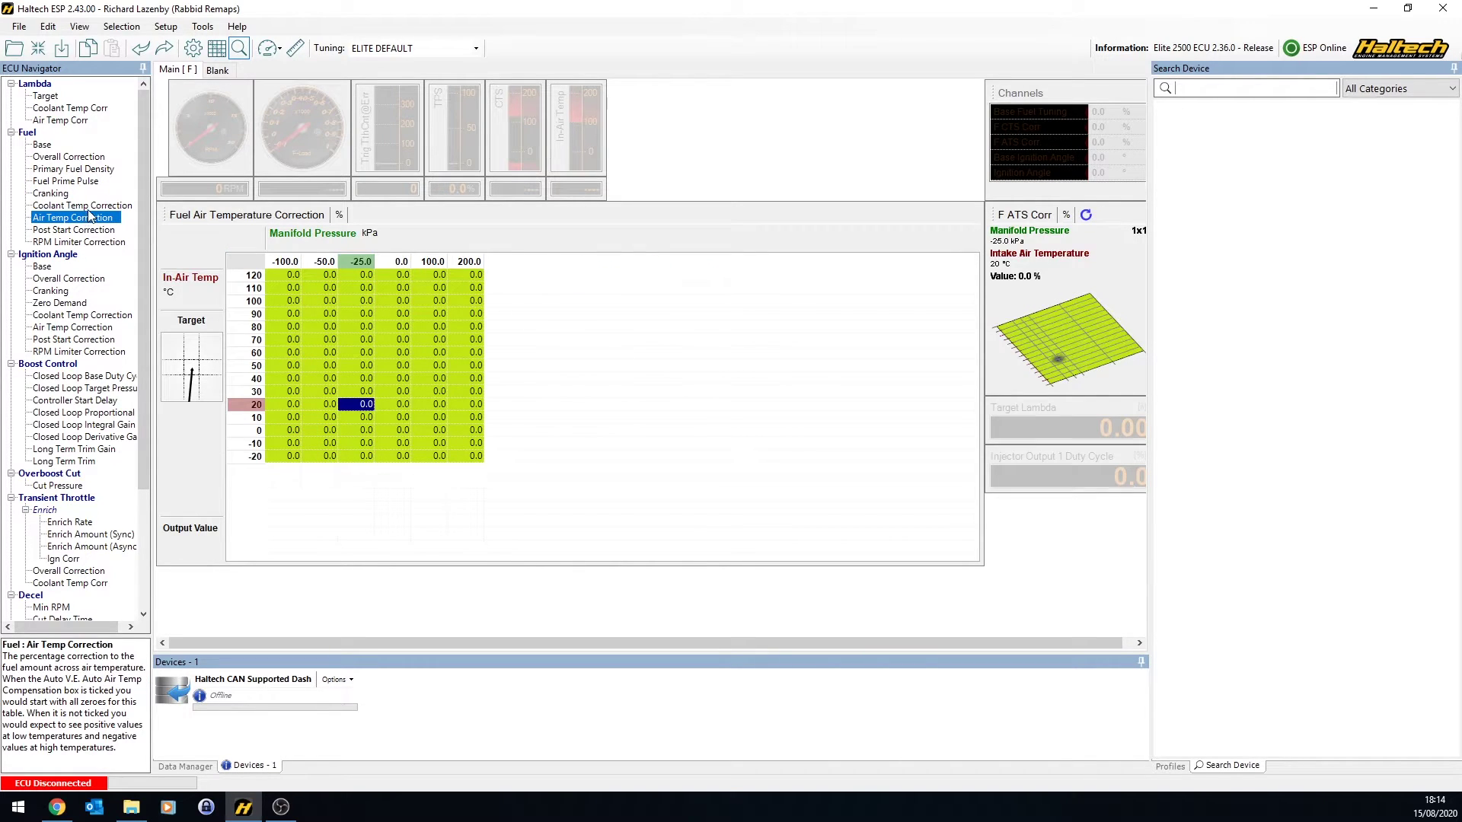
pyautogui.click(87, 206)
pyautogui.click(90, 219)
pyautogui.click(96, 229)
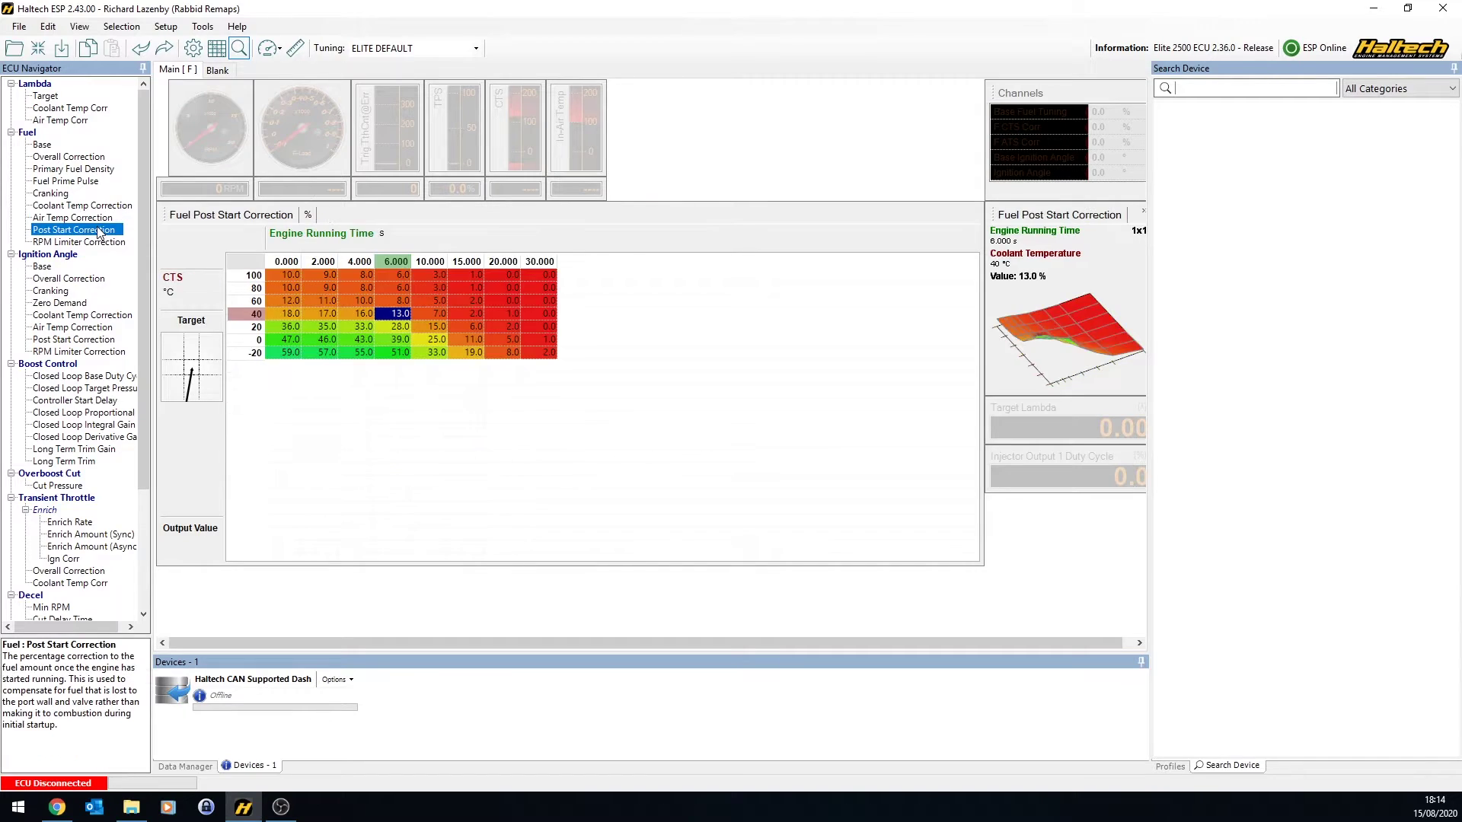
# Inspect Post Start Correction's axis setup unchanged, then view RPM Limiter Correction and Zero Demand ignition.
pyautogui.click(239, 49)
pyautogui.click(320, 352)
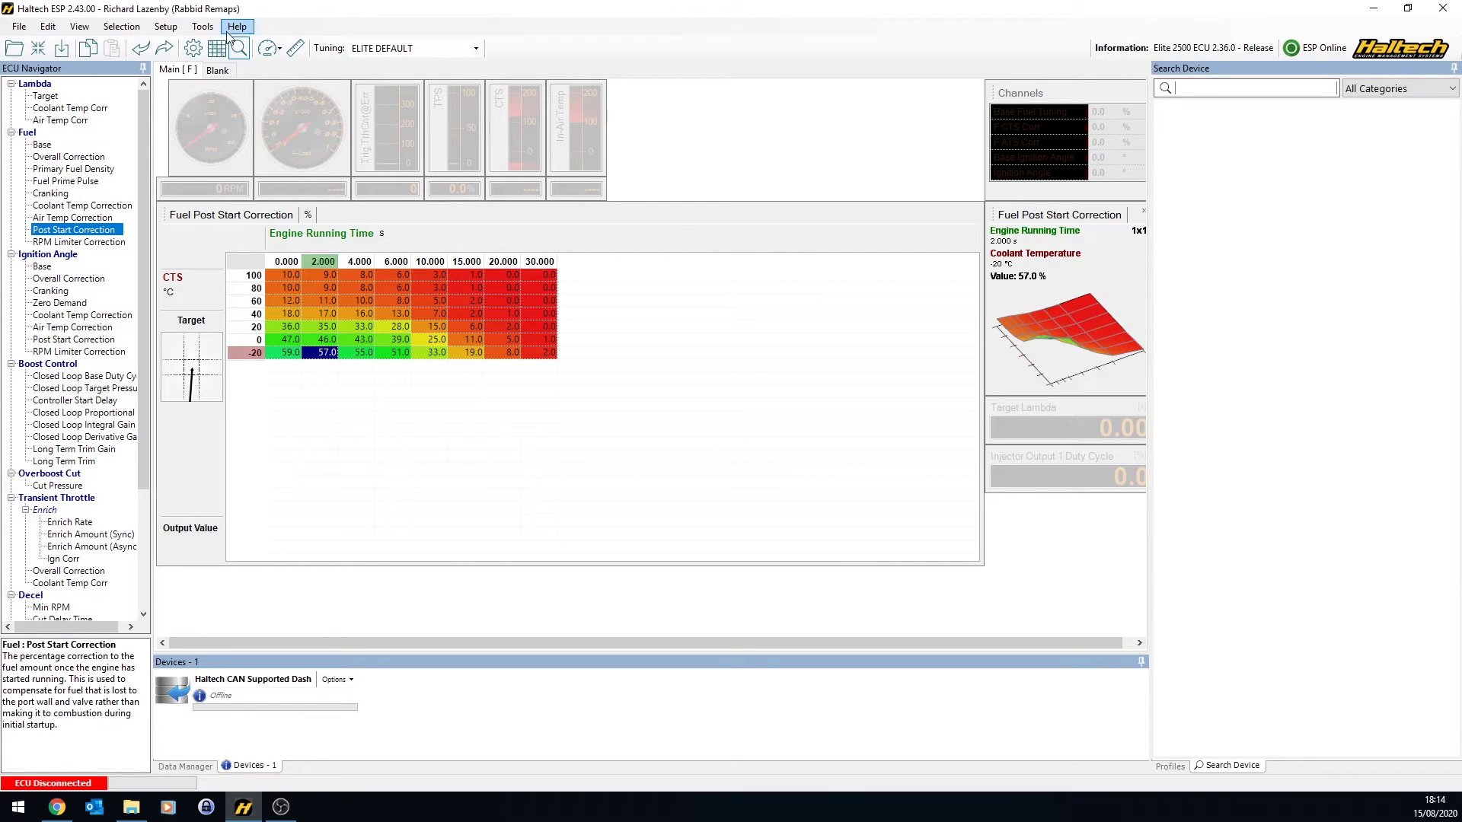
pyautogui.click(217, 48)
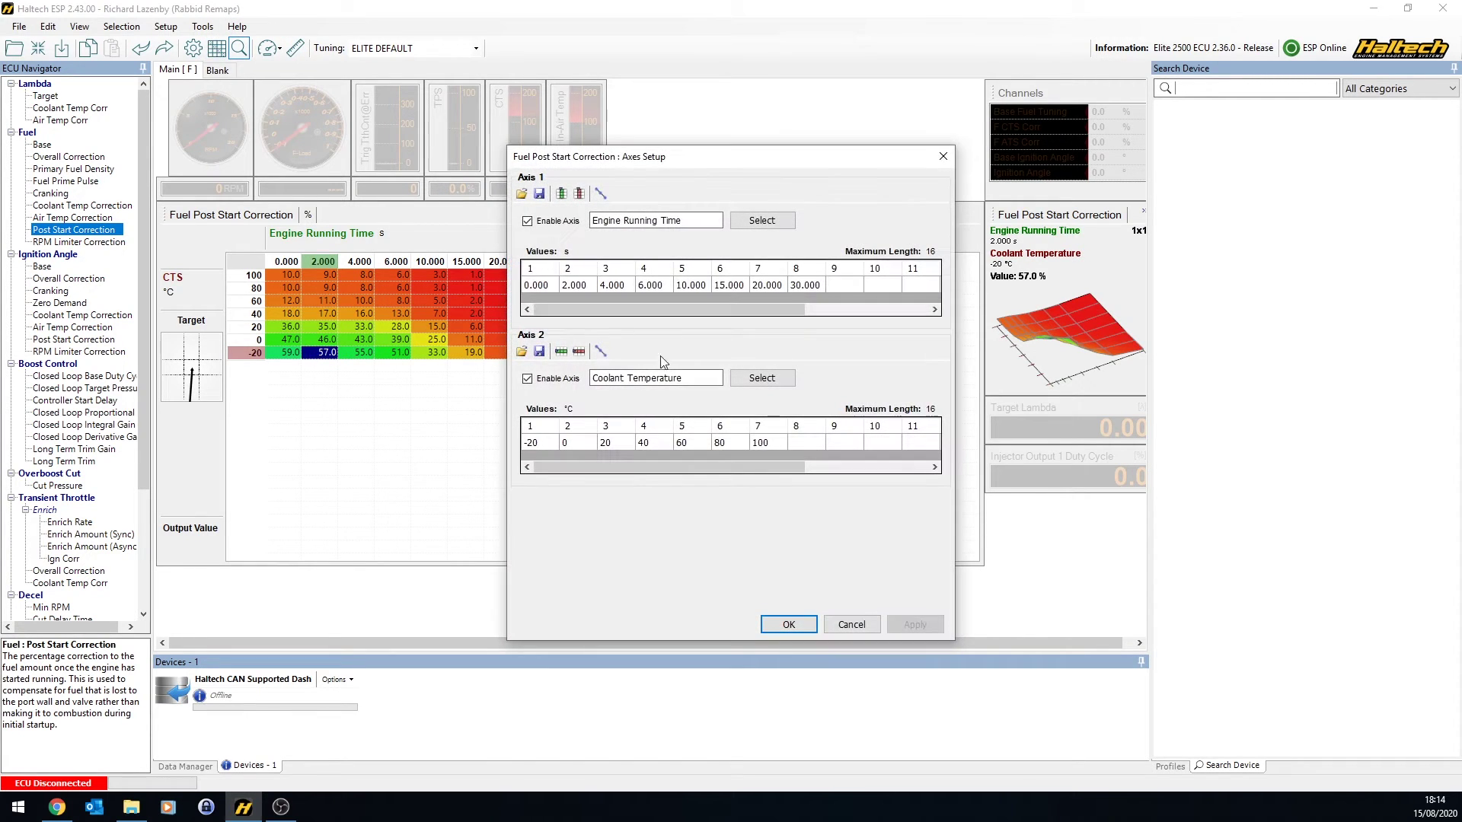
pyautogui.click(852, 625)
pyautogui.click(97, 242)
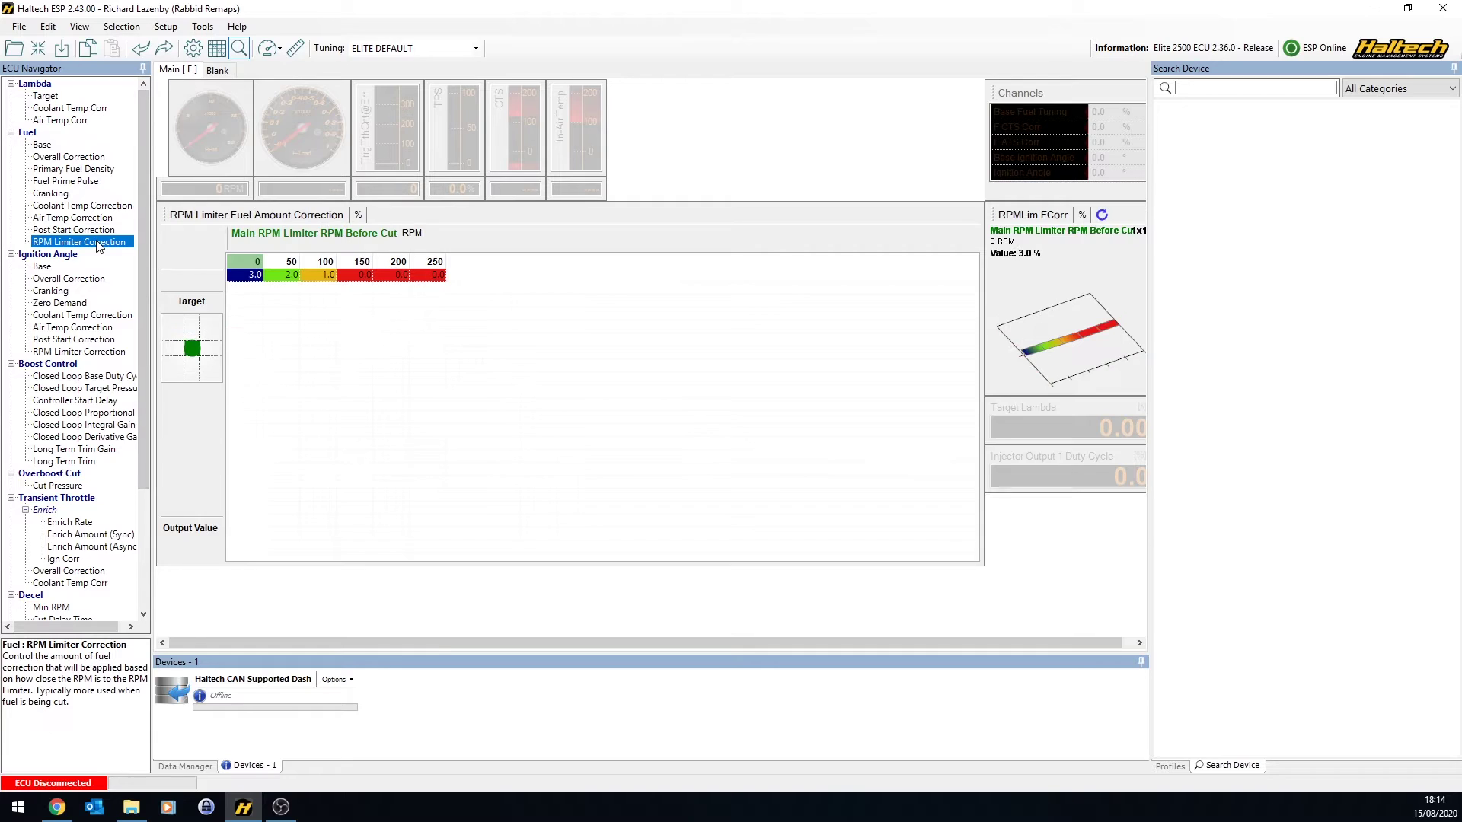
pyautogui.click(64, 304)
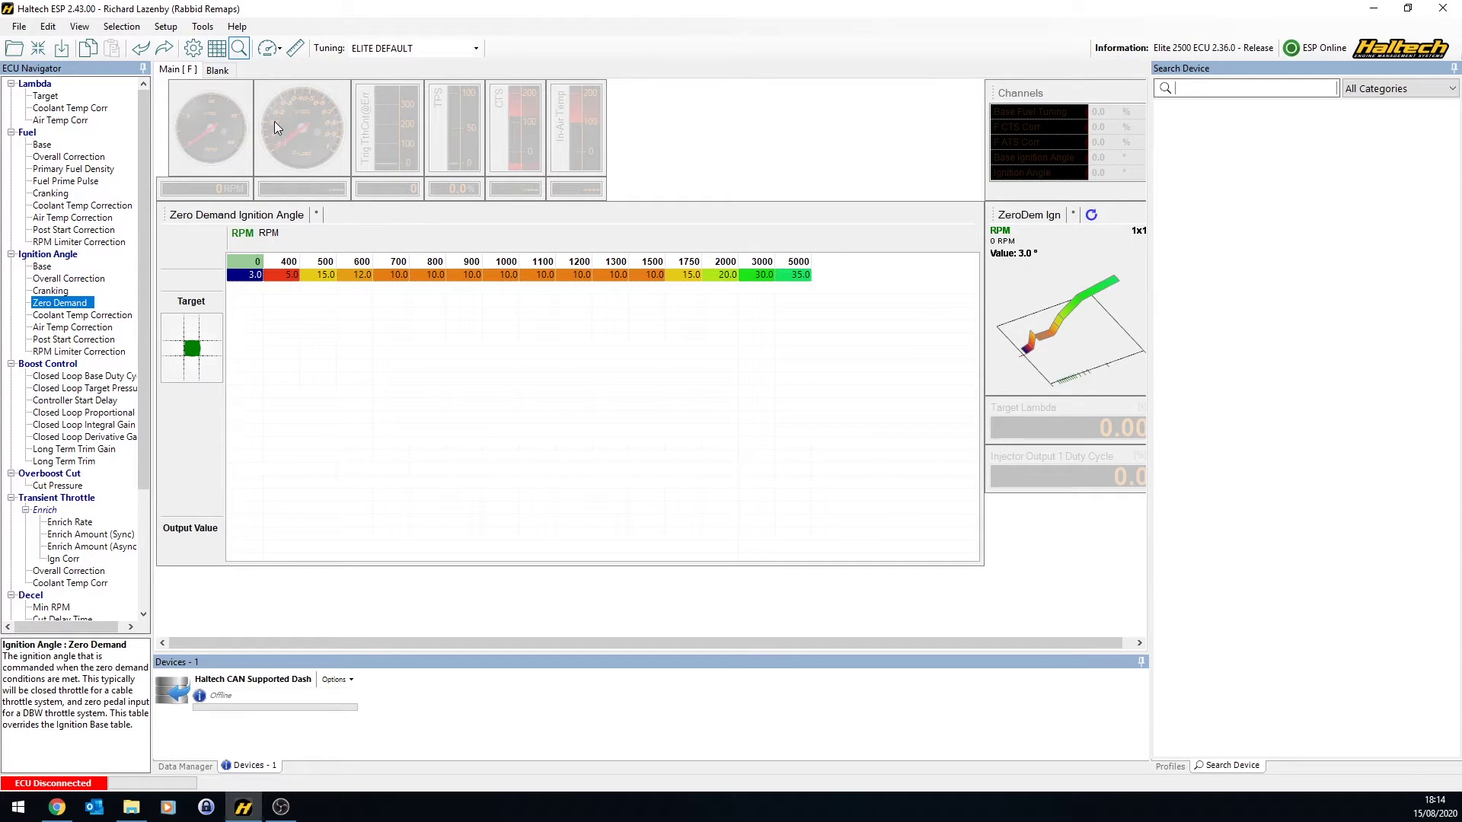
pyautogui.click(218, 49)
pyautogui.click(528, 379)
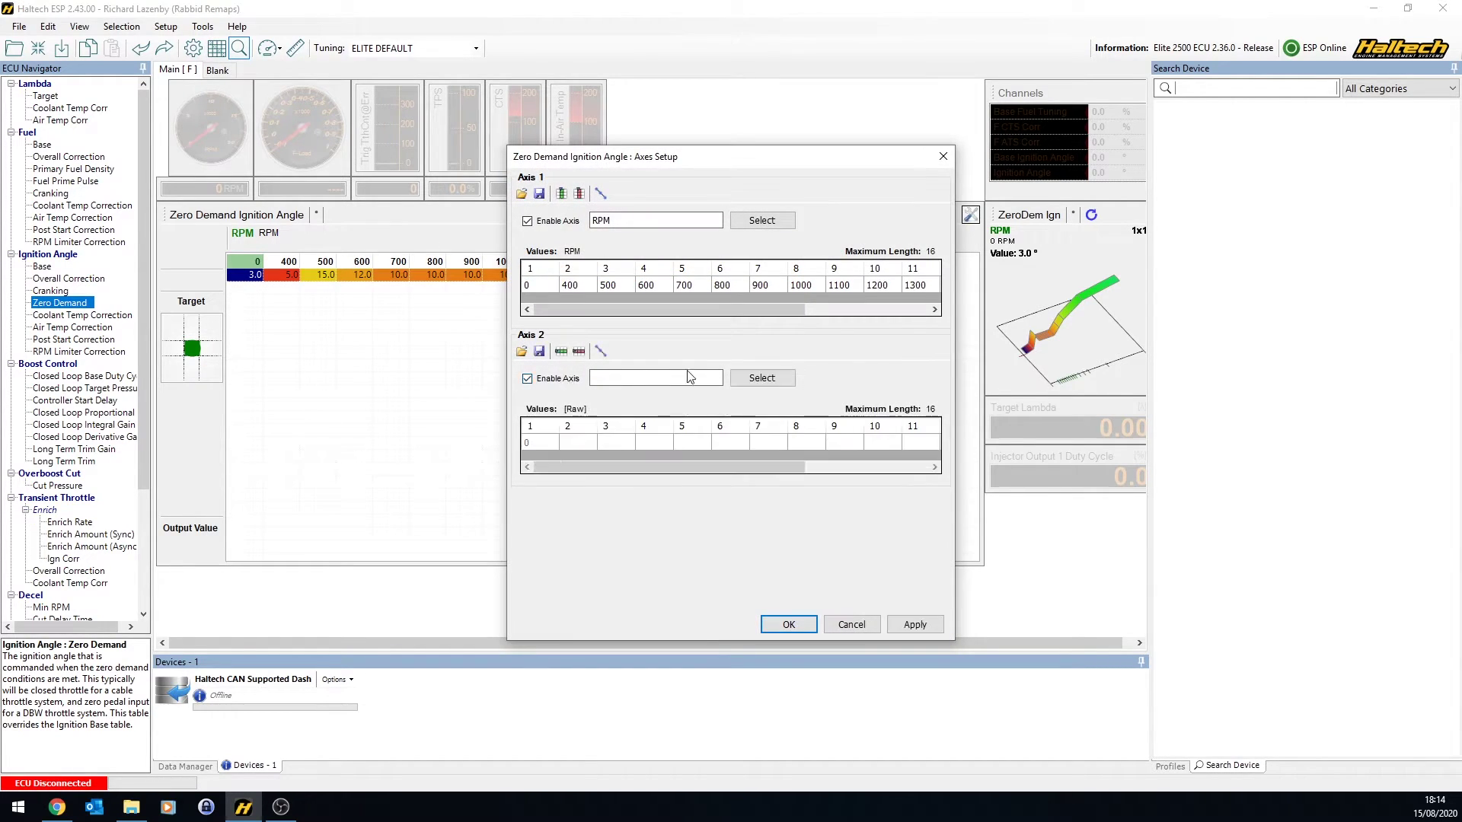
pyautogui.click(759, 380)
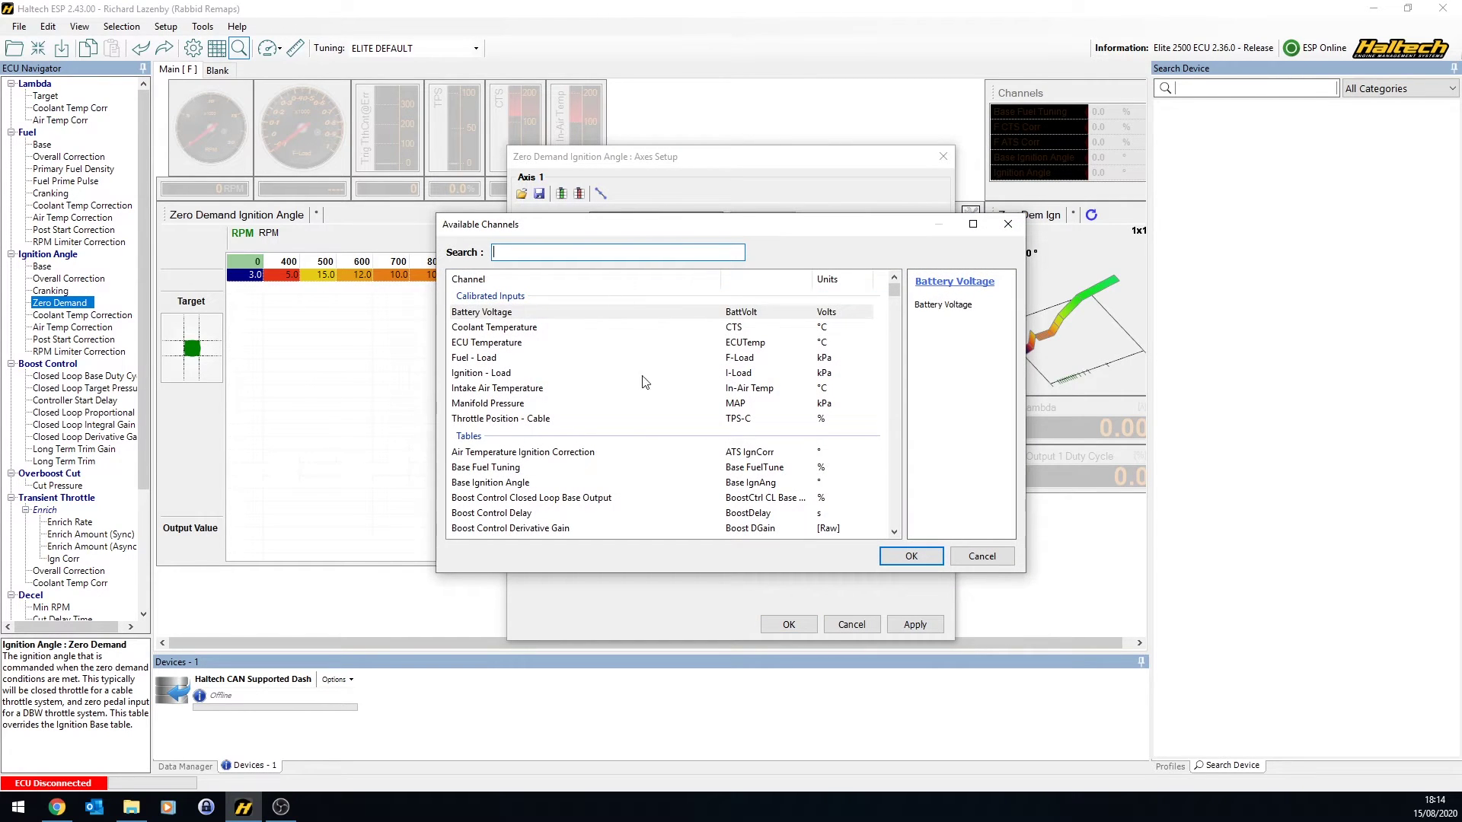
pyautogui.click(982, 555)
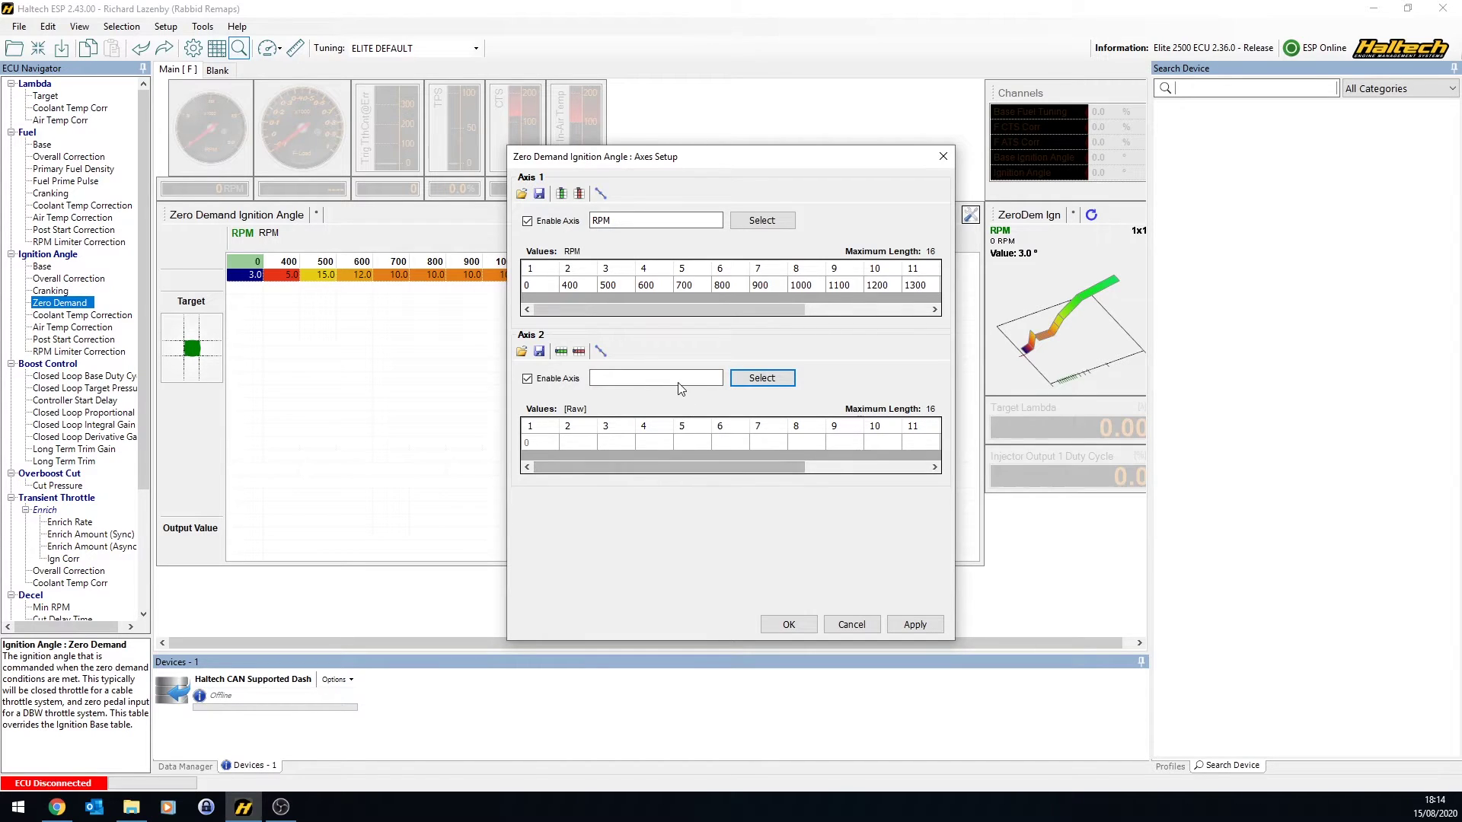
pyautogui.click(867, 629)
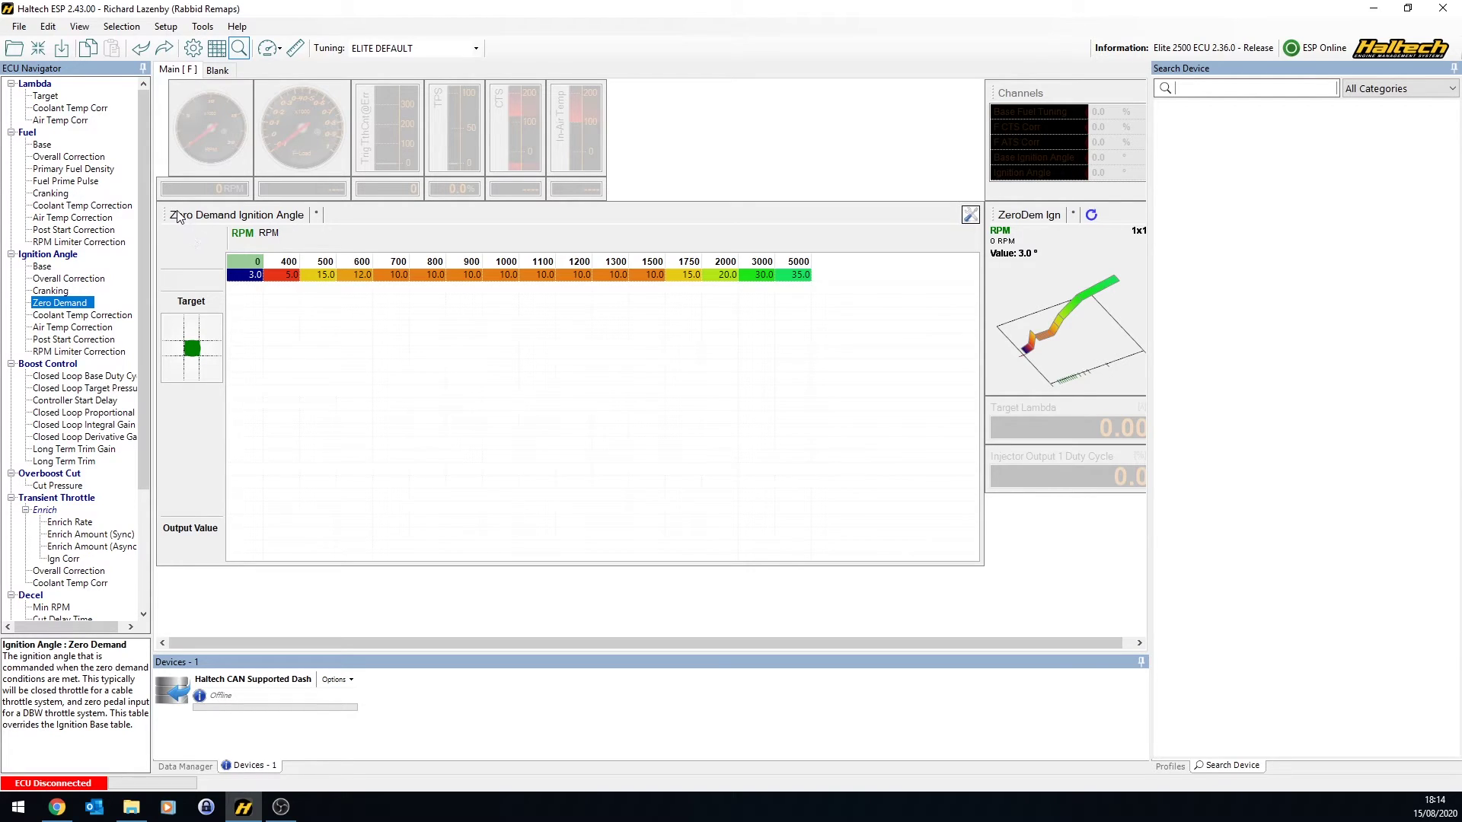
# In Main Setup's Functions list, enable Generic Output 1.
pyautogui.click(142, 594)
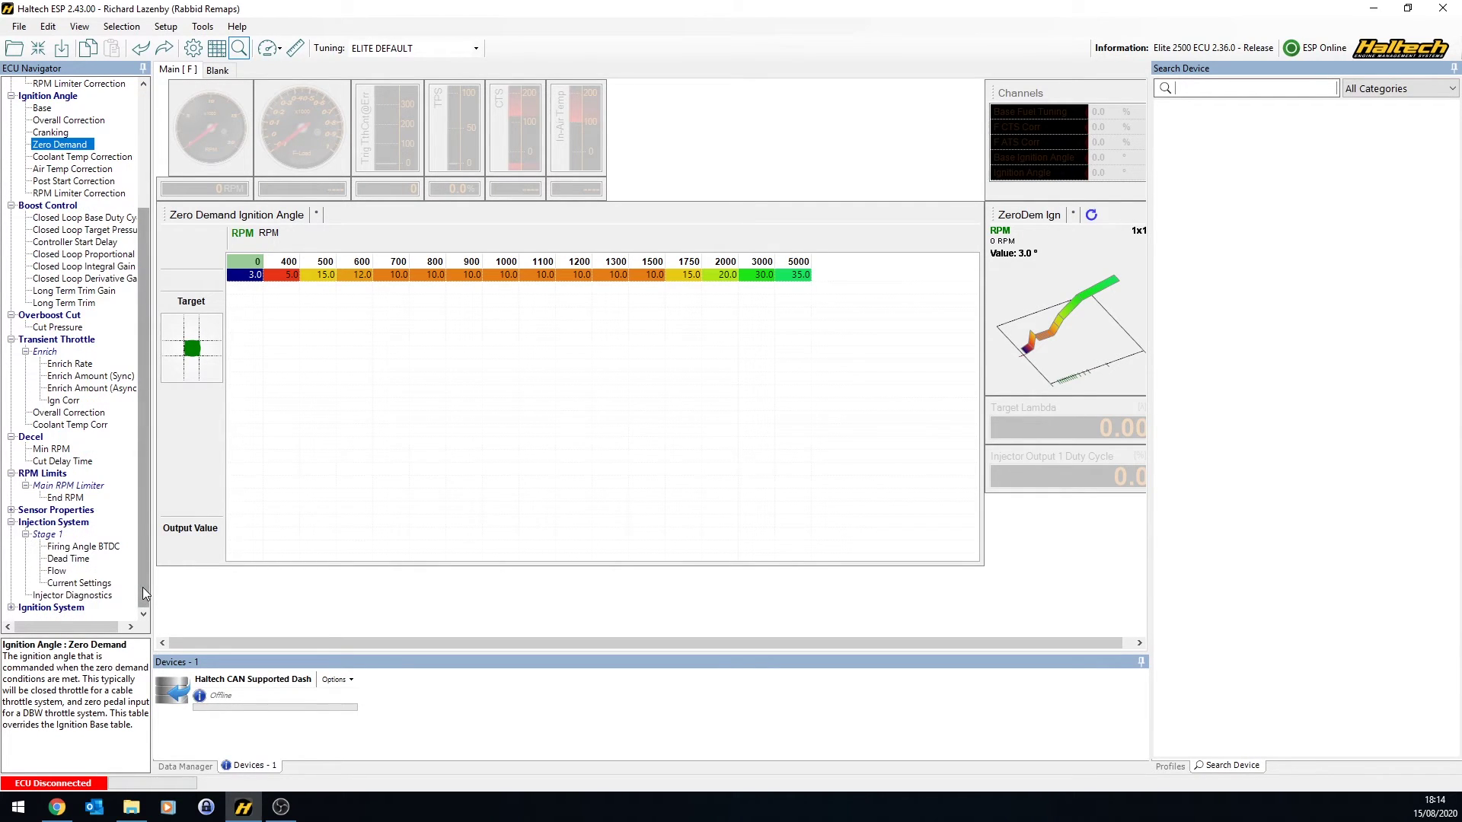
pyautogui.scroll(4, 143, 587)
pyautogui.click(192, 48)
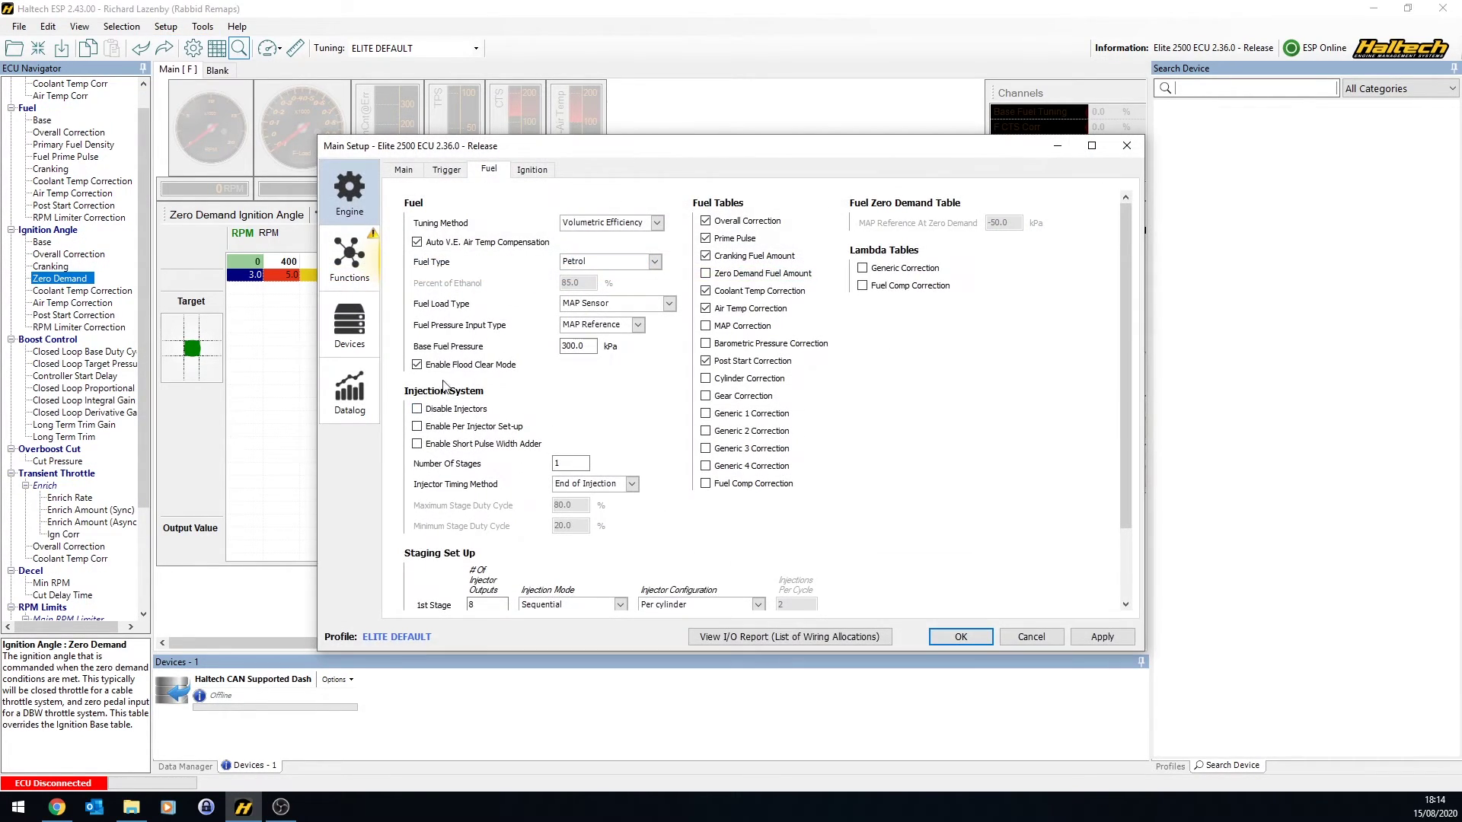
pyautogui.click(347, 259)
pyautogui.moveTo(586, 241); pyautogui.dragTo(586, 326)
pyautogui.moveTo(588, 444); pyautogui.dragTo(587, 483)
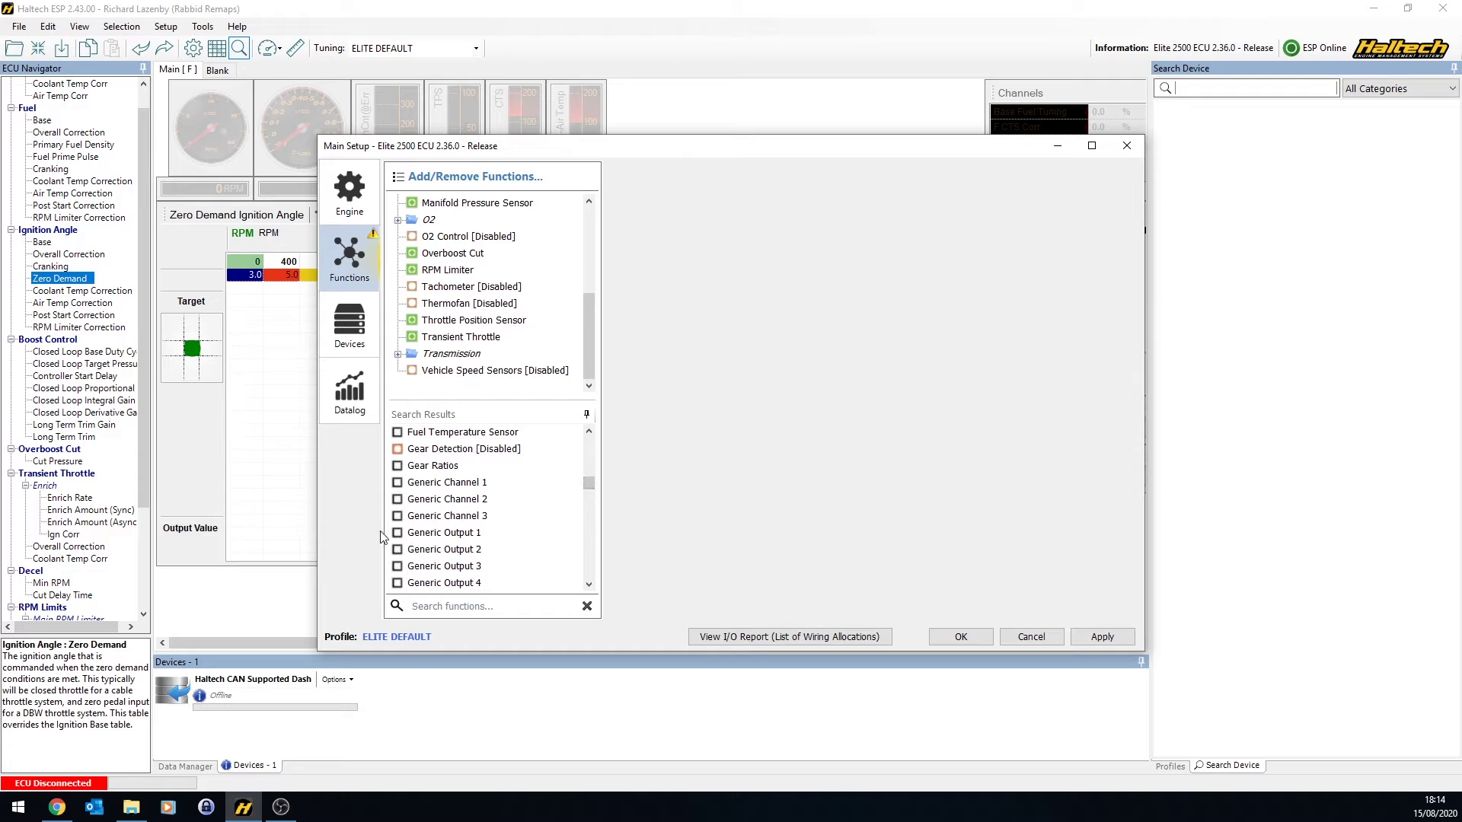
pyautogui.click(396, 532)
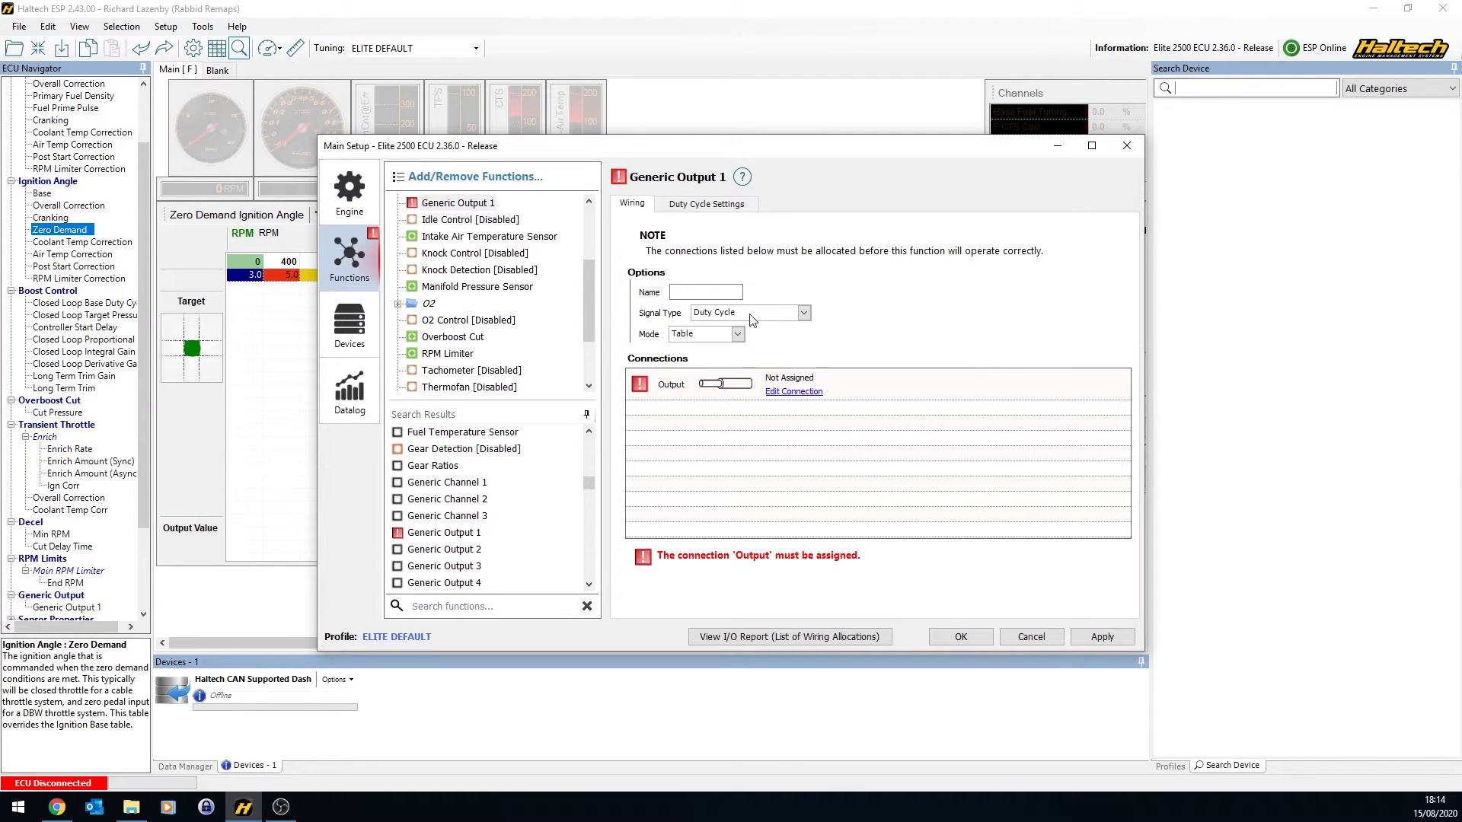
# Name the output 'Test', keep Duty Cycle and Table mode, connect it to pin A31 STEP1 P1, and save.
pyautogui.write('Test')
pyautogui.click(706, 313)
pyautogui.click(780, 299)
pyautogui.click(706, 337)
pyautogui.click(807, 324)
pyautogui.click(799, 393)
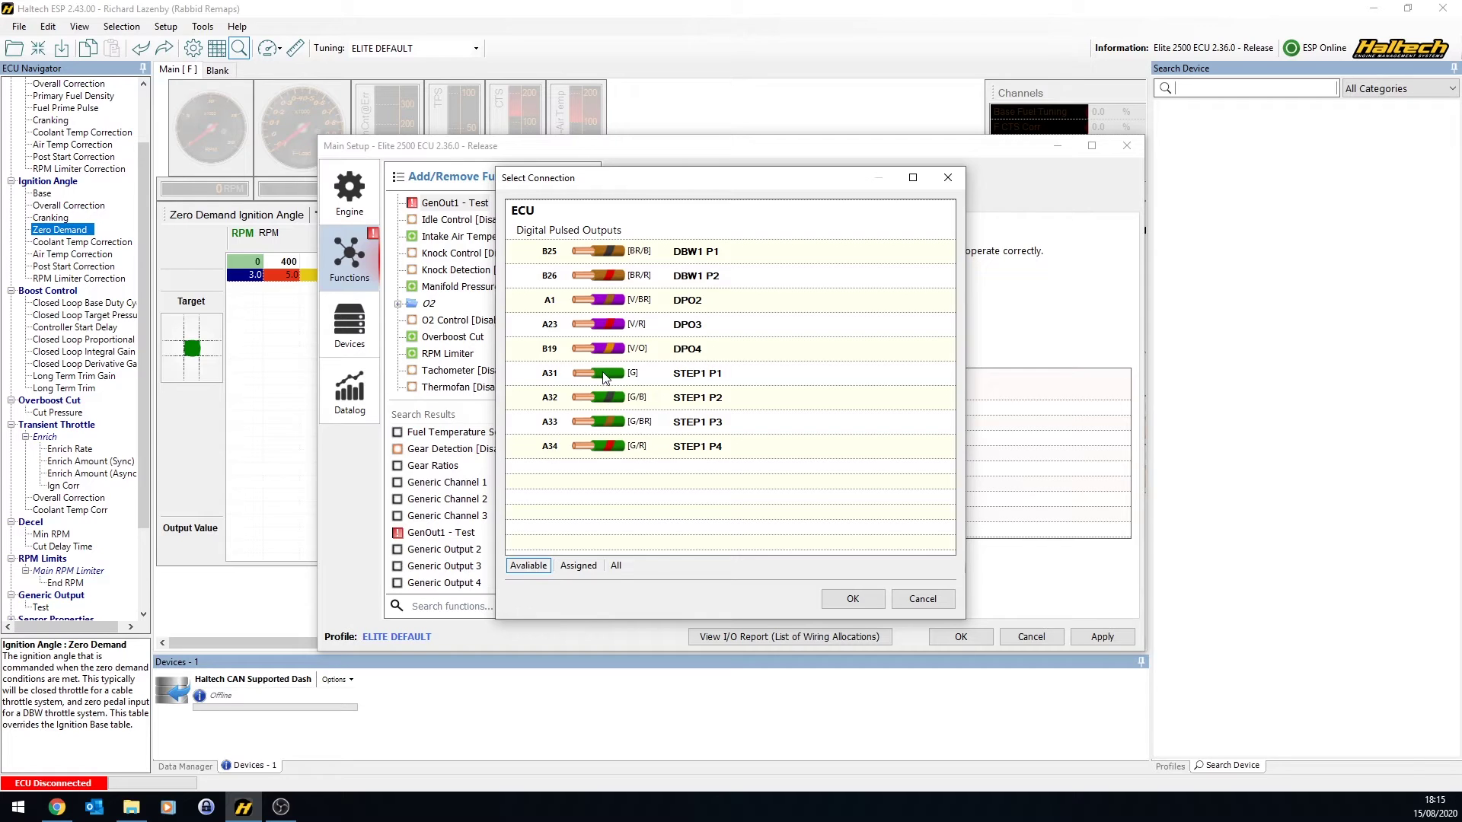
pyautogui.click(727, 373)
pyautogui.click(853, 599)
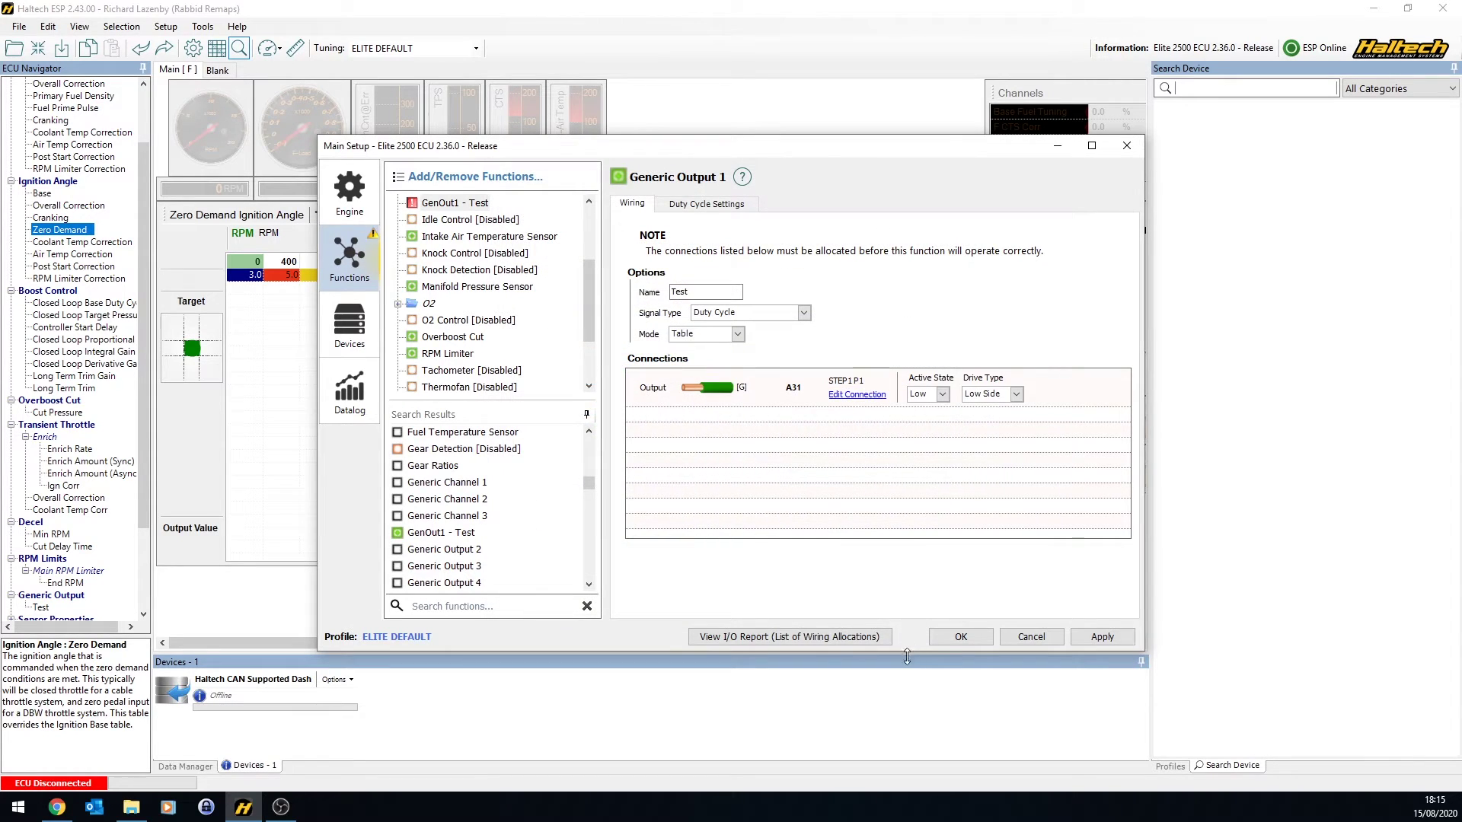
pyautogui.click(961, 637)
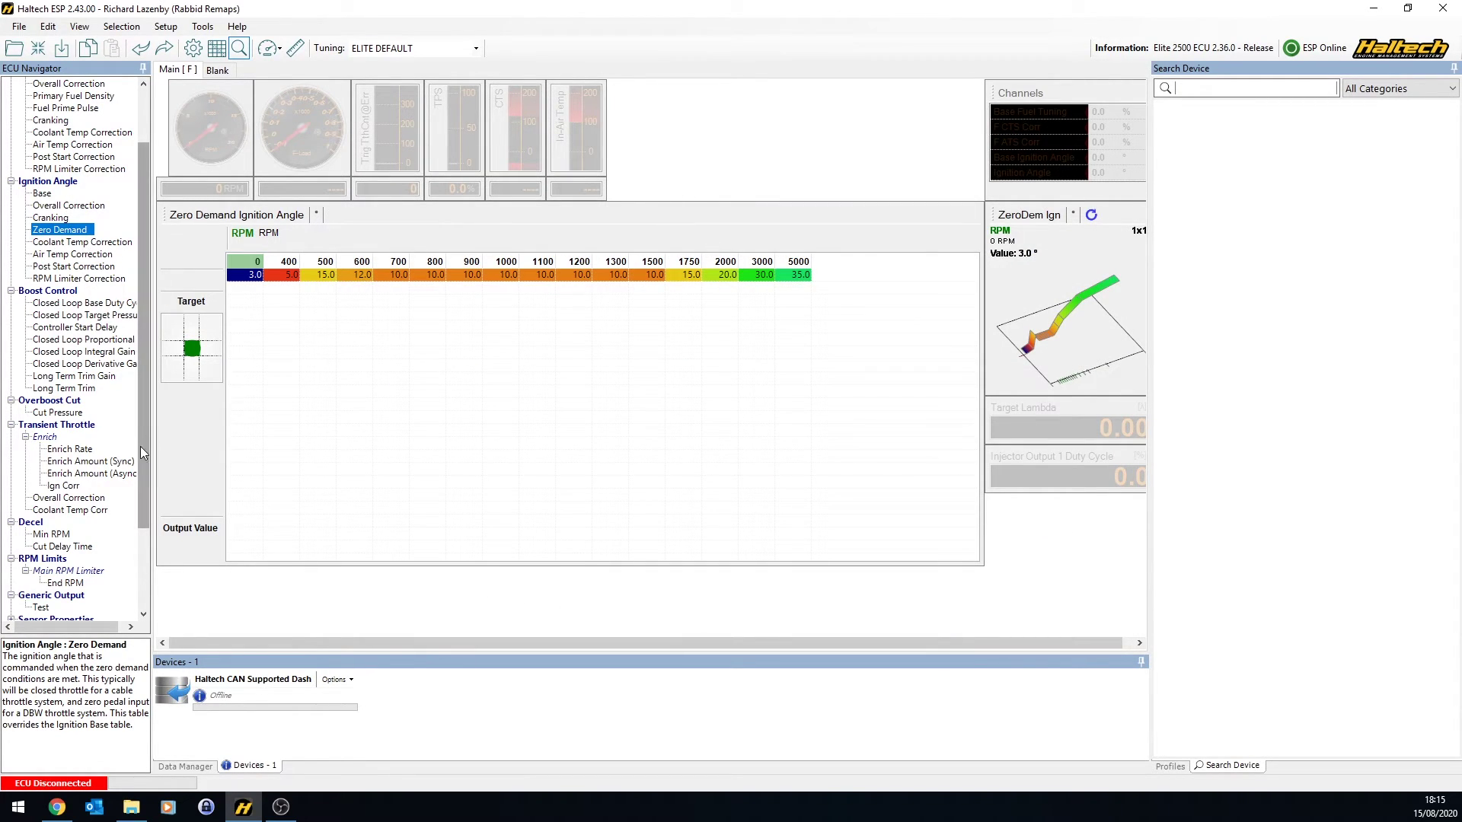
# Enable both axes on the Test table and add 0 and 100 kPa manifold pressure breakpoints.
pyautogui.scroll(-3, 140, 446)
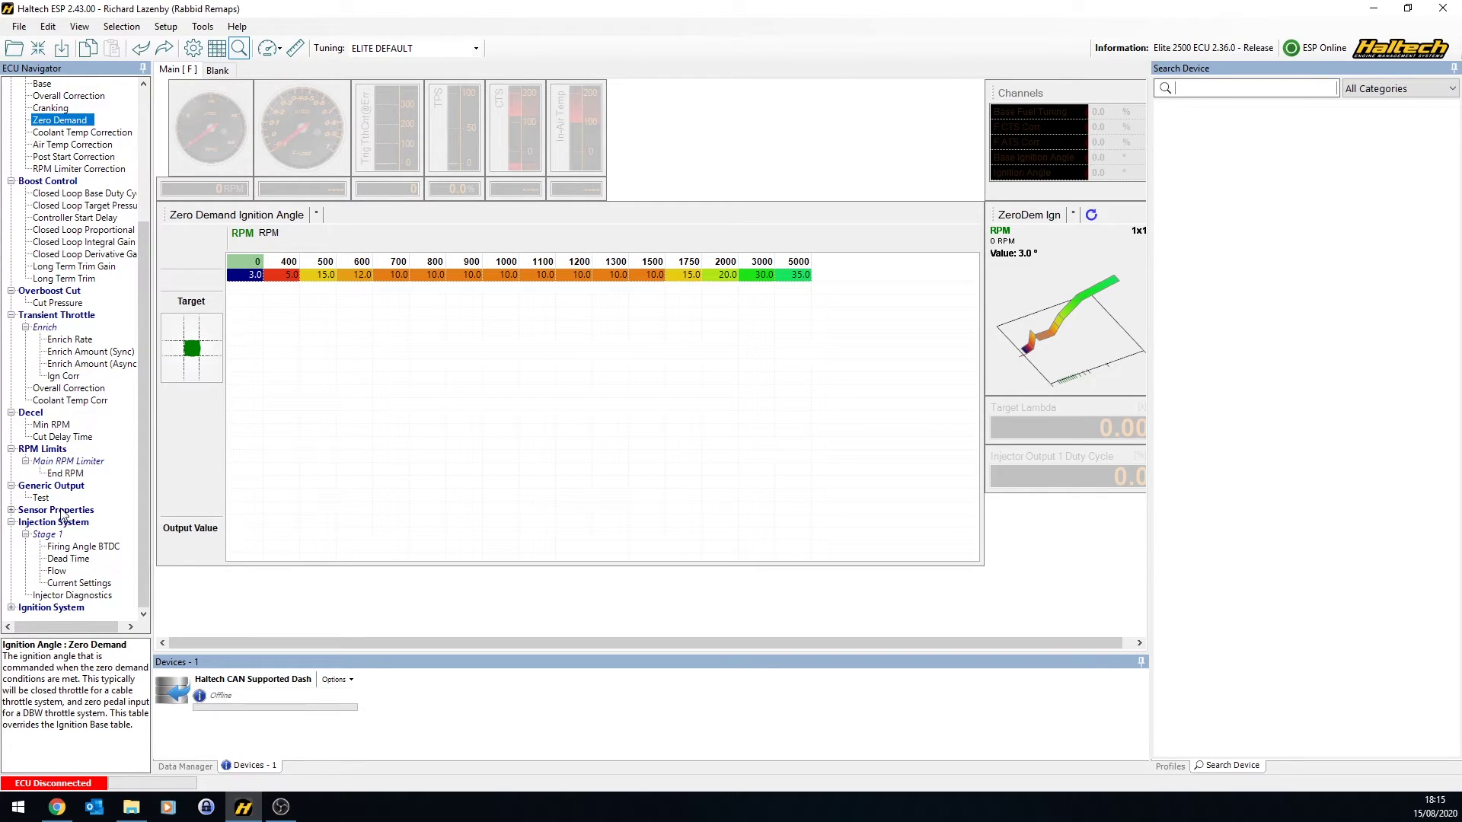
pyautogui.click(40, 498)
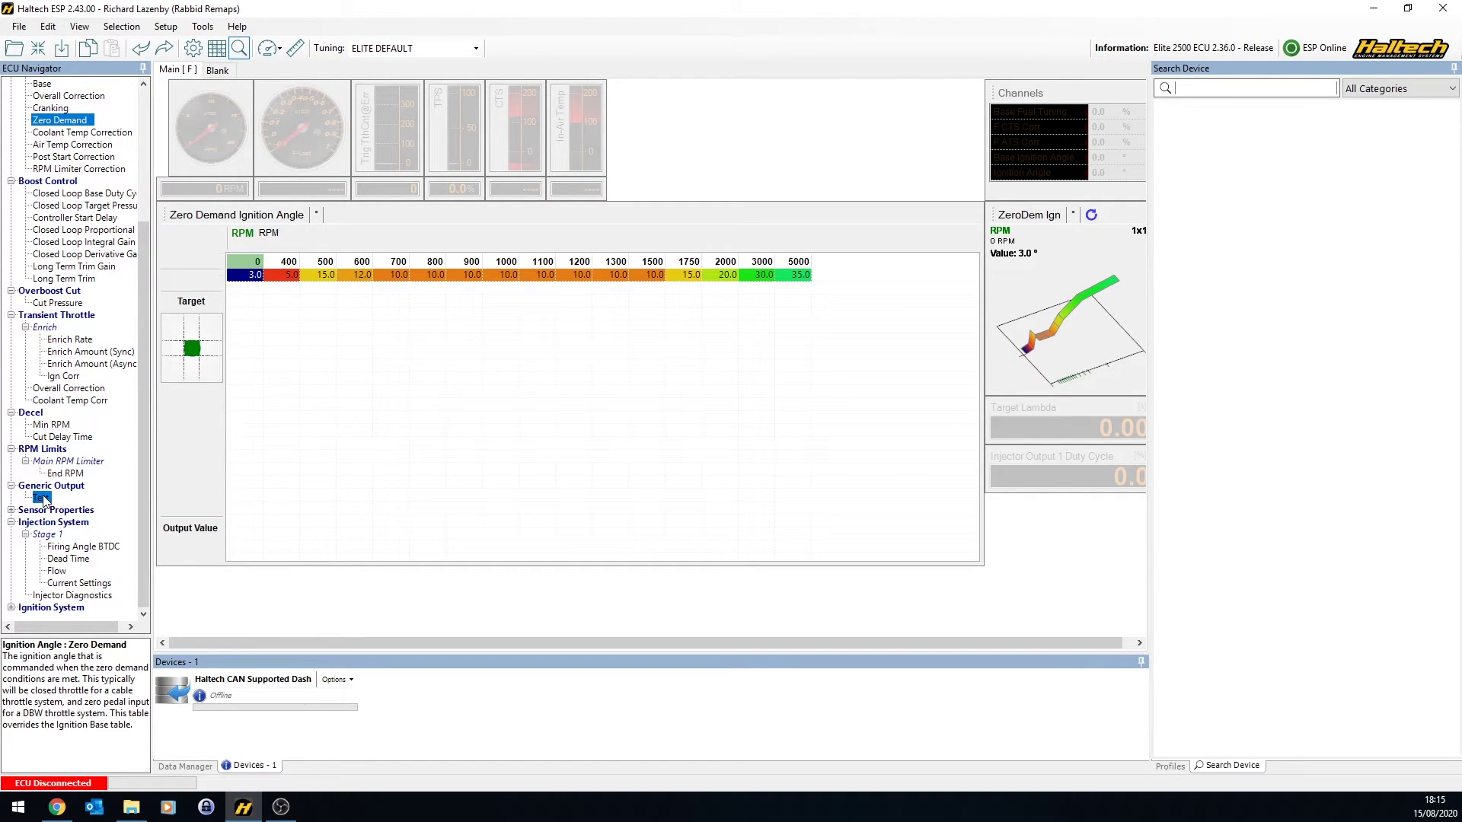
pyautogui.click(216, 48)
pyautogui.click(546, 222)
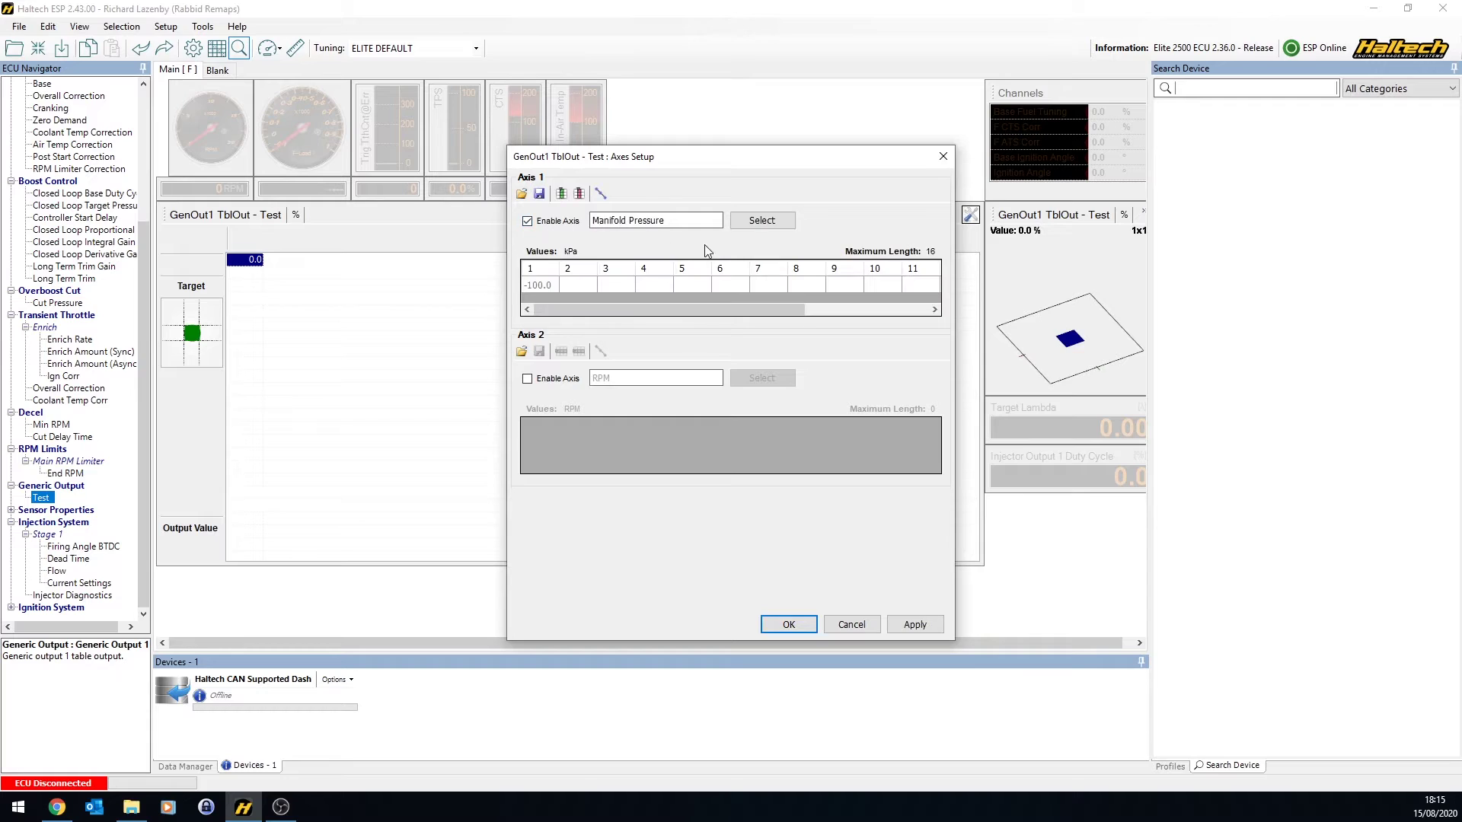
pyautogui.click(546, 381)
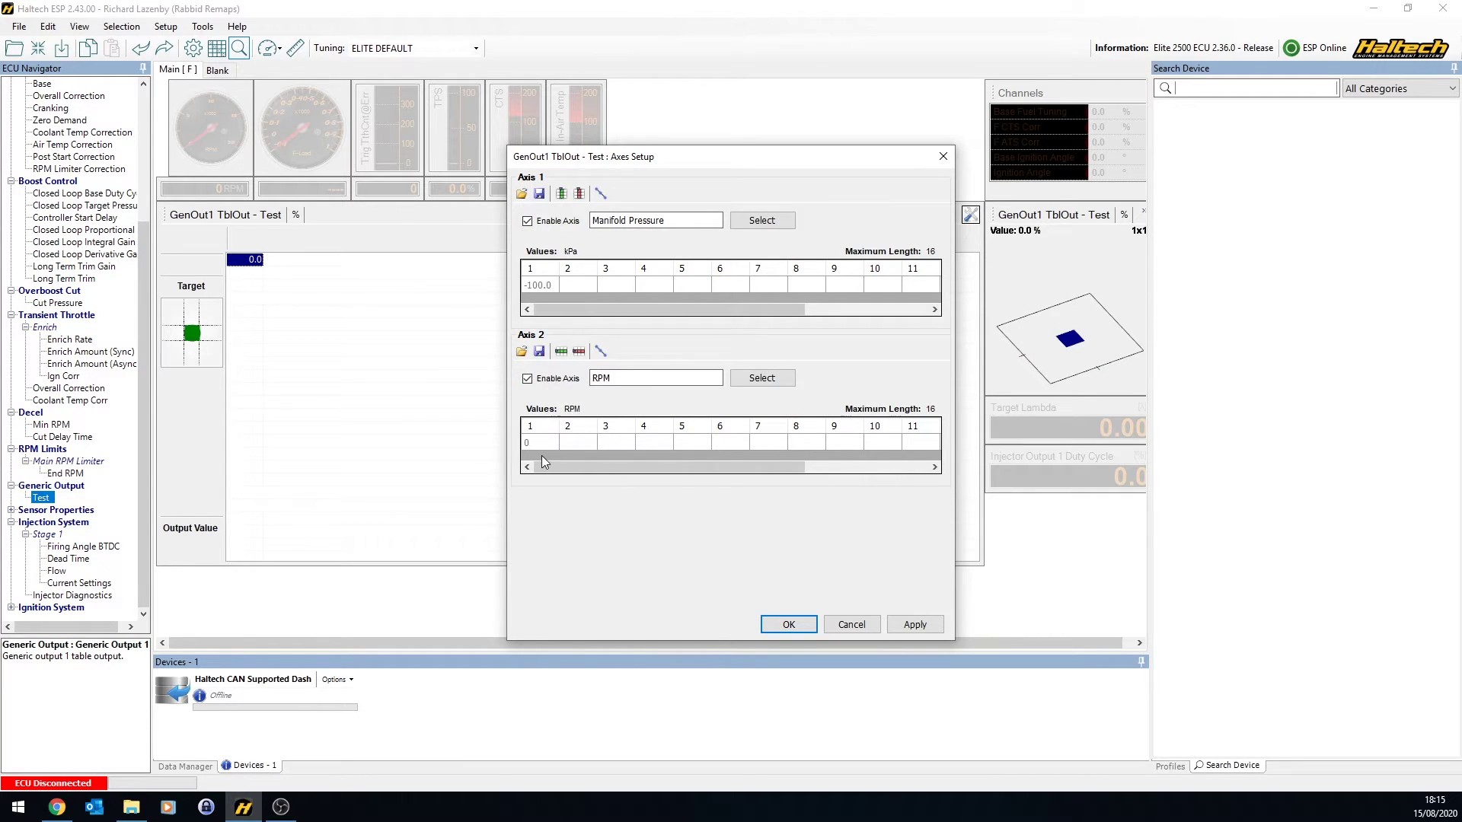
pyautogui.click(546, 271)
pyautogui.write('0')
pyautogui.press('Return')
pyautogui.click(613, 285)
pyautogui.write('100')
pyautogui.press('Return')
# Add 2000 and 500 RPM breakpoints to the RPM axis and apply the axes.
pyautogui.click(582, 442)
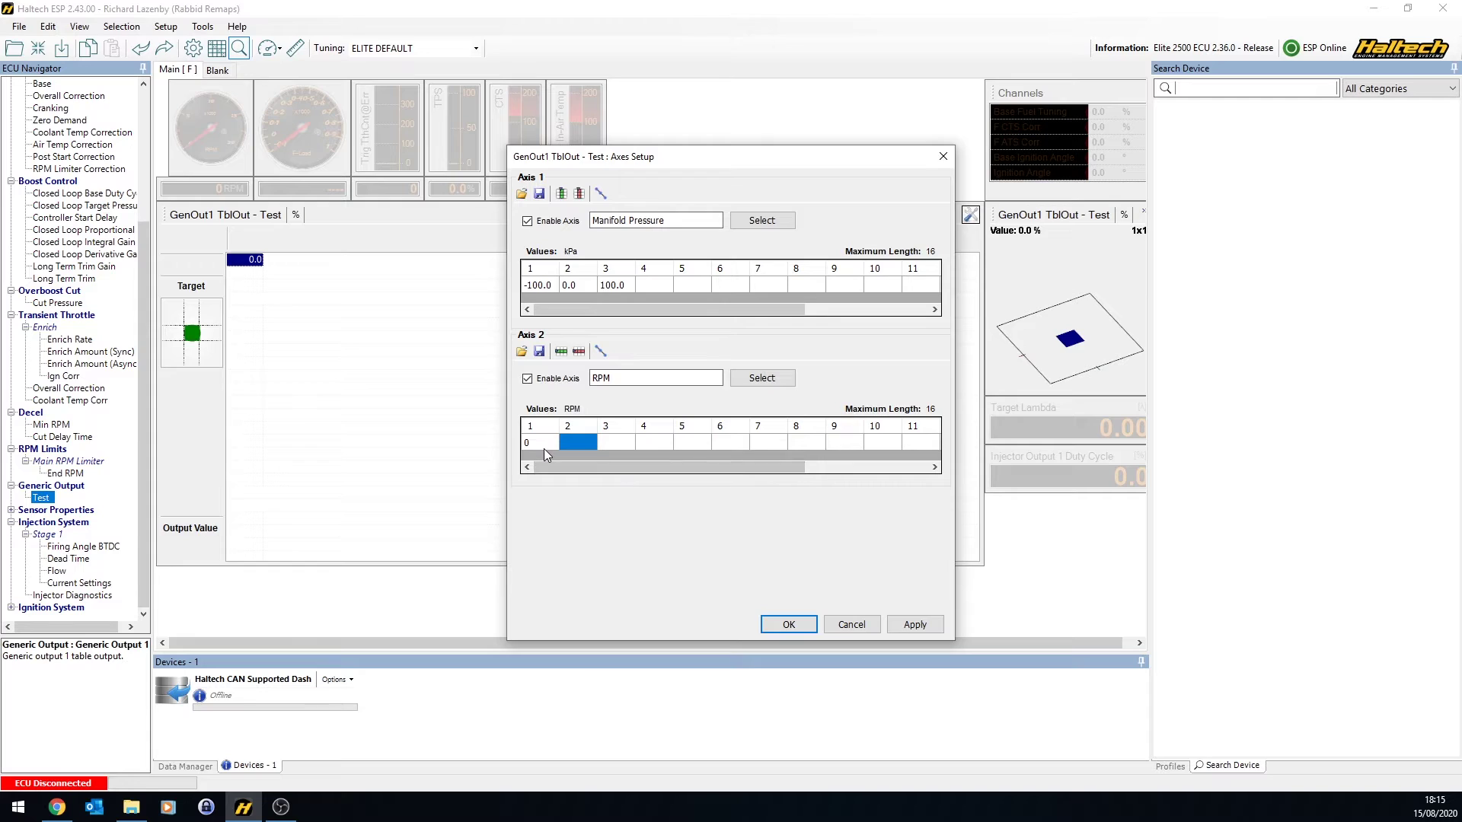
pyautogui.write('200')
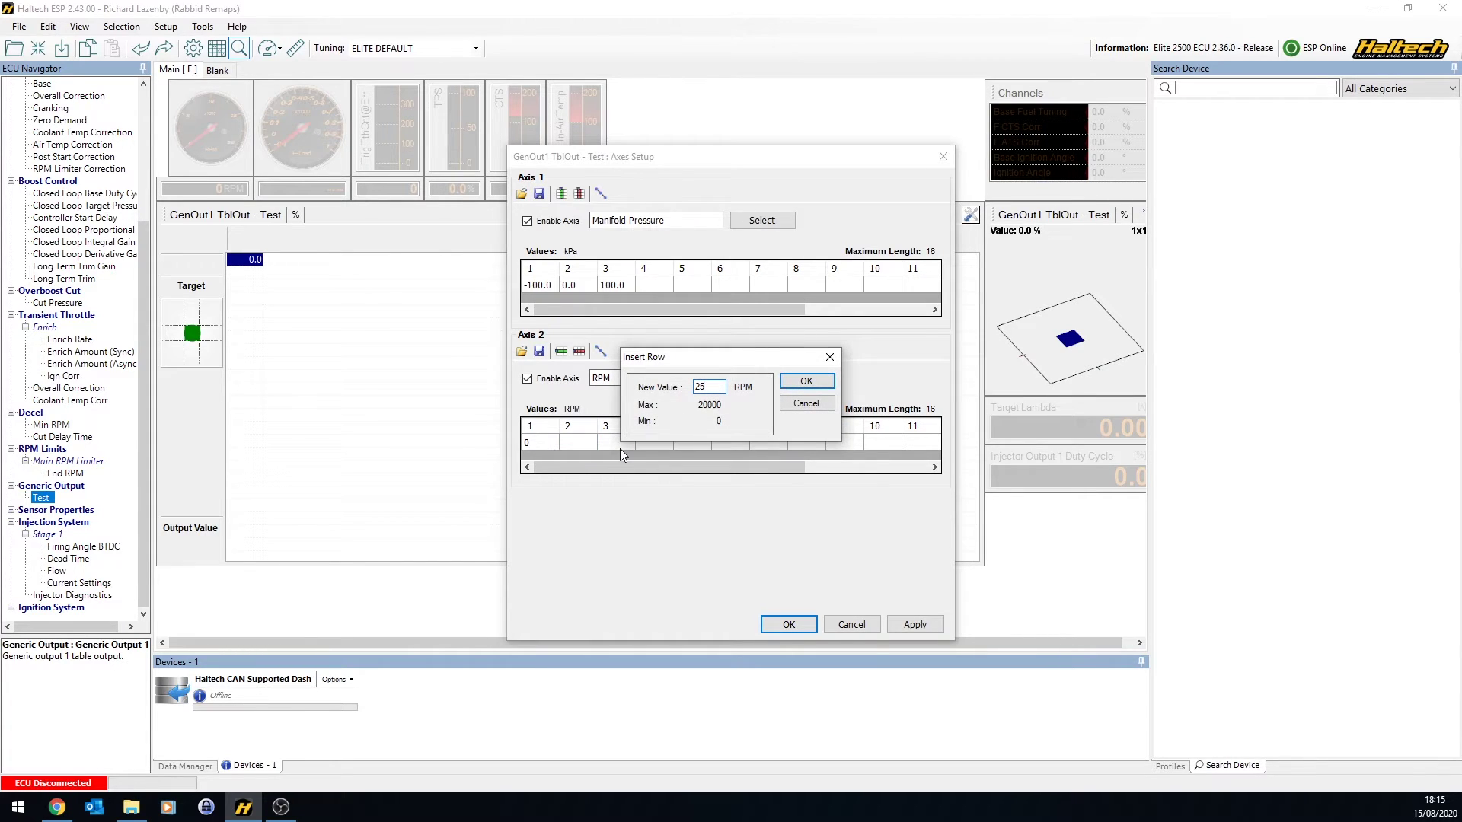
pyautogui.write('00')
pyautogui.press('Return')
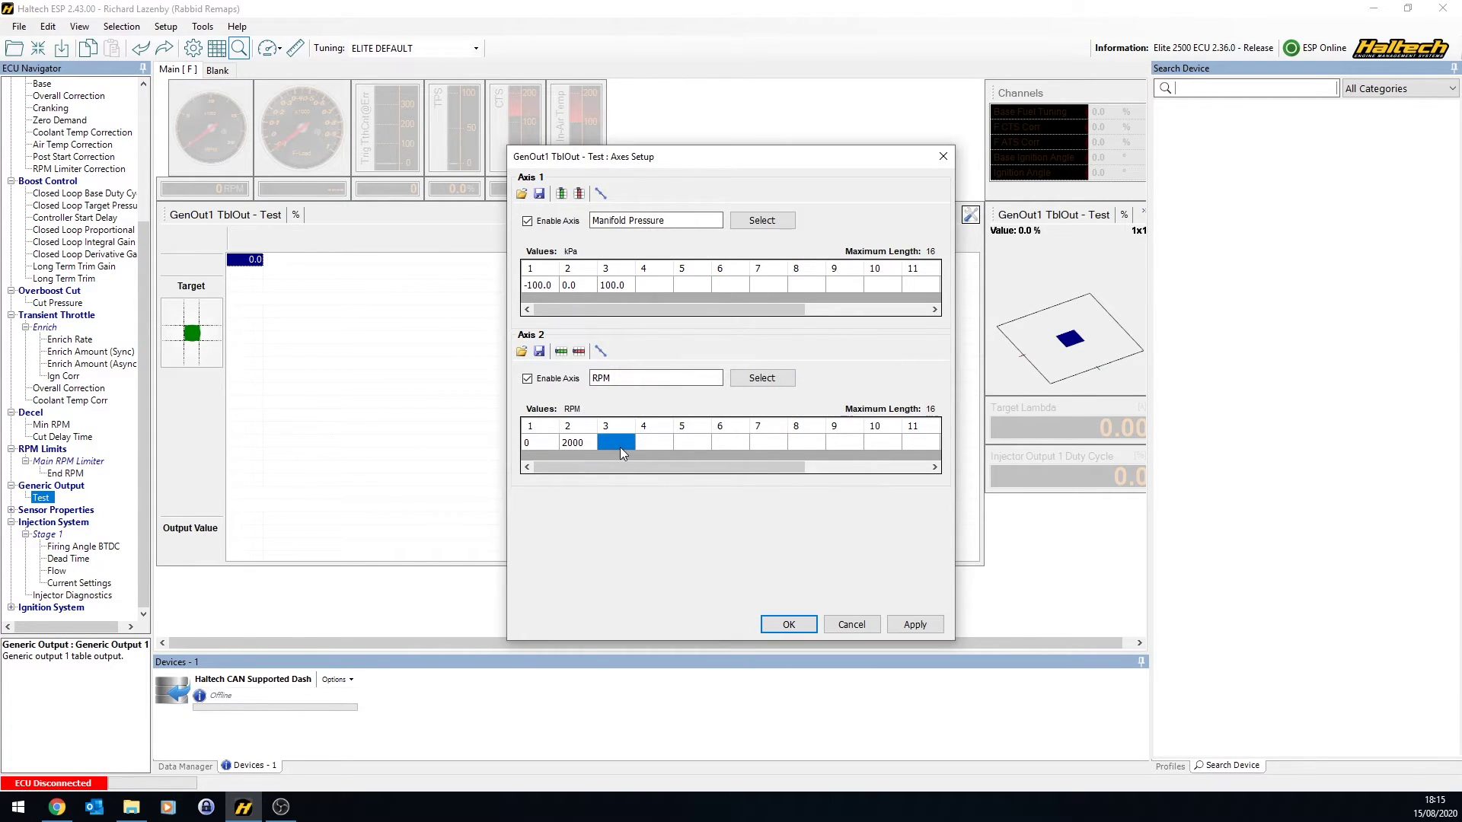
pyautogui.press('Insert')
pyautogui.write('500')
pyautogui.press('Return')
pyautogui.click(787, 626)
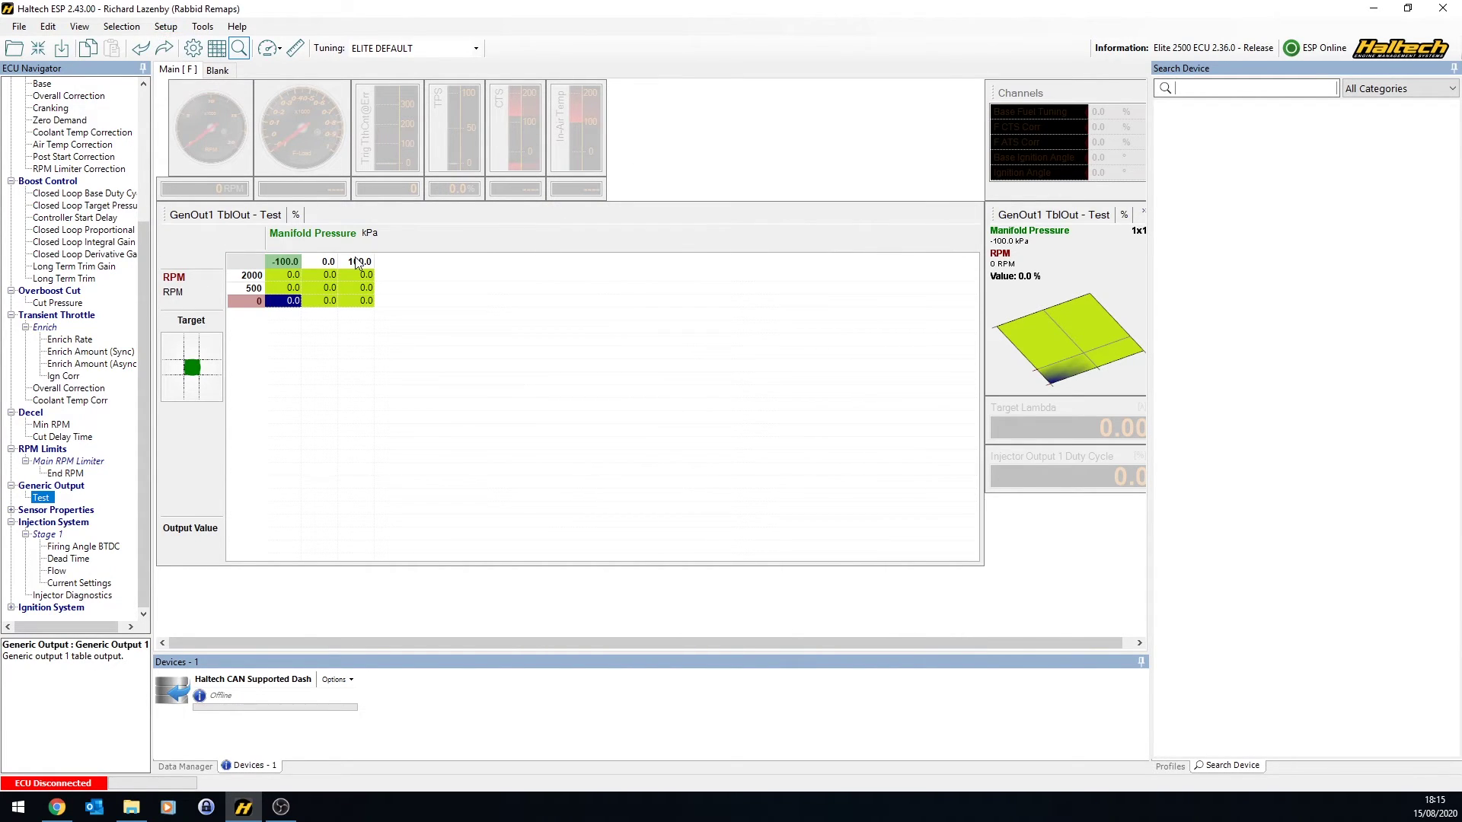
# Change Generic Output 1's Signal Type to State in Main Setup.
pyautogui.click(281, 276)
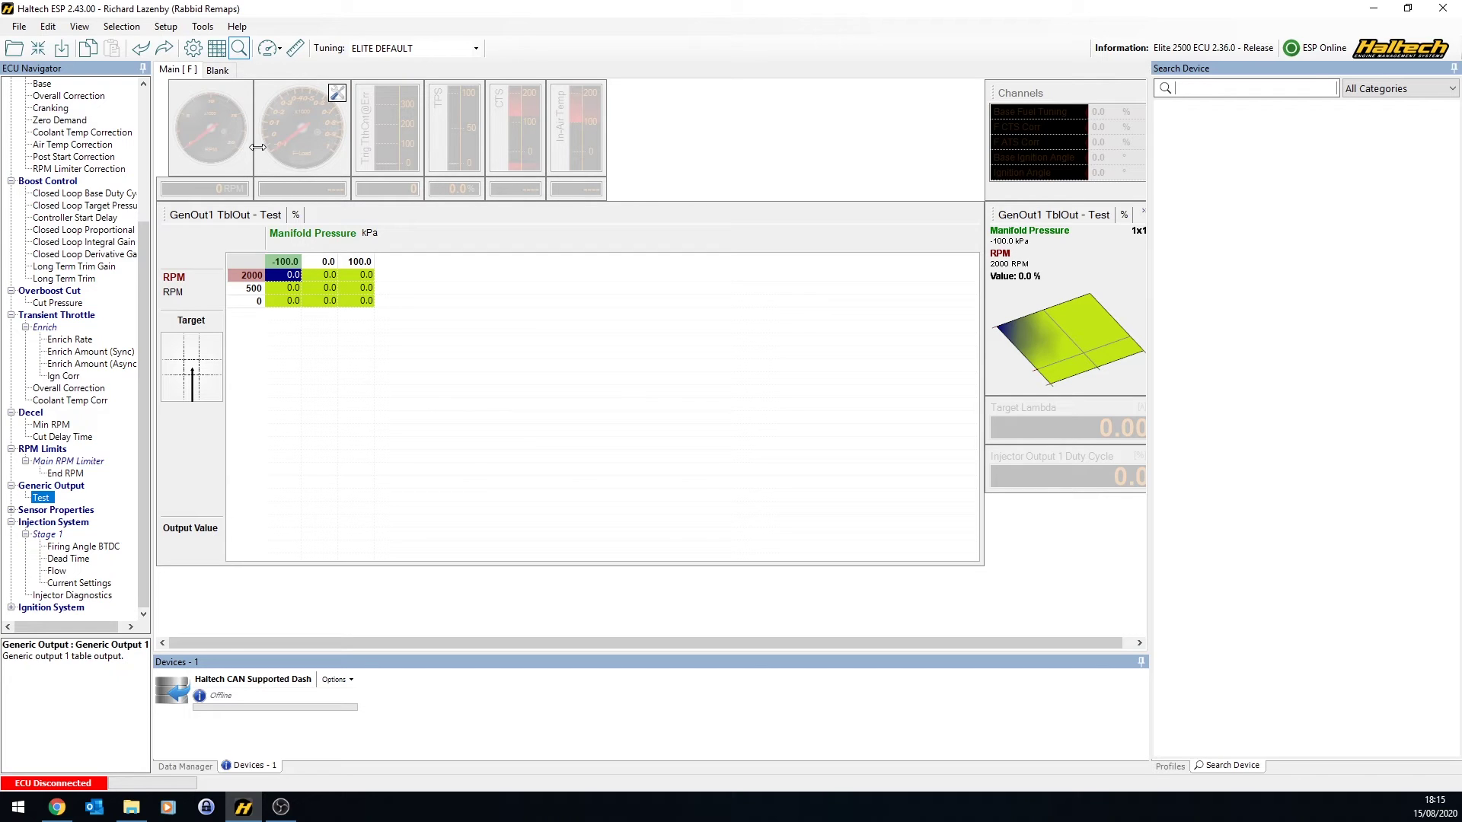
pyautogui.click(166, 26)
pyautogui.click(194, 49)
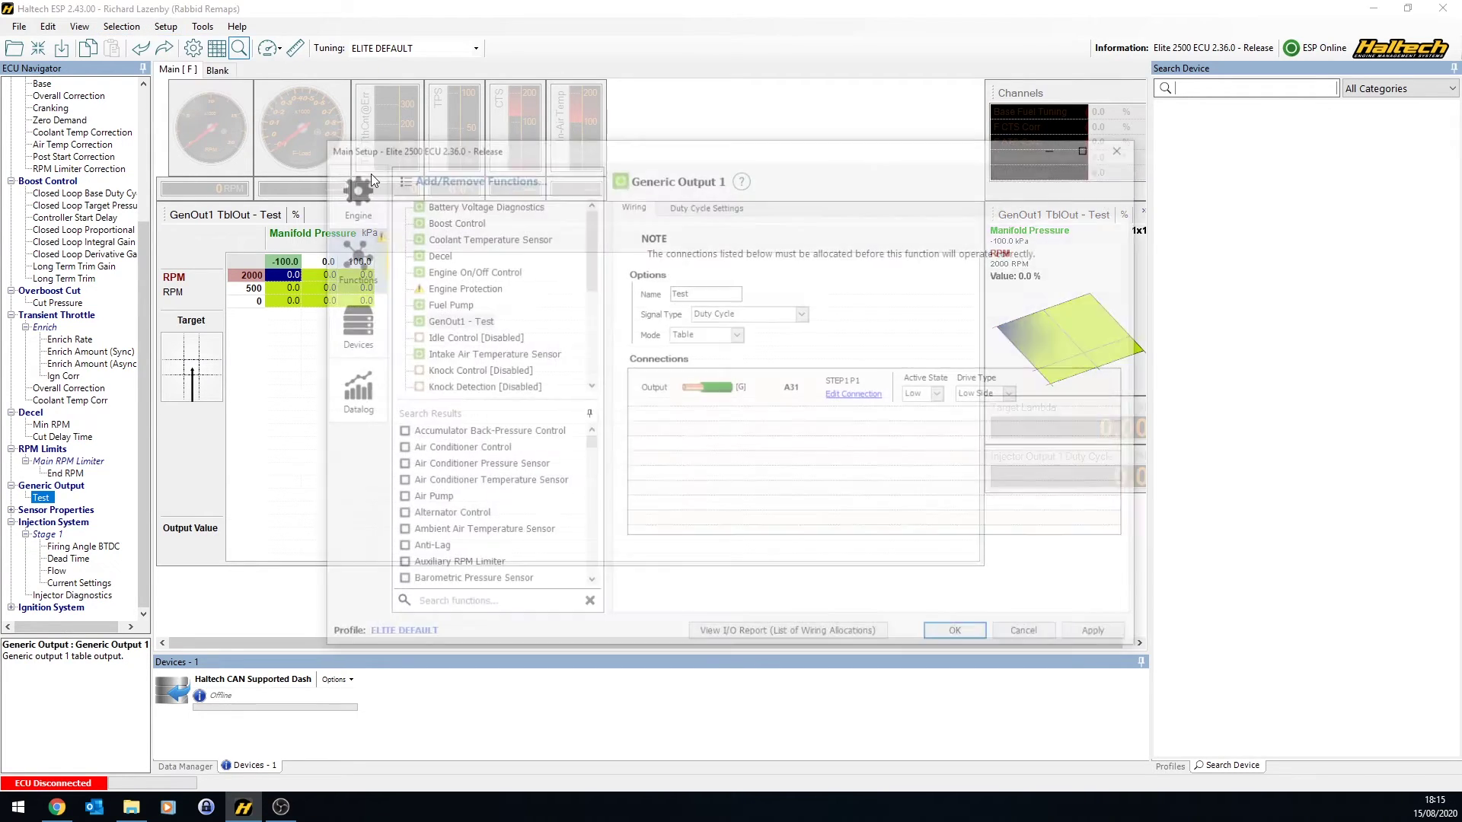
pyautogui.click(746, 313)
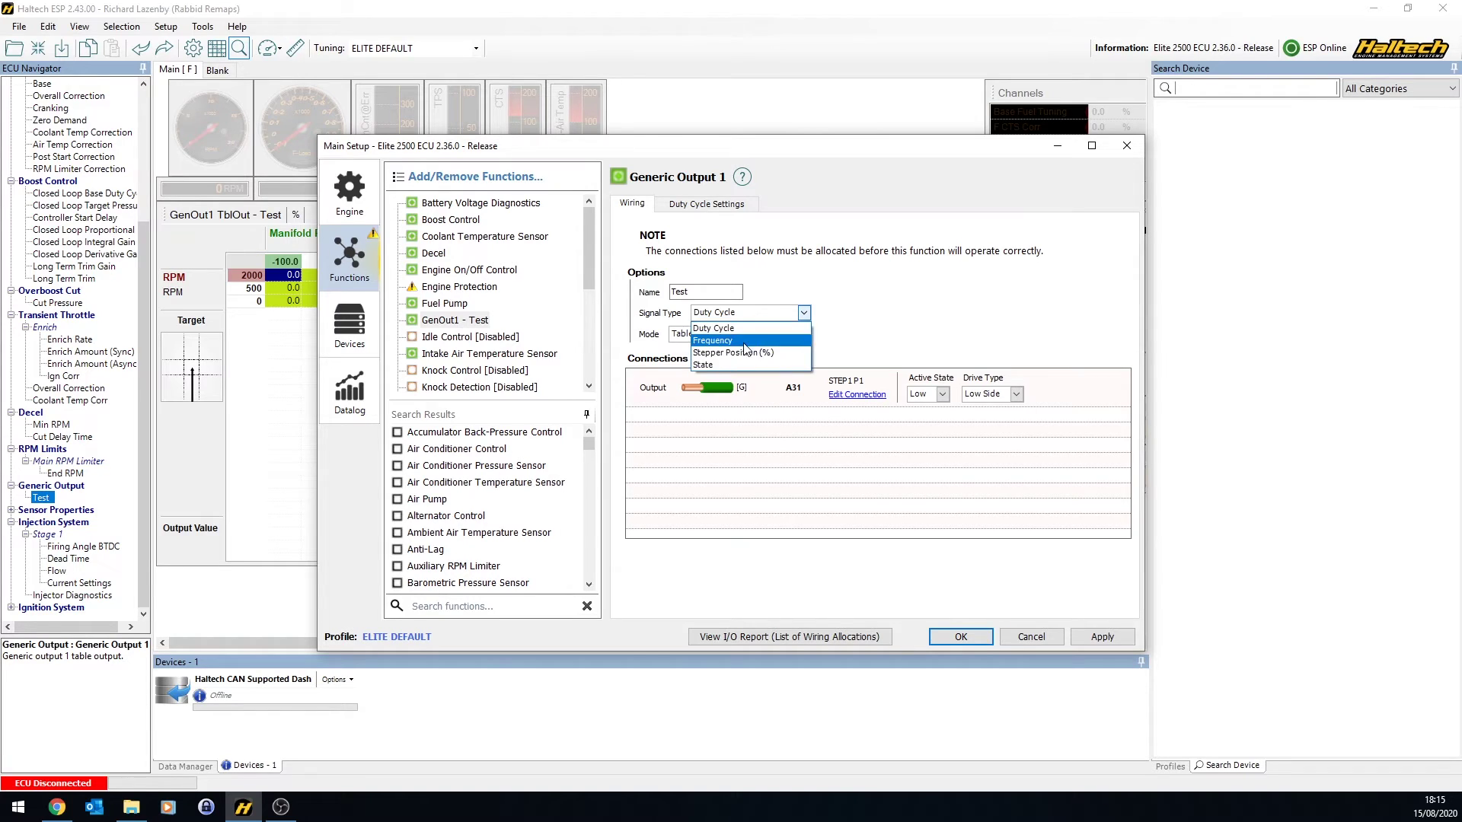
pyautogui.click(722, 366)
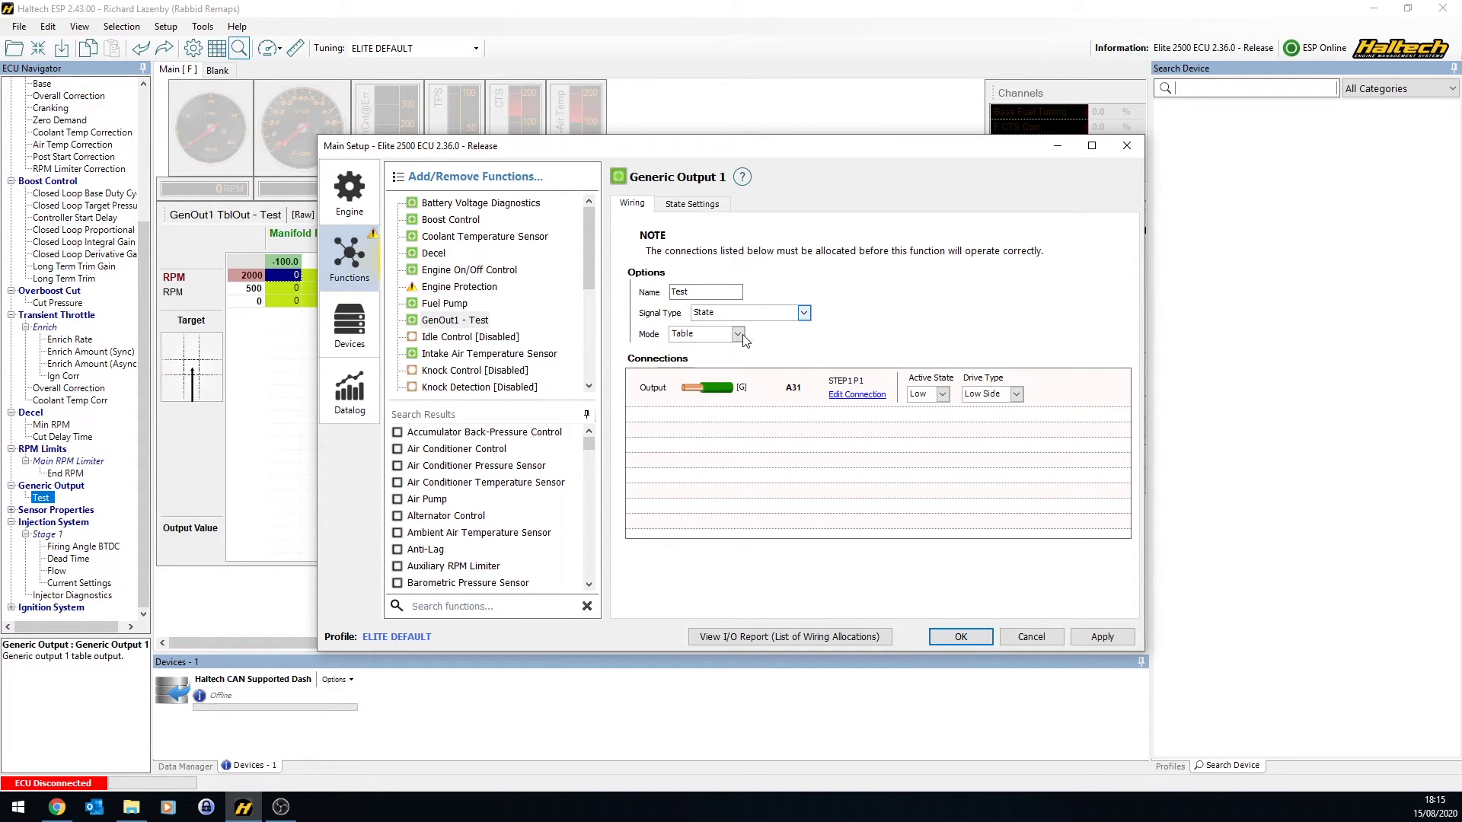
pyautogui.click(935, 636)
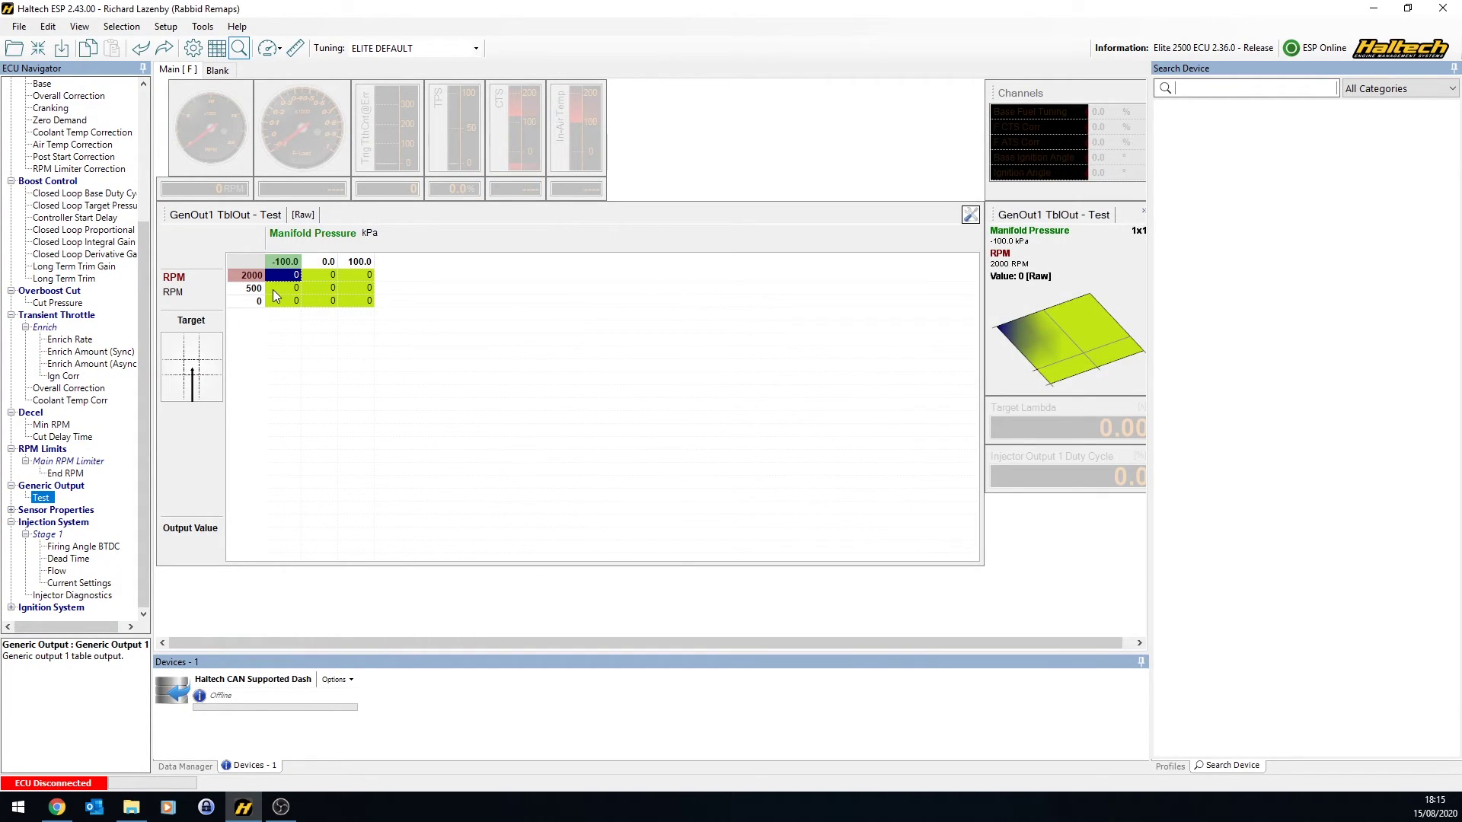
# Enter 1 in the 2000 RPM, -100 kPa cell; a value of 2 is rejected as out of range.
pyautogui.write('1')
pyautogui.press('Return')
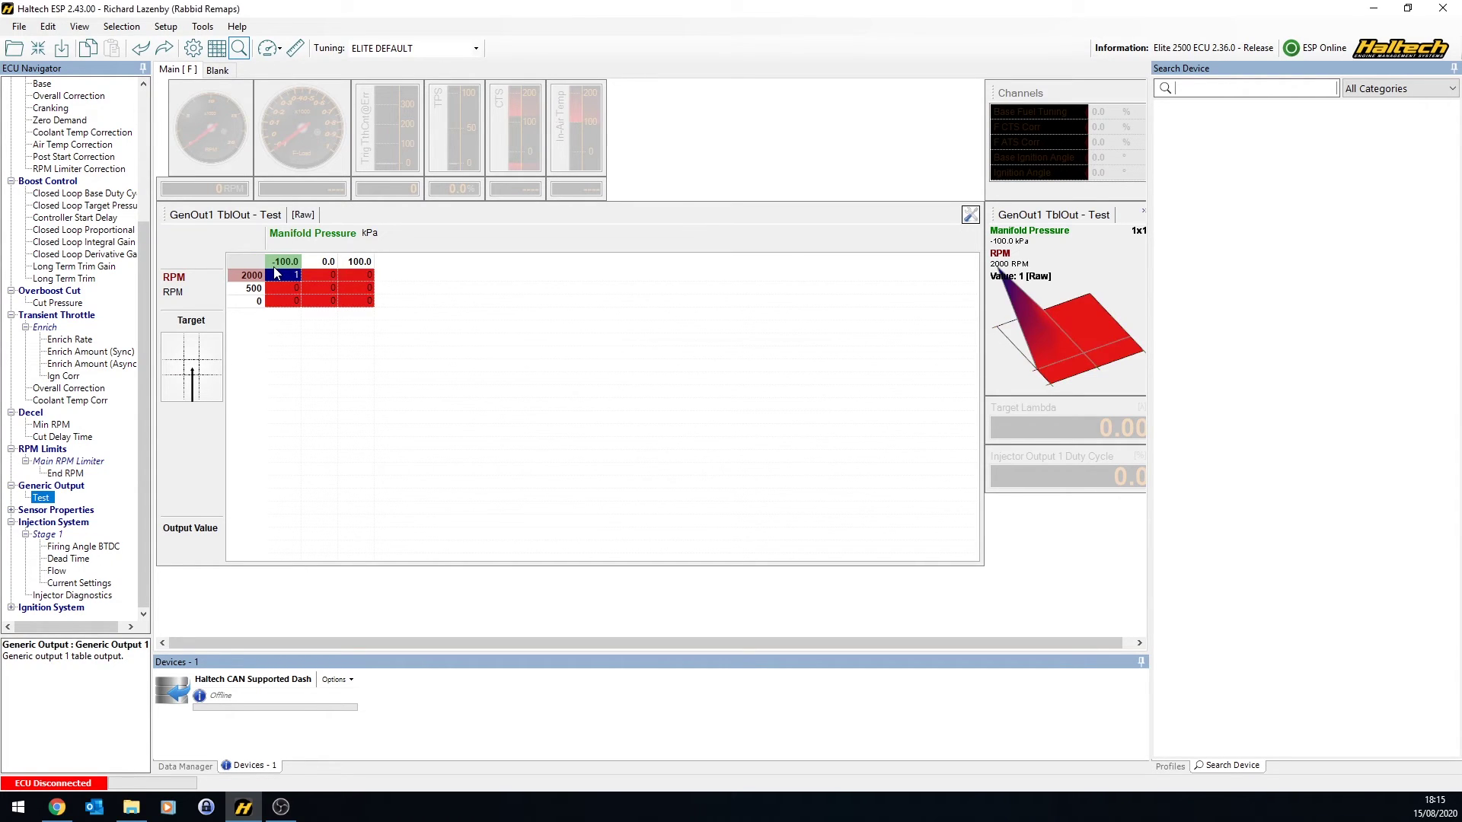
pyautogui.write('2')
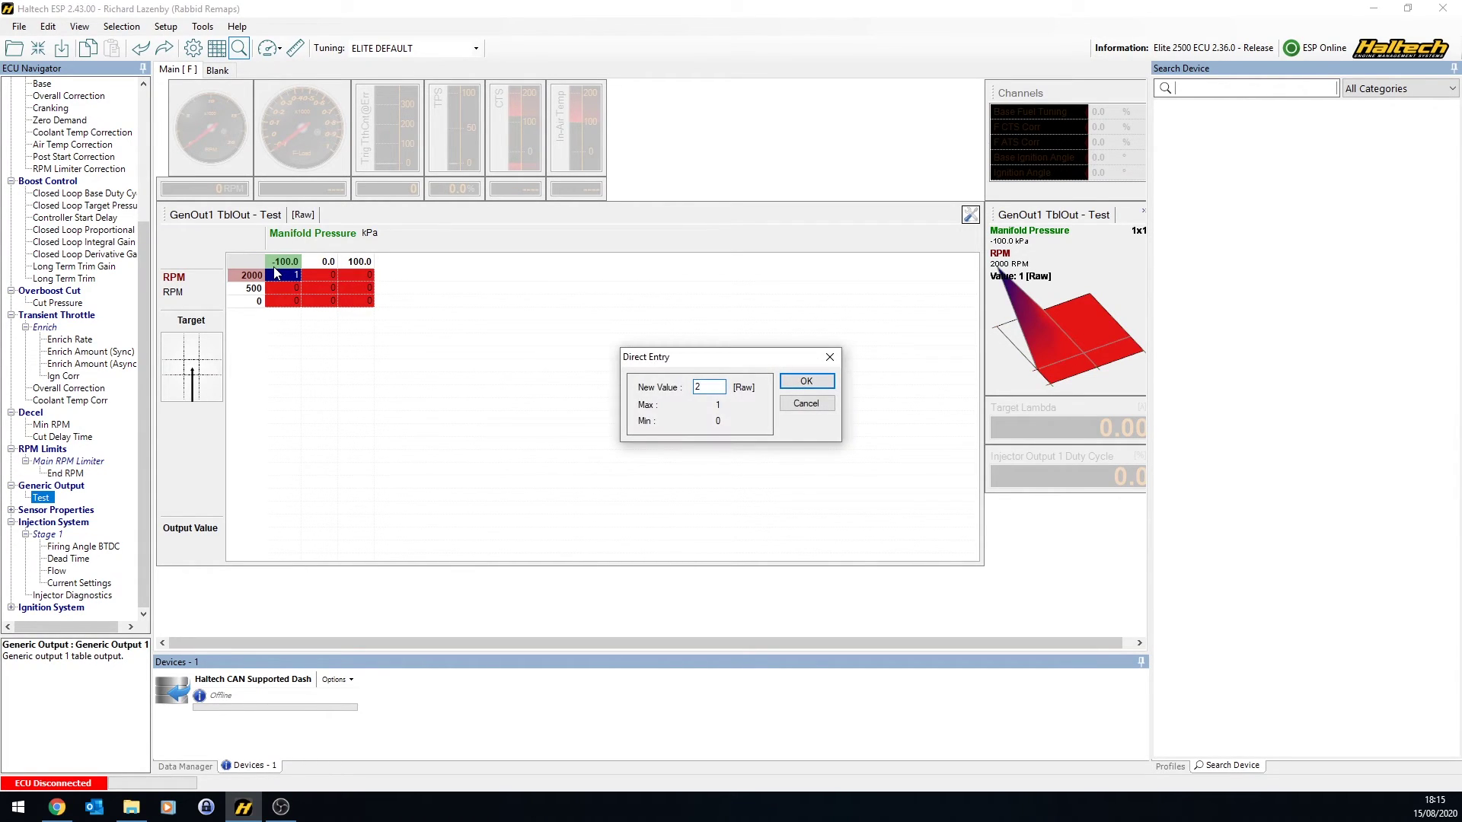
pyautogui.click(799, 382)
pyautogui.click(820, 454)
pyautogui.click(806, 400)
pyautogui.press('Down')
pyautogui.press('Down')
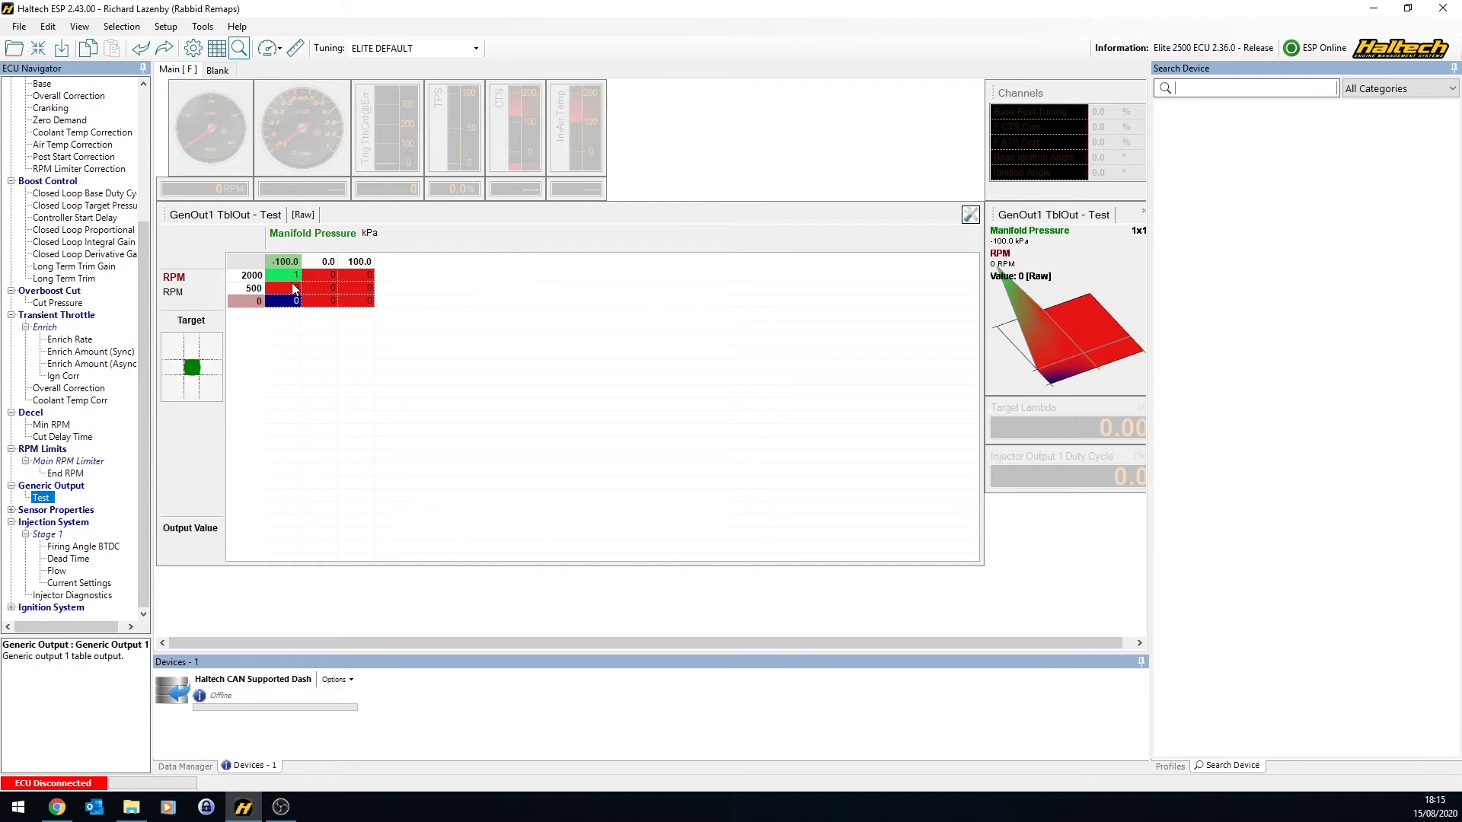
pyautogui.press('Right')
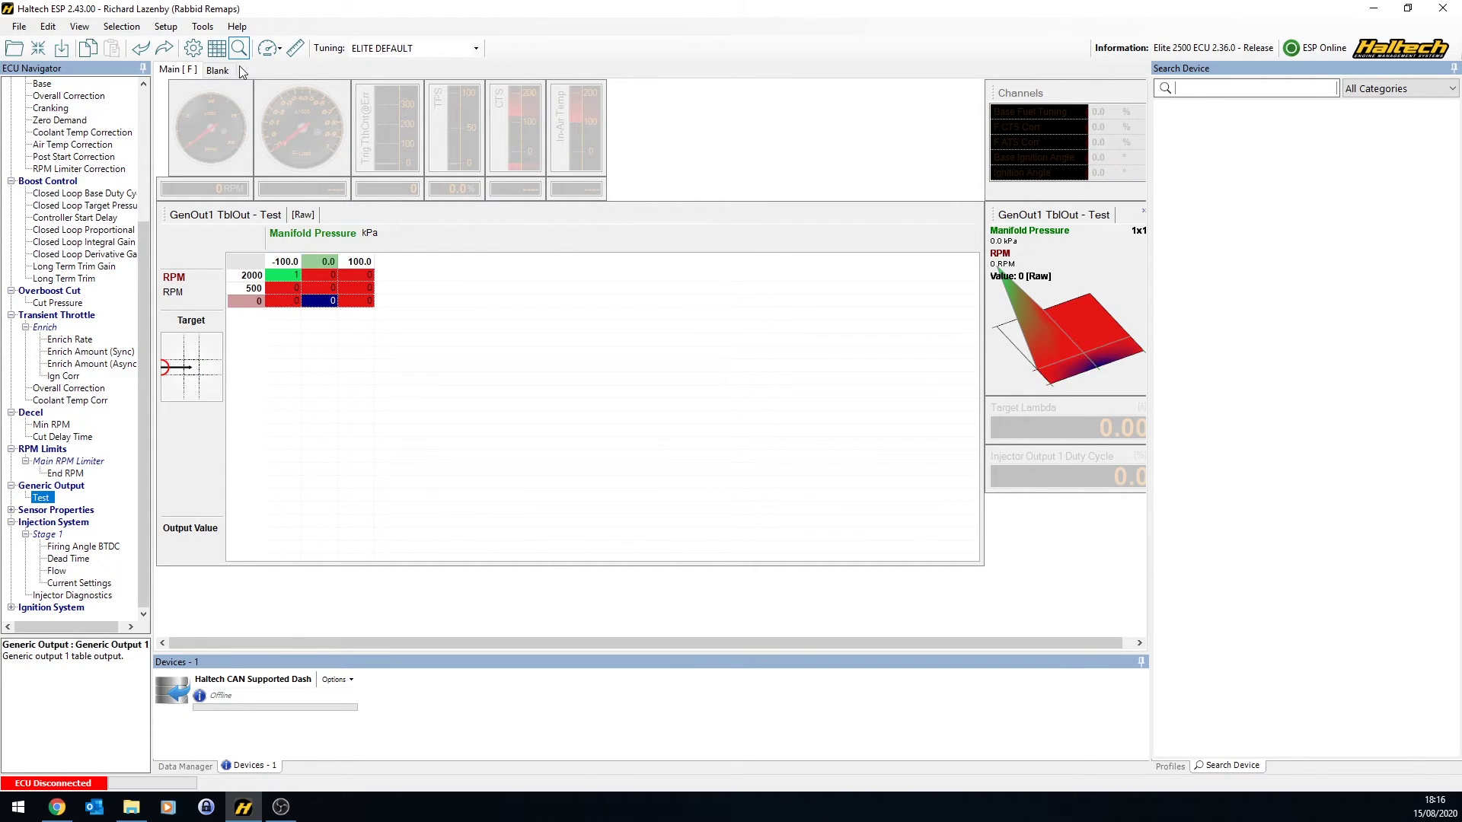
pyautogui.click(970, 215)
pyautogui.click(762, 221)
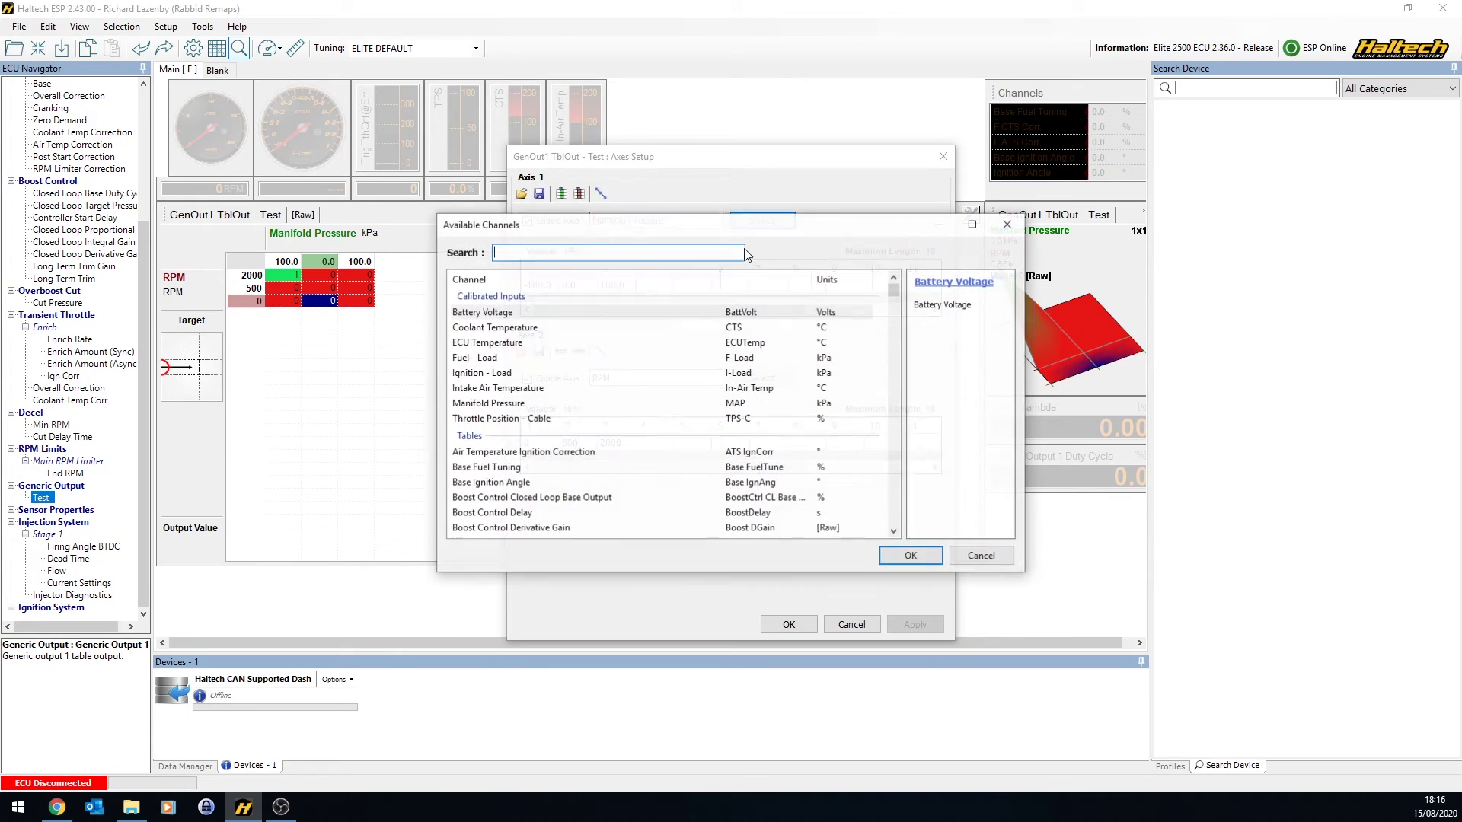
pyautogui.moveTo(894, 290); pyautogui.dragTo(901, 451)
pyautogui.click(981, 557)
pyautogui.click(852, 625)
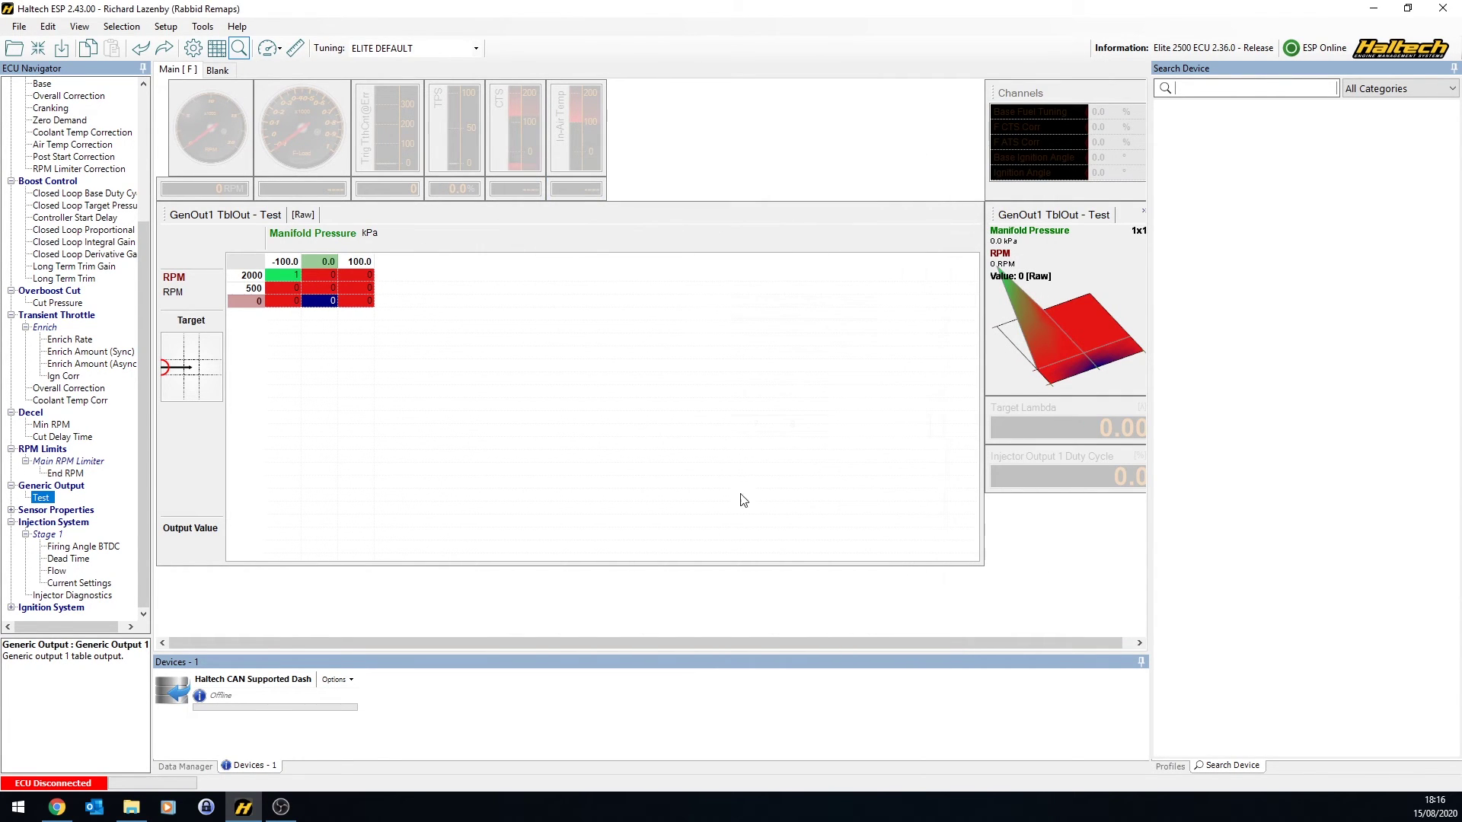
pyautogui.click(165, 26)
pyautogui.click(194, 47)
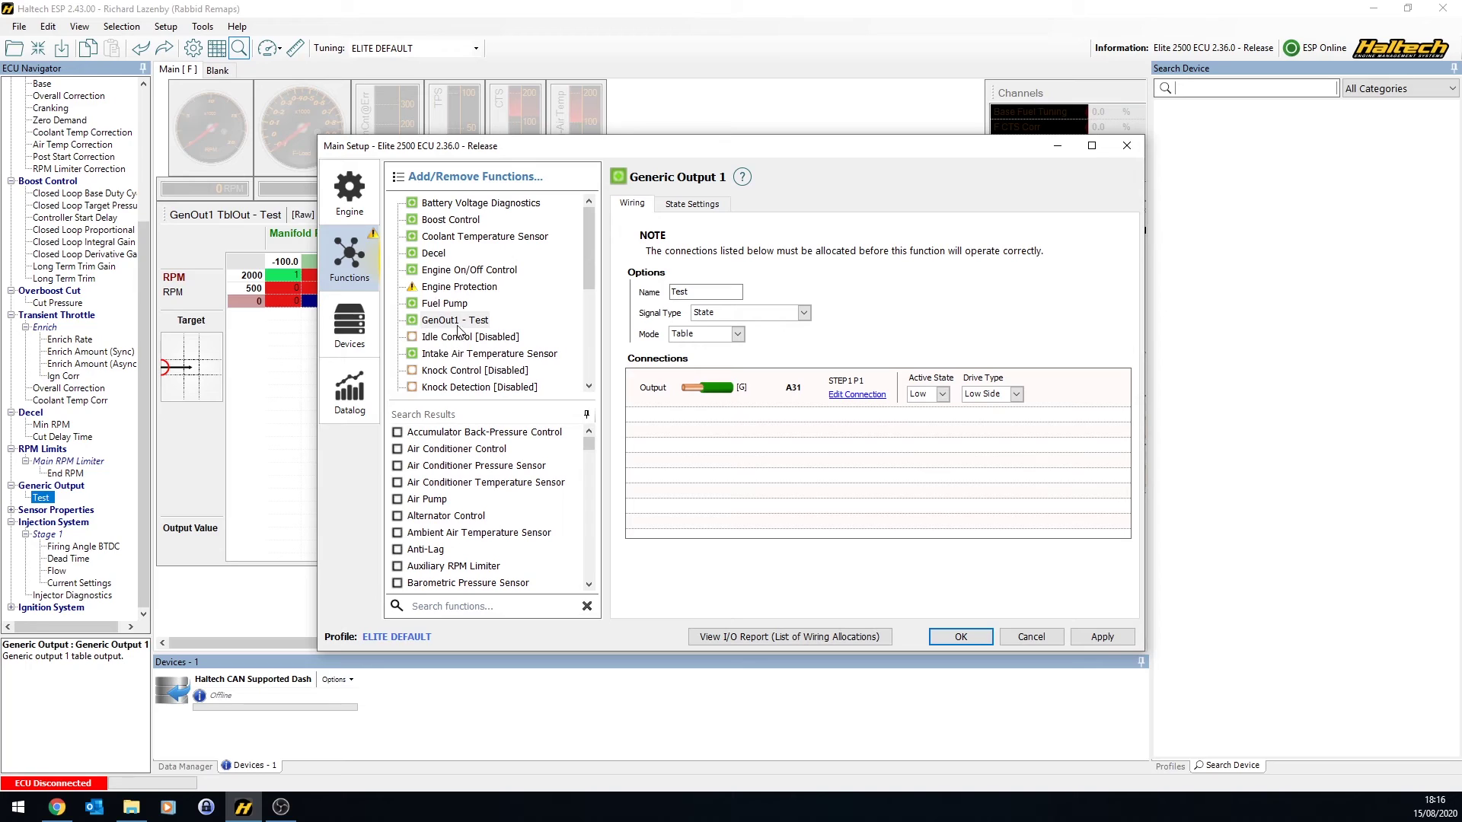
pyautogui.click(690, 204)
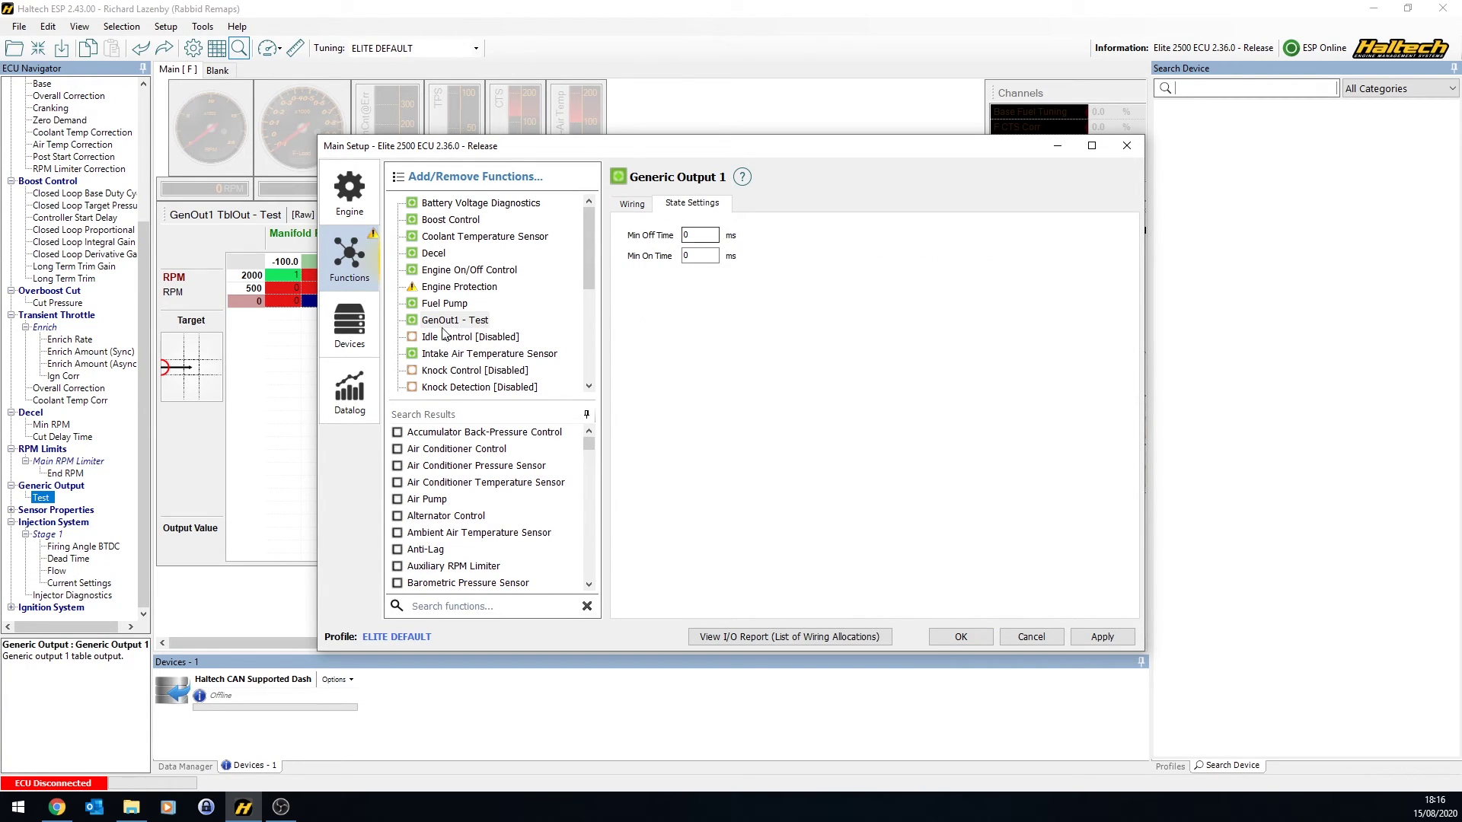
pyautogui.click(638, 204)
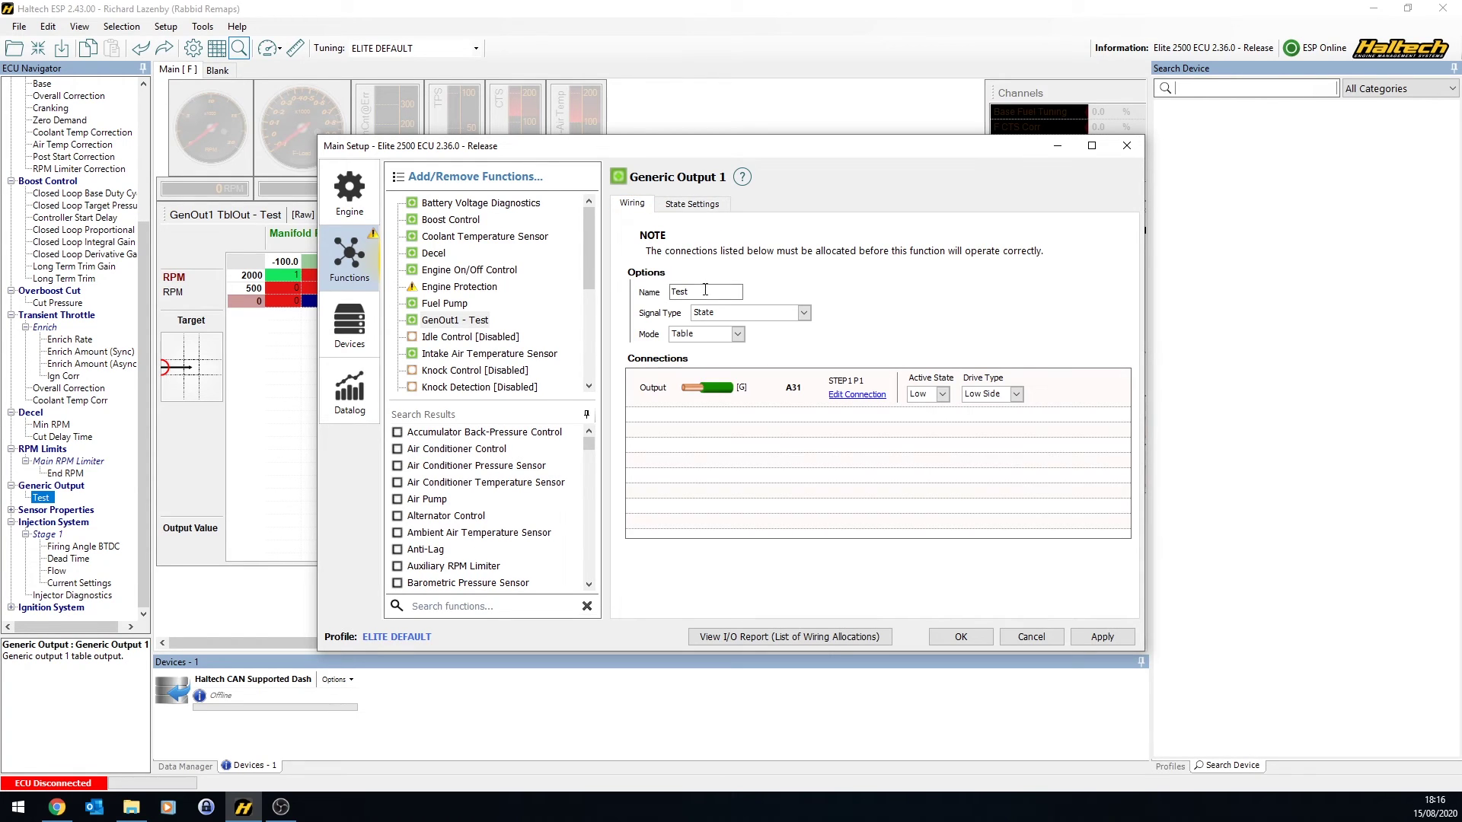
pyautogui.click(729, 314)
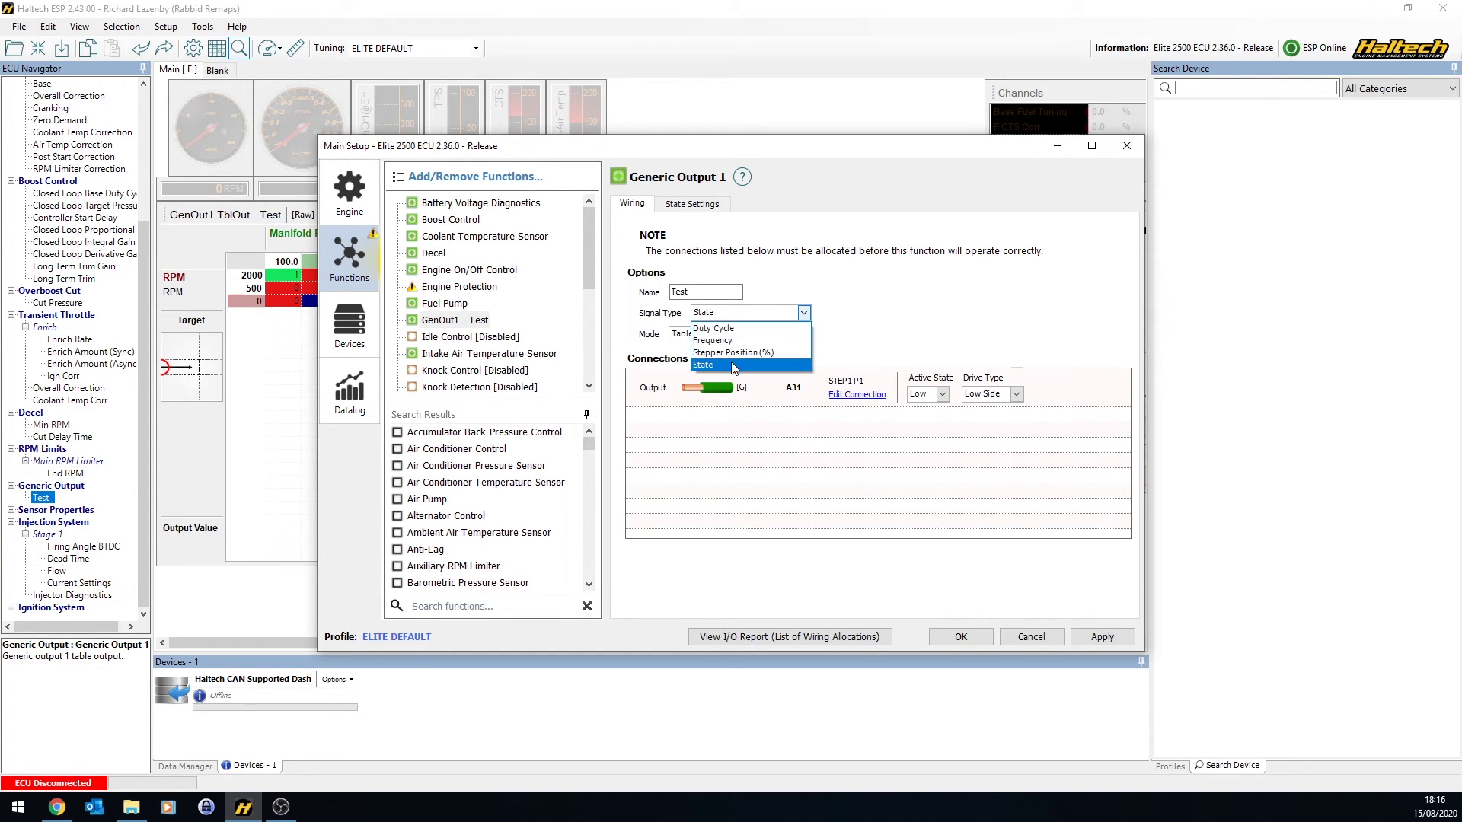
pyautogui.click(737, 353)
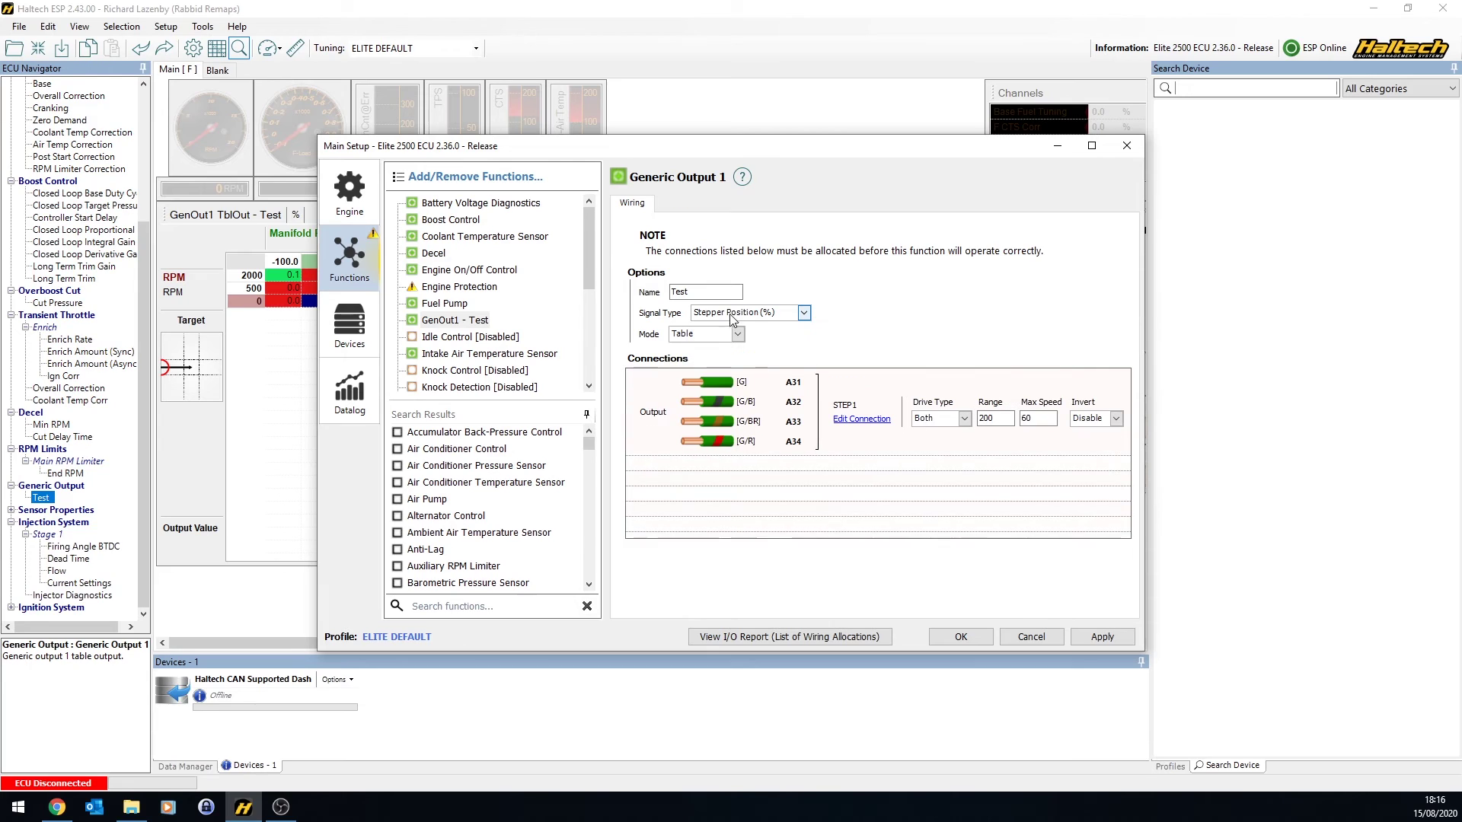
pyautogui.click(737, 313)
pyautogui.click(737, 342)
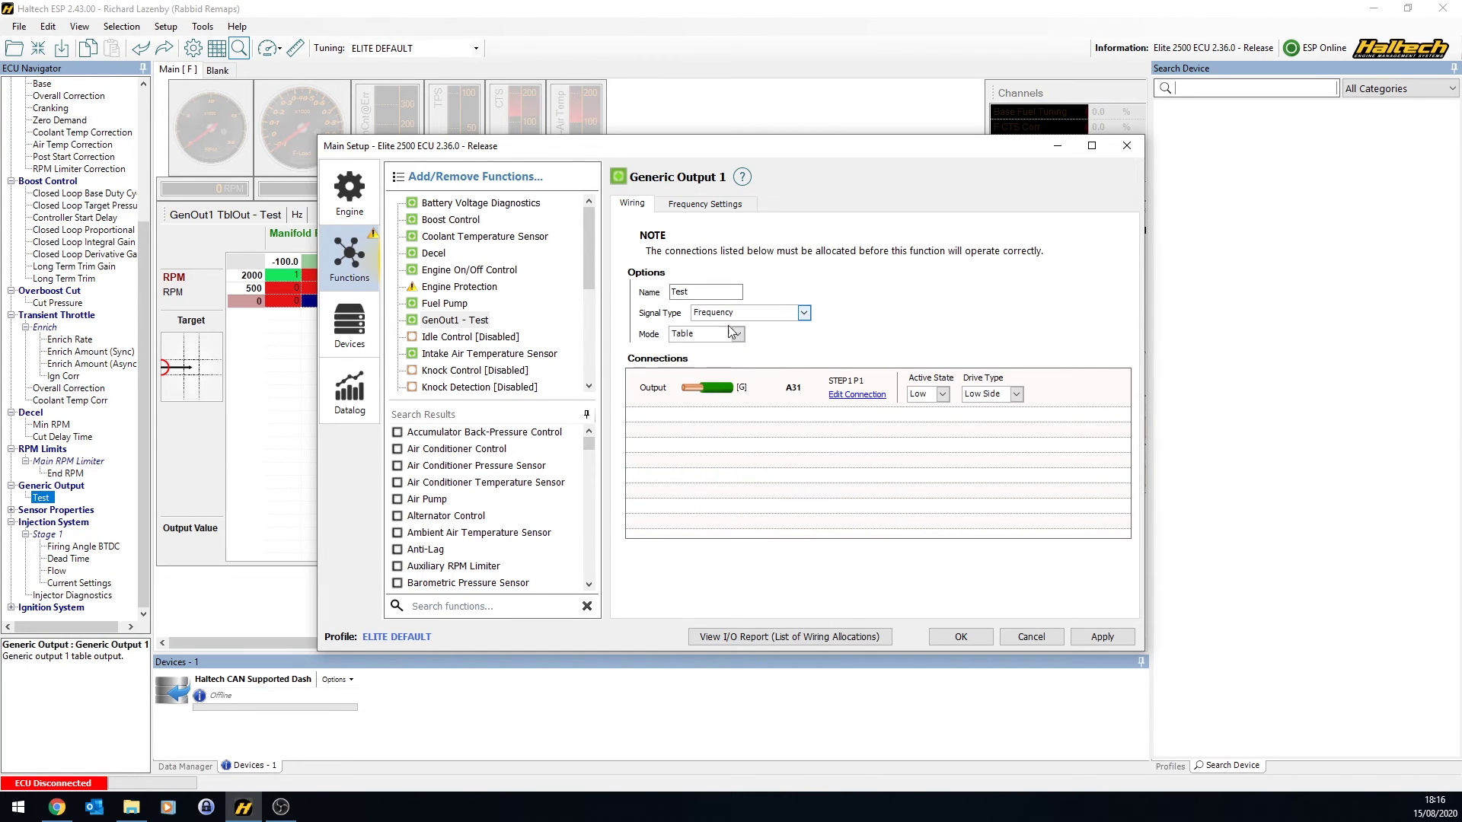
pyautogui.click(738, 334)
pyautogui.click(692, 362)
pyautogui.click(705, 204)
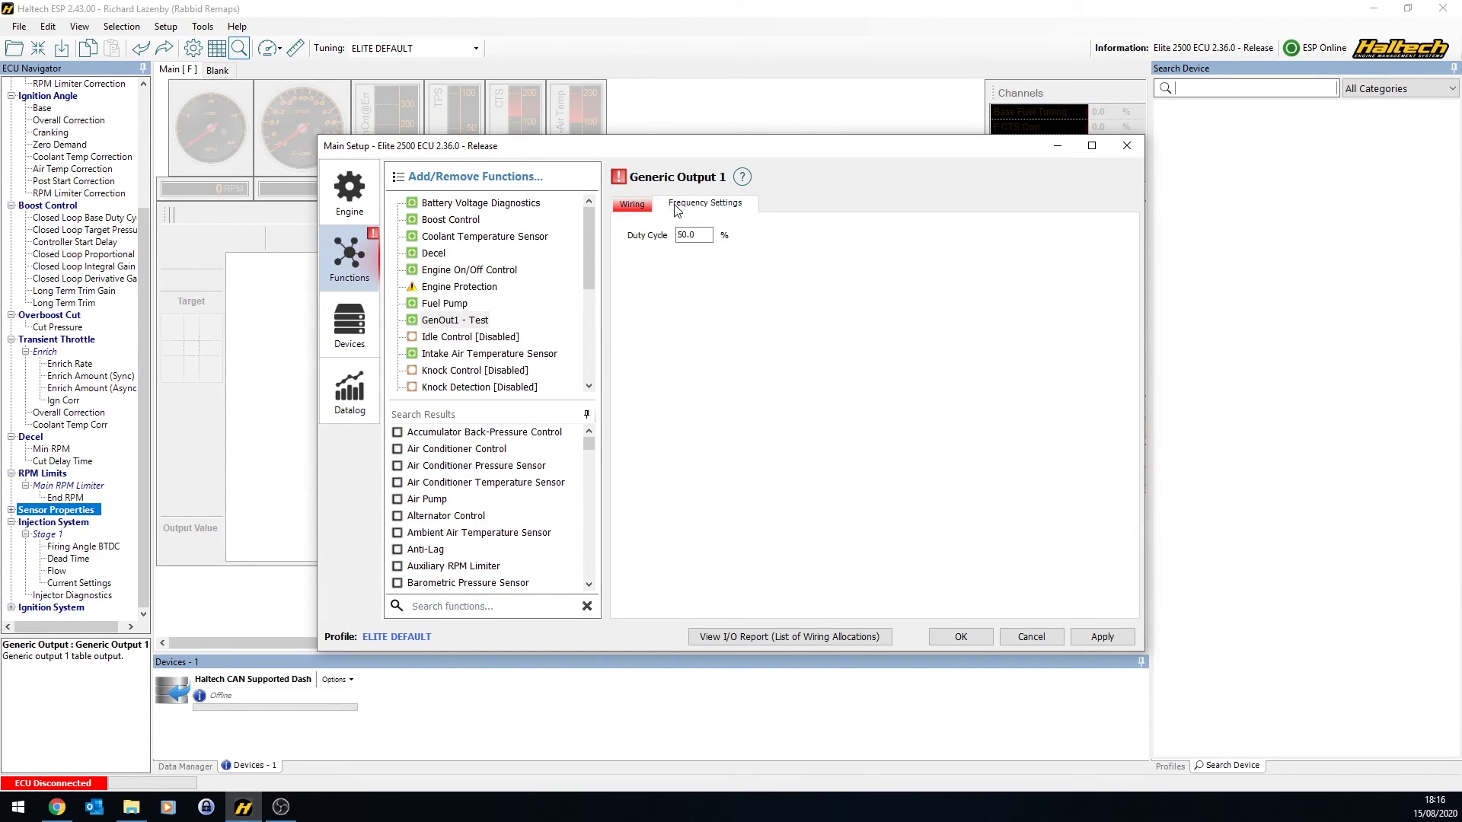
pyautogui.click(1032, 644)
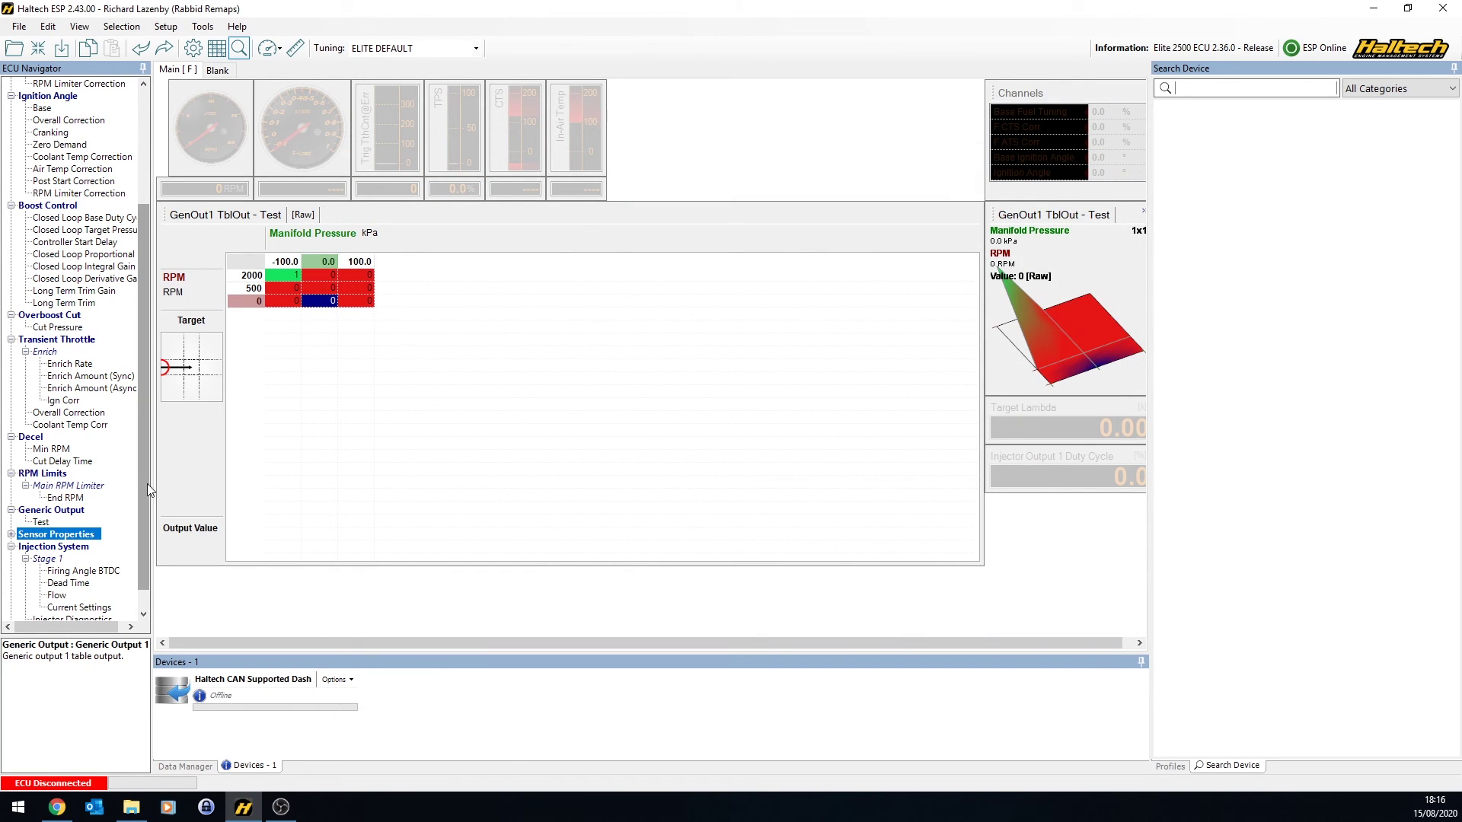
# Scroll the ECU Navigator up and select Fuel > Base.
pyautogui.moveTo(142, 500); pyautogui.dragTo(45, 175)
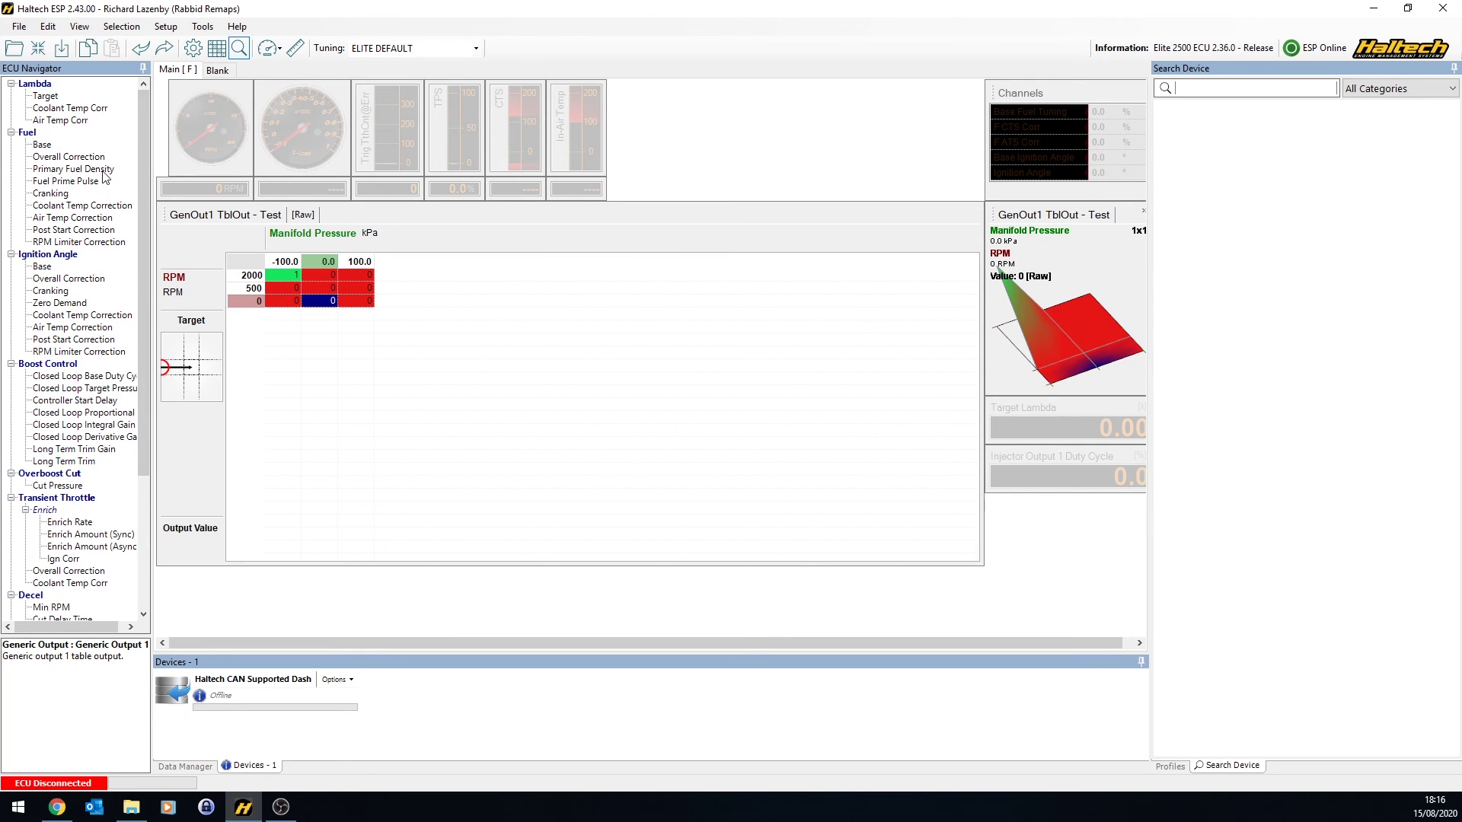
pyautogui.click(43, 144)
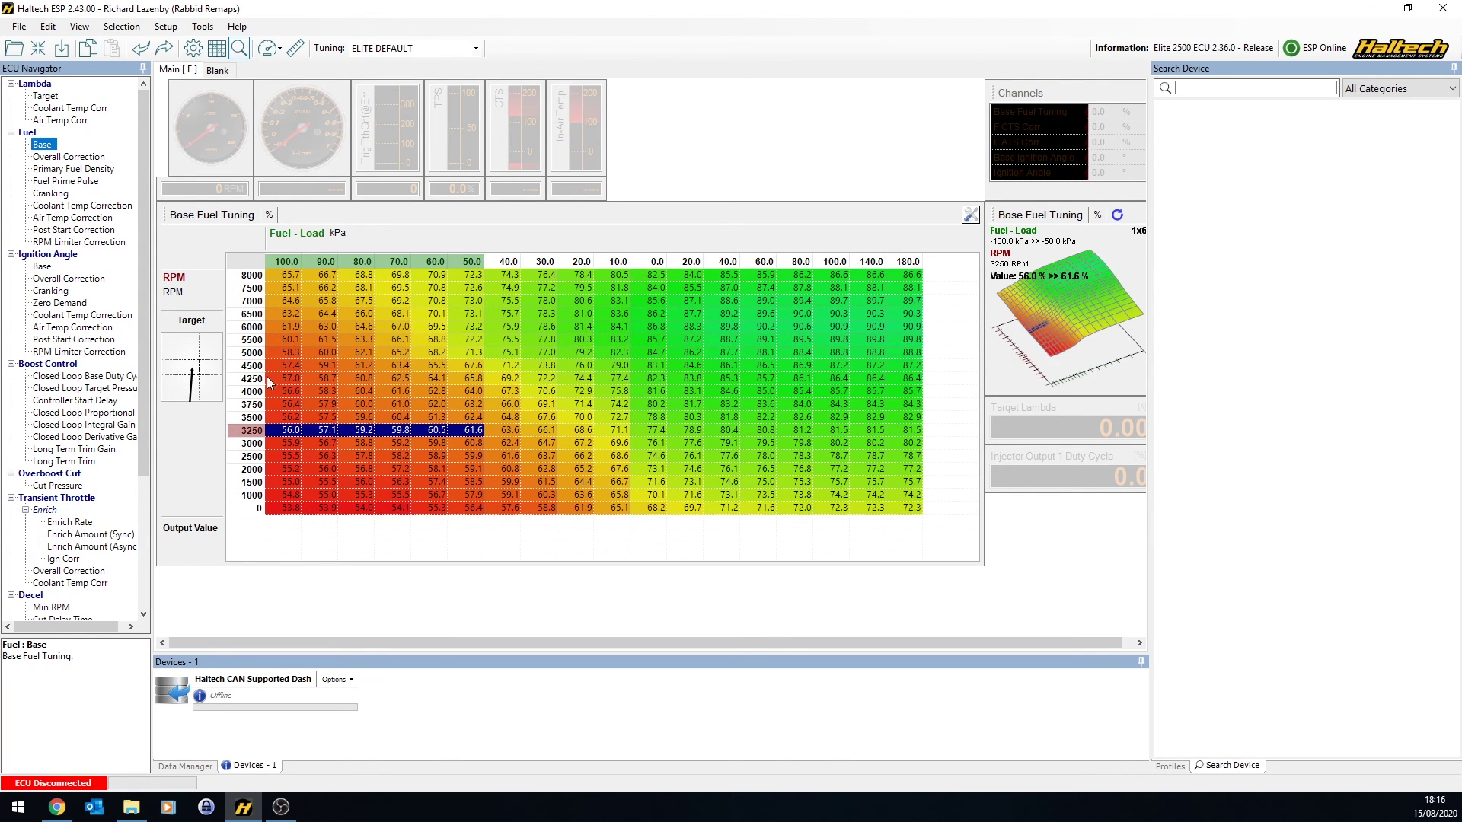